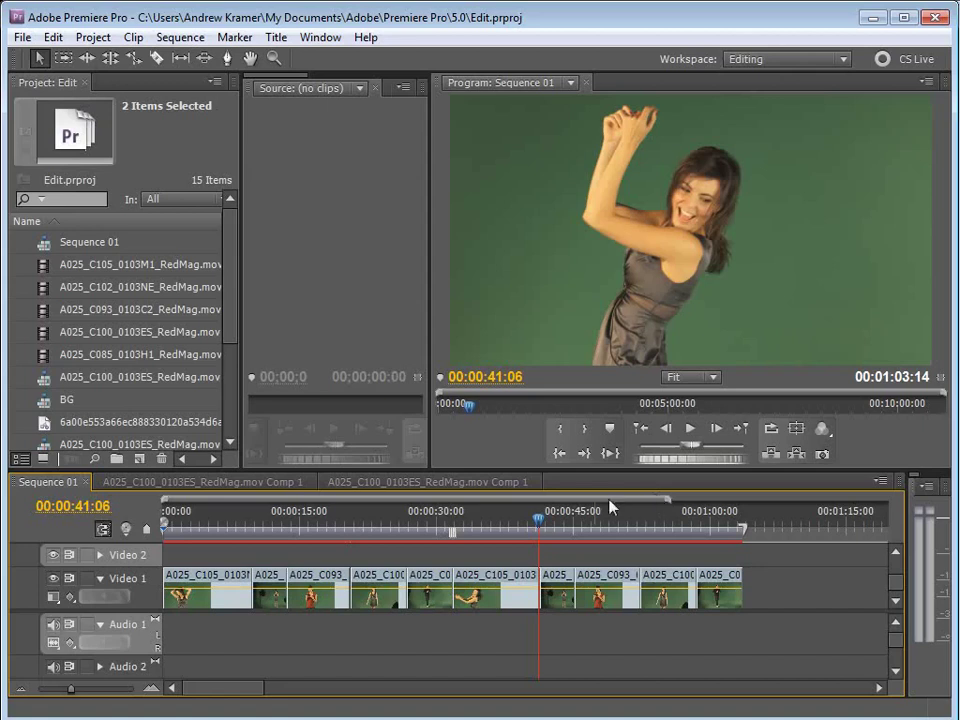
Scrub back and forth through Sequence 01 to review its shots
{"action": "left_click_drag", "start_coordinate": [497, 524], "coordinate": [206, 530]}
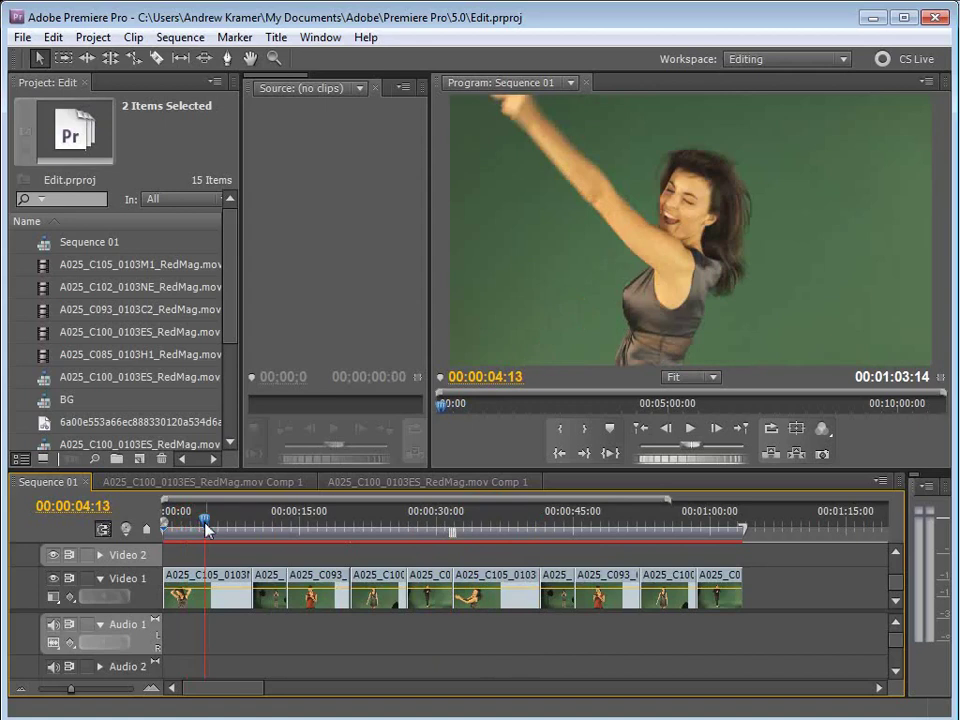
{"action": "left_click_drag", "start_coordinate": [206, 530], "coordinate": [470, 545]}
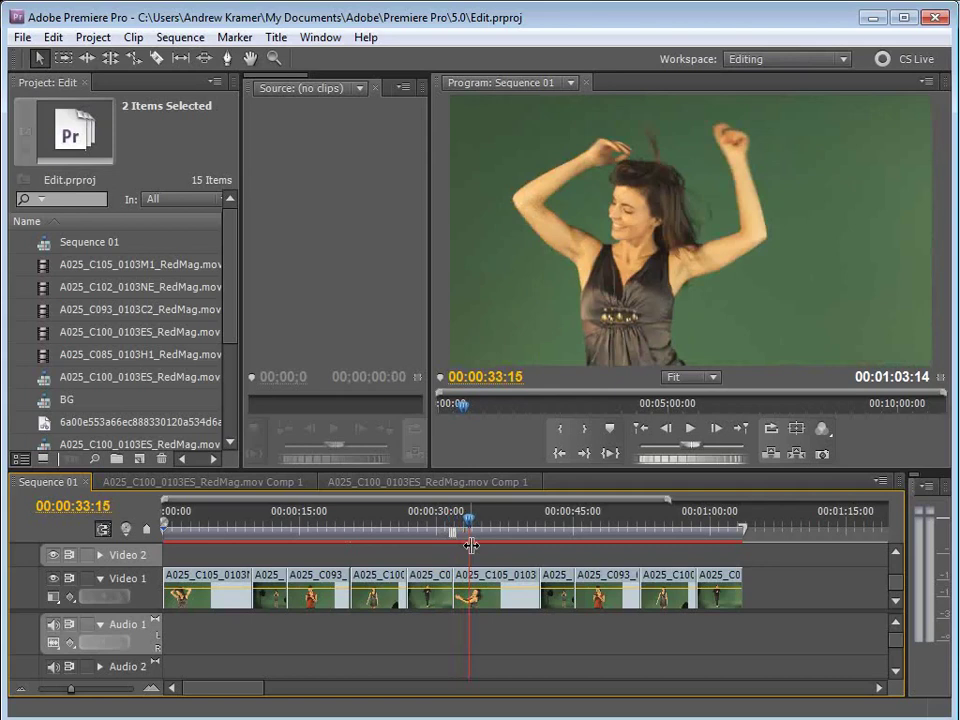
{"action": "left_click_drag", "start_coordinate": [470, 545], "coordinate": [547, 527]}
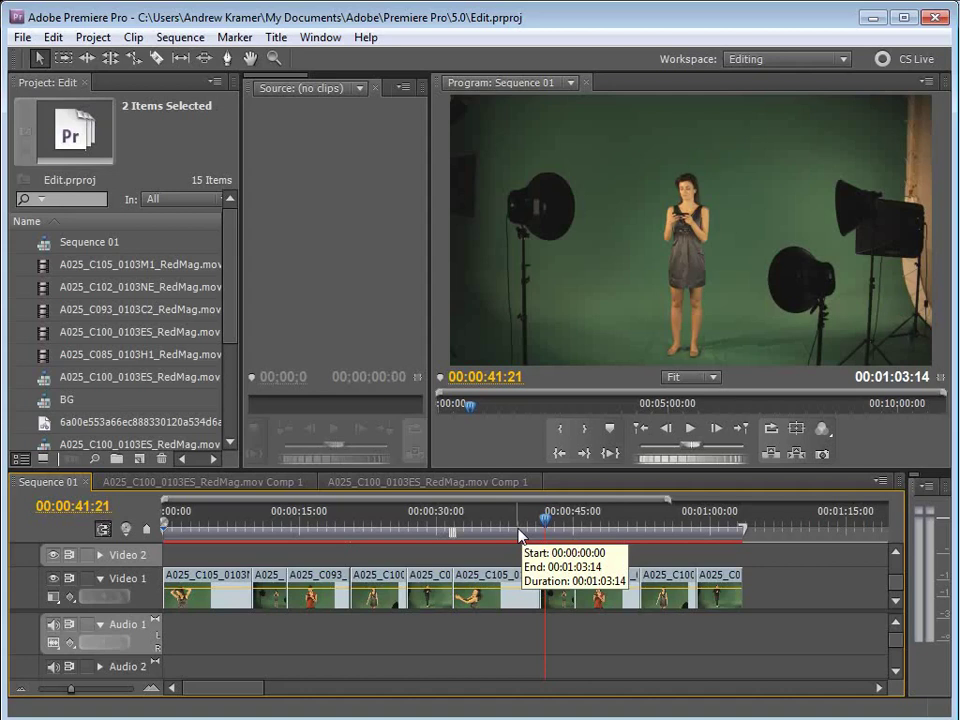
{"action": "left_click_drag", "start_coordinate": [541, 521], "coordinate": [502, 531]}
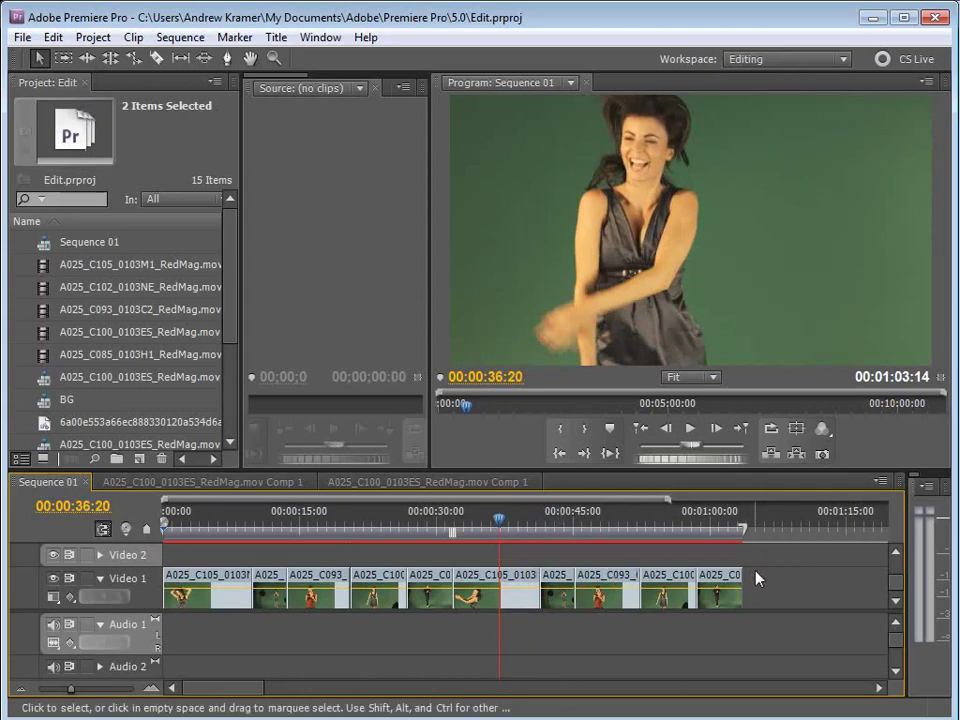
Marquee-select every clip on the Video 1 track and copy them
{"action": "left_click_drag", "start_coordinate": [757, 578], "coordinate": [199, 615]}
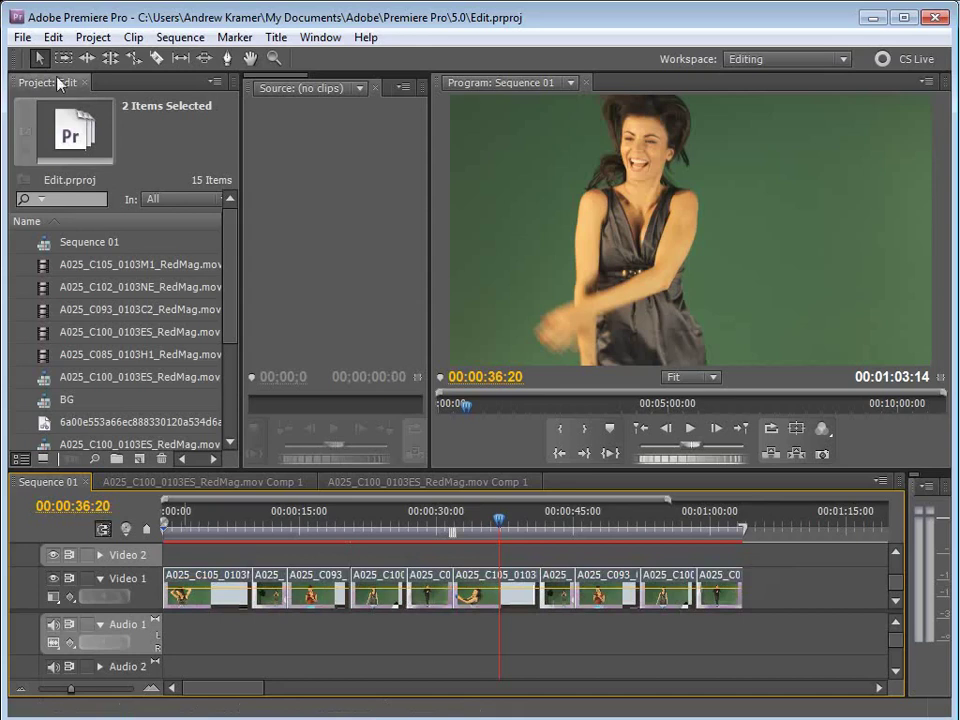
{"action": "left_click", "coordinate": [52, 37]}
{"action": "left_click", "coordinate": [92, 128]}
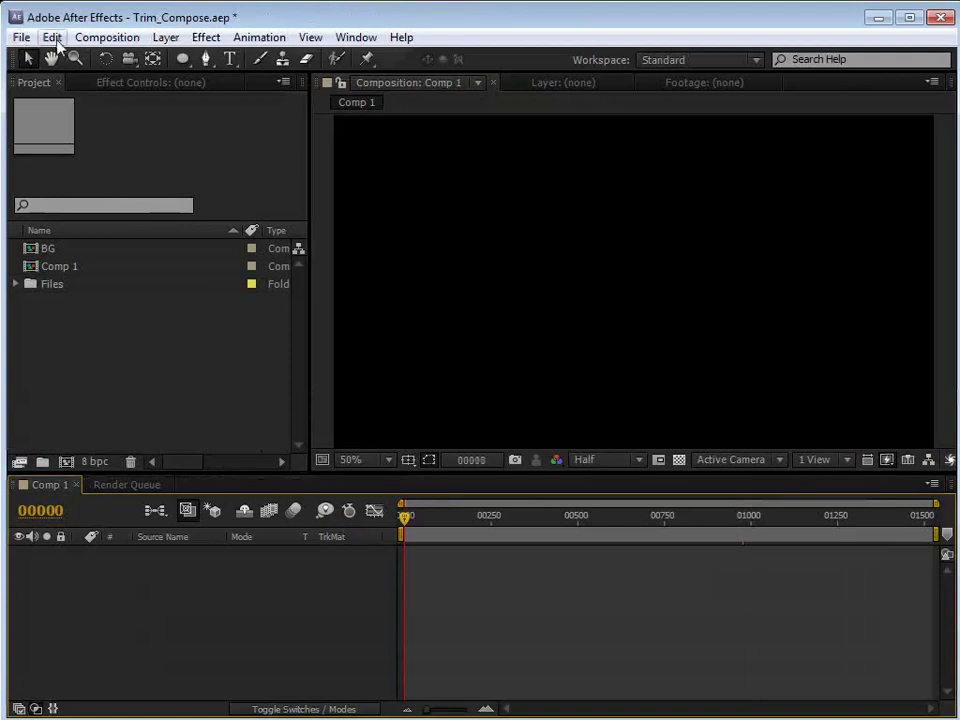
Paste the copied clips into Comp 1 and scrub to the close-up at frame 00852
{"action": "left_click", "coordinate": [52, 37]}
{"action": "left_click", "coordinate": [100, 192]}
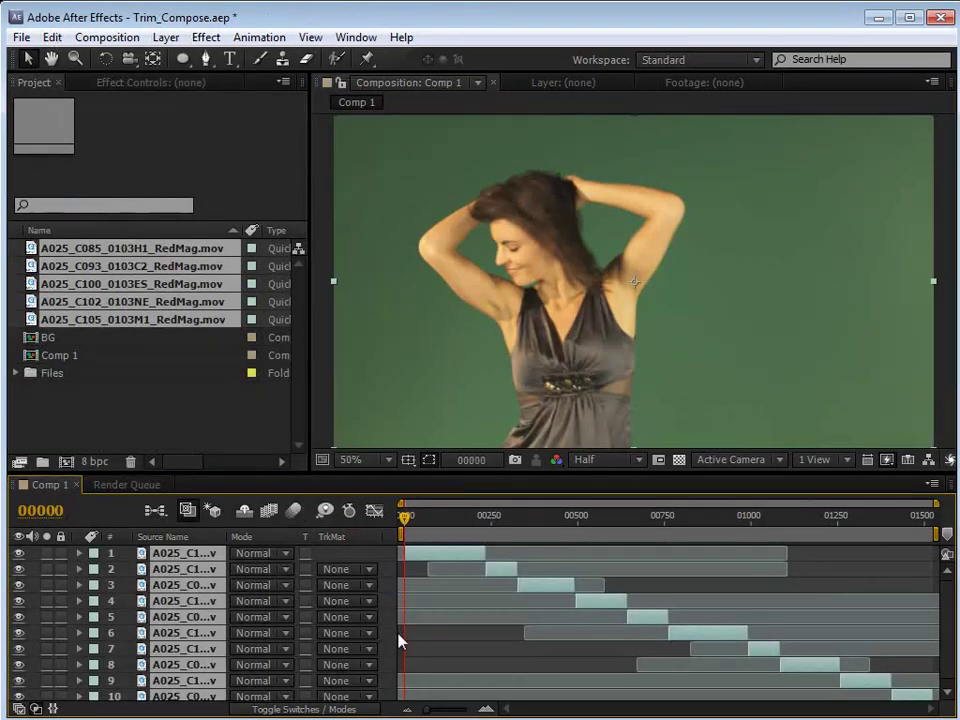
{"action": "left_click", "coordinate": [434, 545]}
{"action": "left_click_drag", "start_coordinate": [434, 545], "coordinate": [778, 615]}
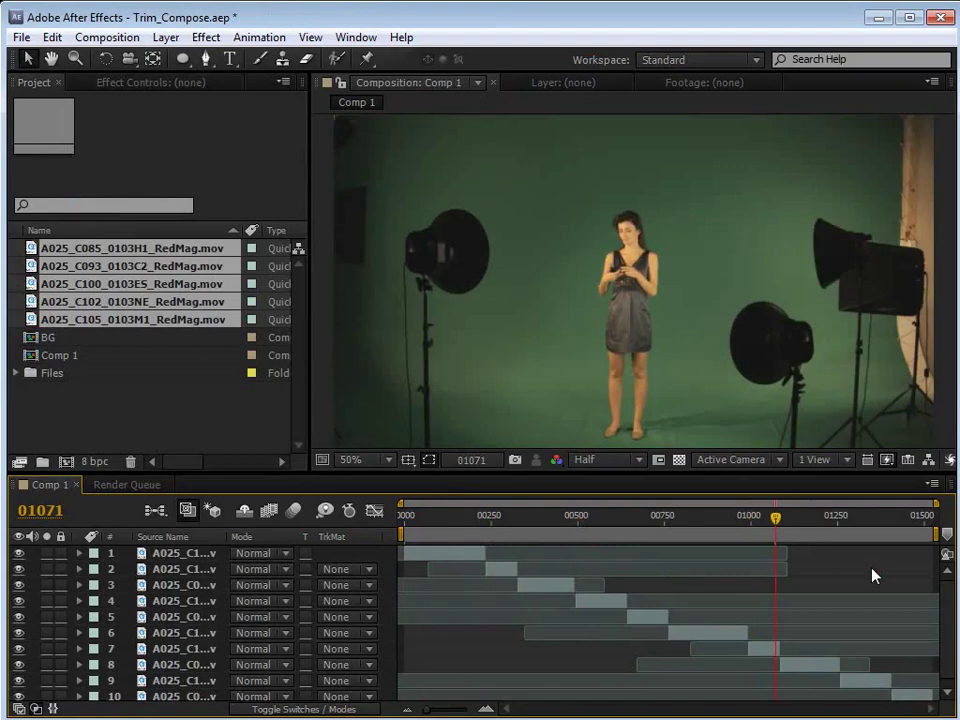
{"action": "left_click_drag", "start_coordinate": [707, 519], "coordinate": [700, 527]}
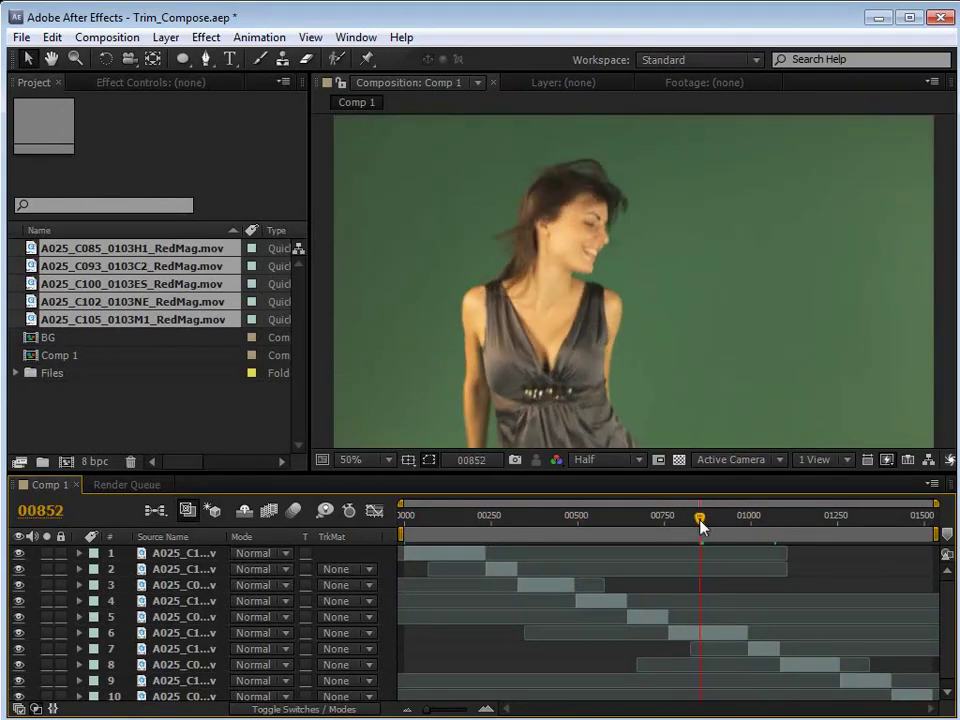
Apply Keylight (1.2) to layer 6, sampling its green background as the screen colour
{"action": "left_click", "coordinate": [695, 640]}
{"action": "left_click", "coordinate": [206, 37]}
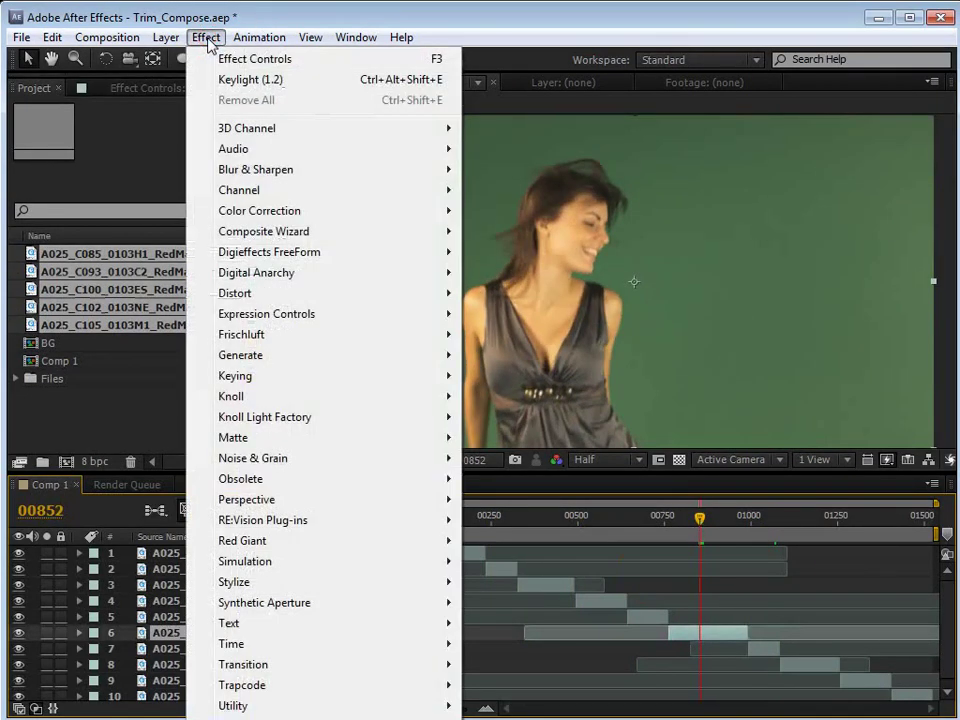
{"action": "mouse_move", "coordinate": [260, 376]}
{"action": "left_click", "coordinate": [514, 525]}
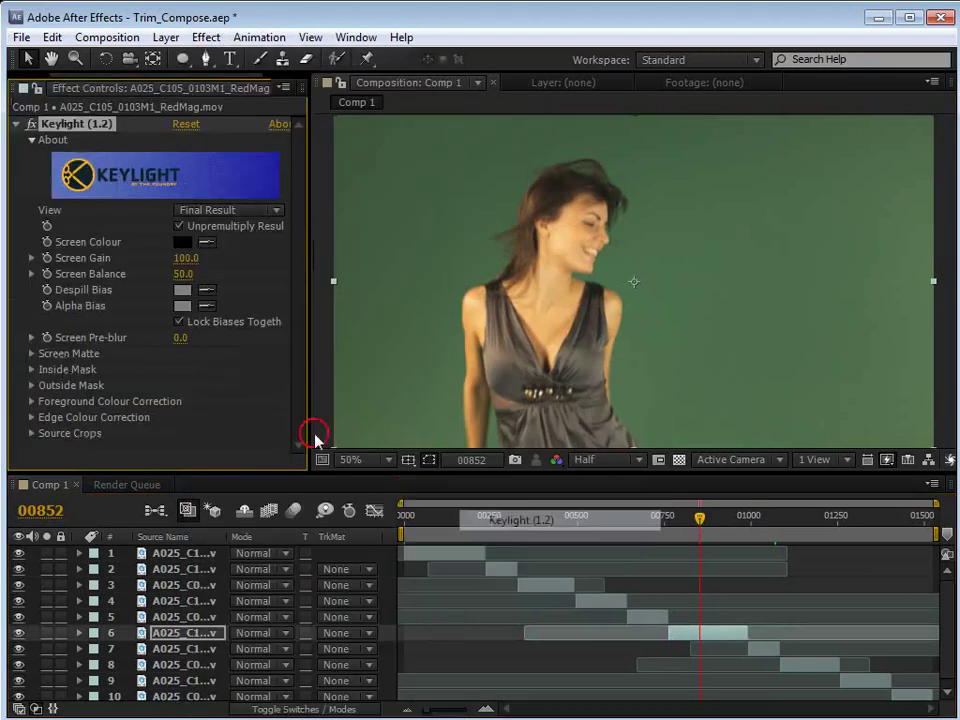
{"action": "left_click", "coordinate": [207, 242]}
{"action": "left_click", "coordinate": [746, 249]}
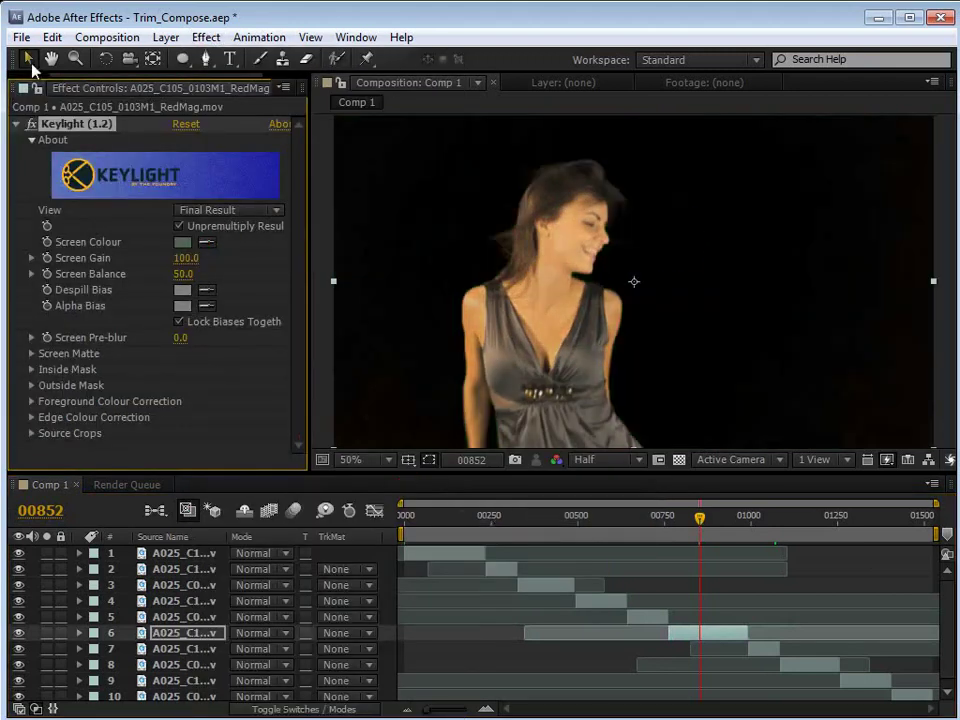
{"action": "left_click", "coordinate": [33, 88]}
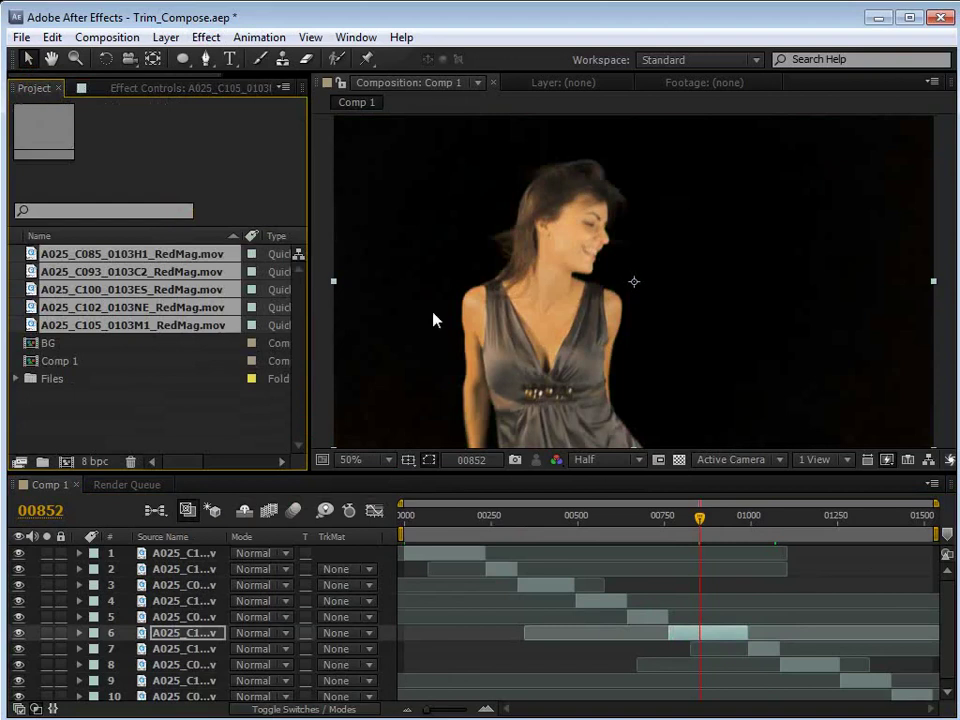
{"action": "left_click", "coordinate": [696, 246]}
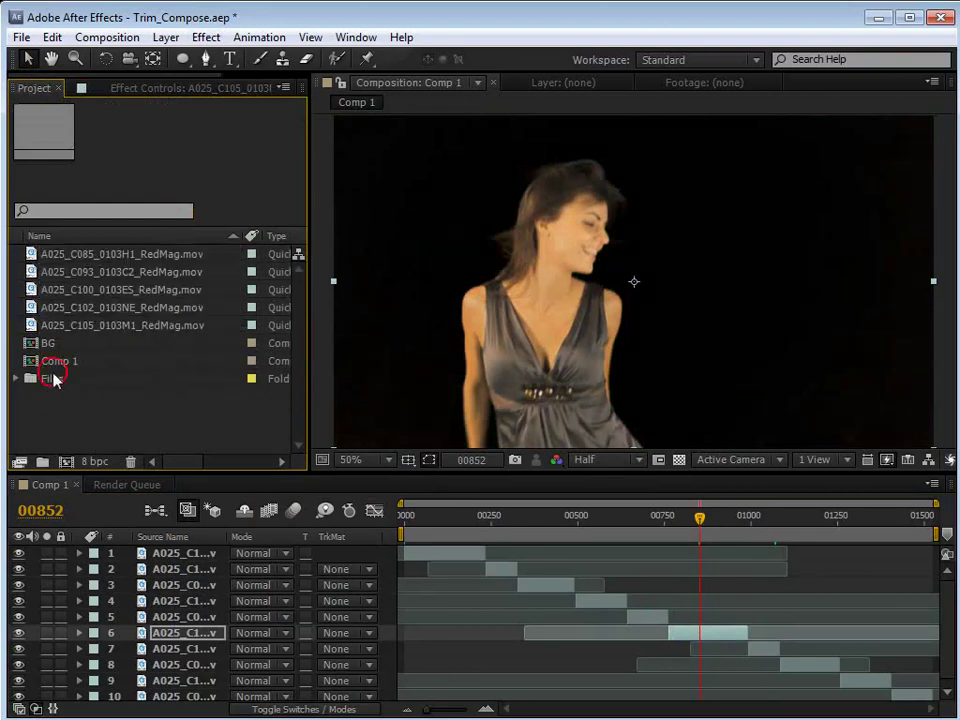
Add BG to the timeline, trim it to end at 00992, and duplicate it several times
{"action": "left_click_drag", "start_coordinate": [36, 348], "coordinate": [686, 656]}
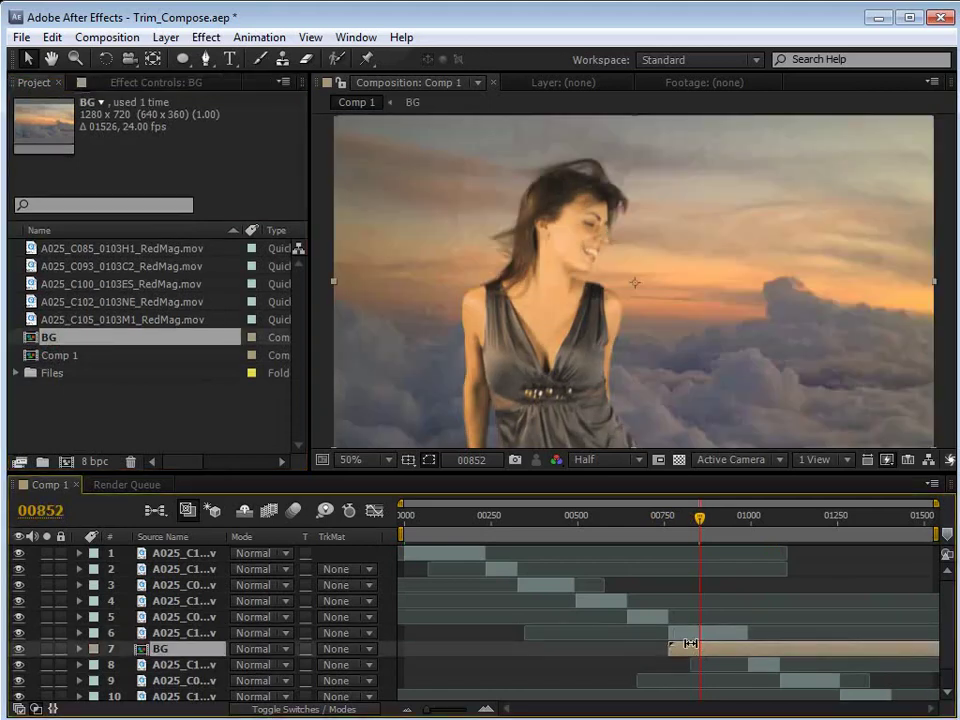
{"action": "left_click_drag", "start_coordinate": [700, 518], "coordinate": [721, 520]}
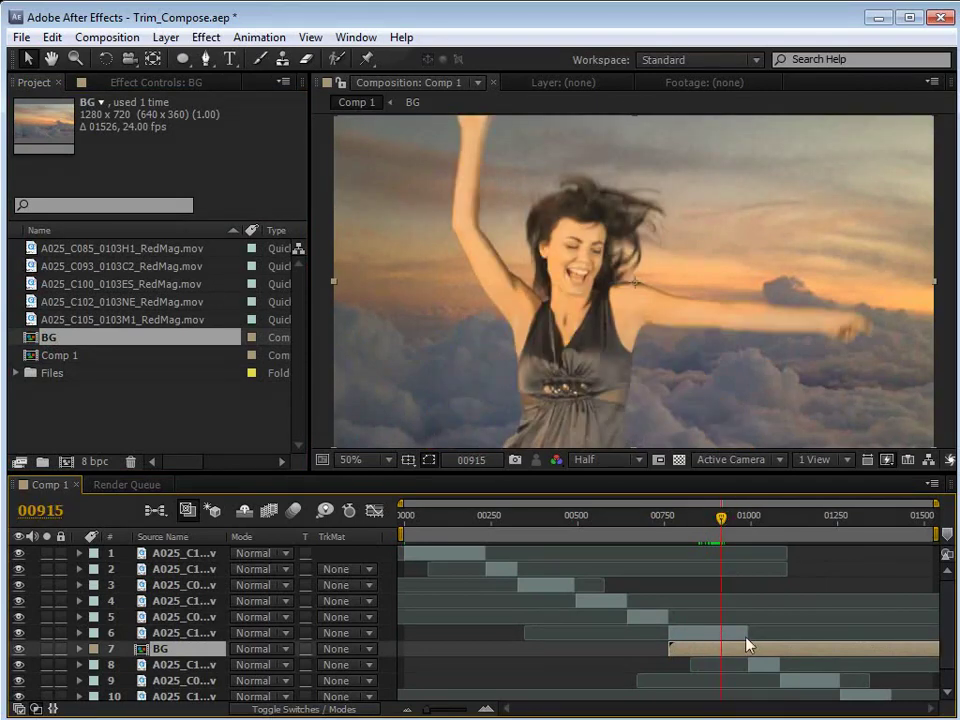
{"action": "left_click", "coordinate": [746, 519]}
{"action": "key", "text": "alt+bracketright"}
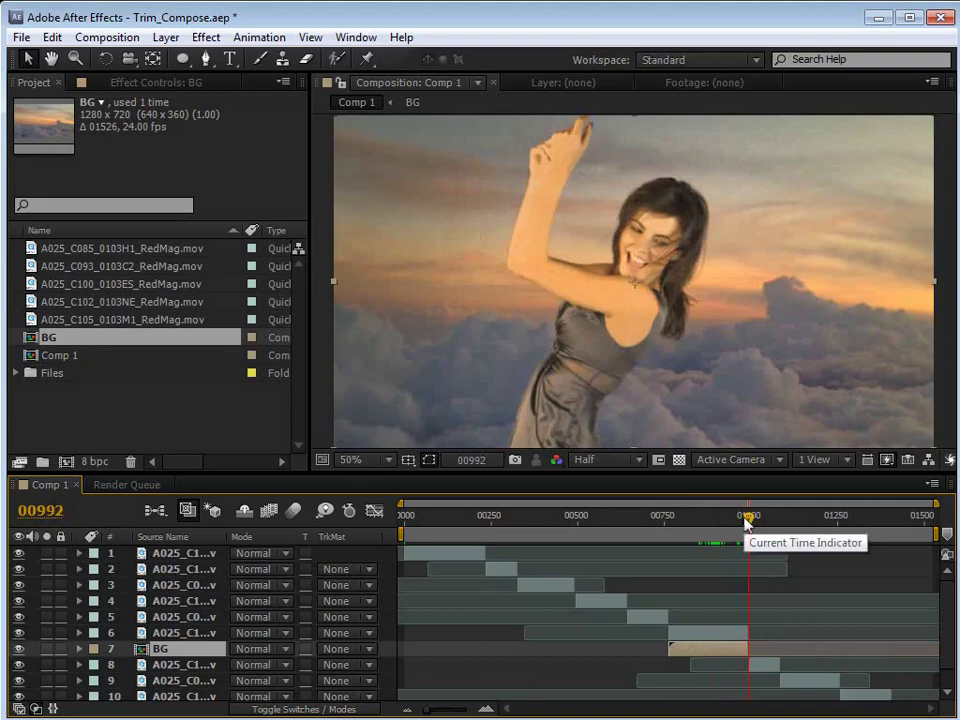
{"action": "key", "text": "equal"}
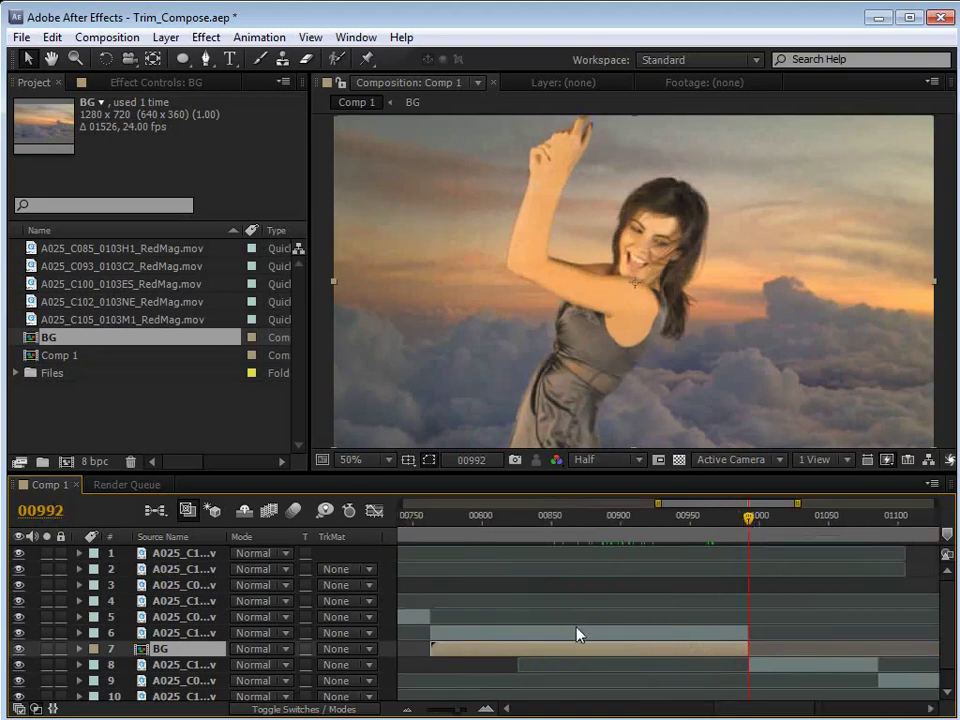
{"action": "key", "text": "ctrl+d"}
{"action": "key", "text": "ctrl+d"}
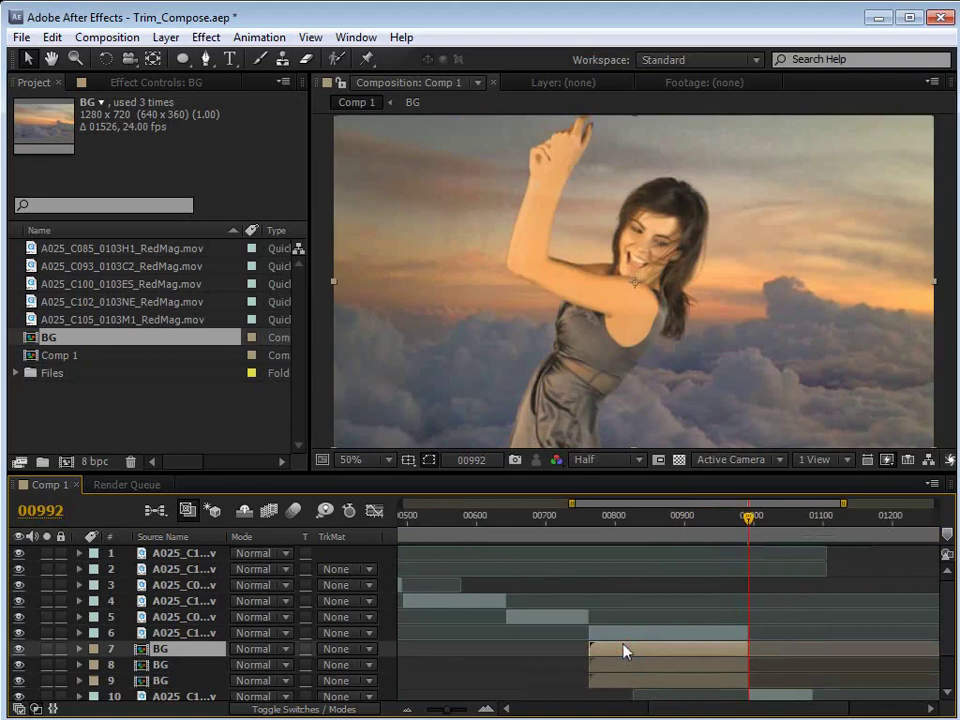
{"action": "key", "text": "ctrl+d"}
{"action": "key", "text": "minus"}
{"action": "left_click_drag", "start_coordinate": [670, 649], "coordinate": [624, 563]}
{"action": "key", "text": "i"}
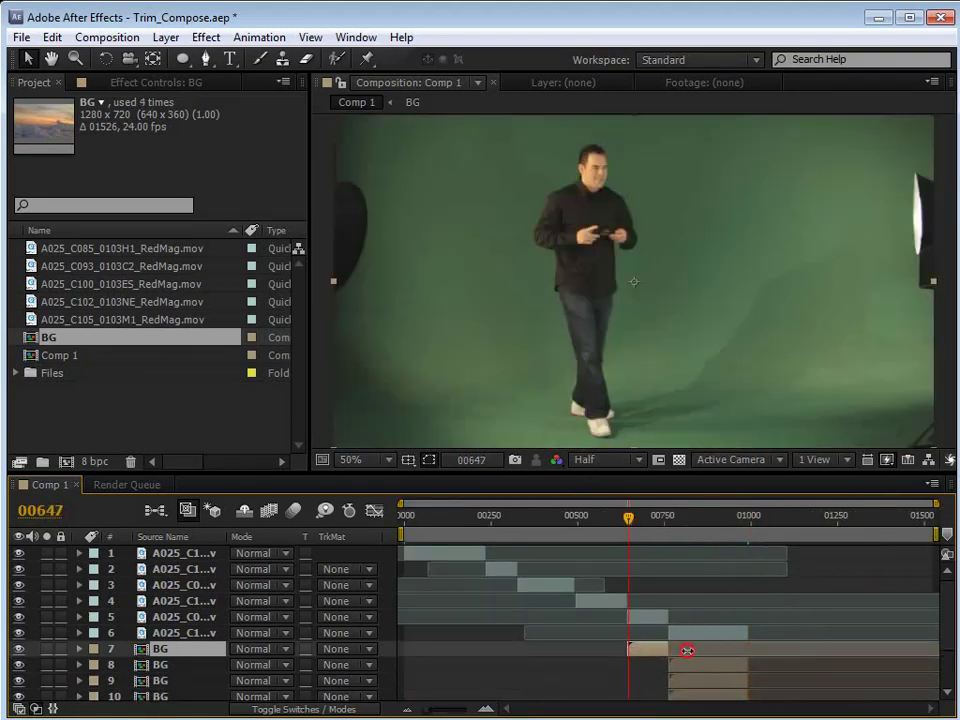
Paste layer 6's Keylight effect onto layer 5 and maximize the timeline panel
{"action": "left_click", "coordinate": [689, 634]}
{"action": "key", "text": "F3"}
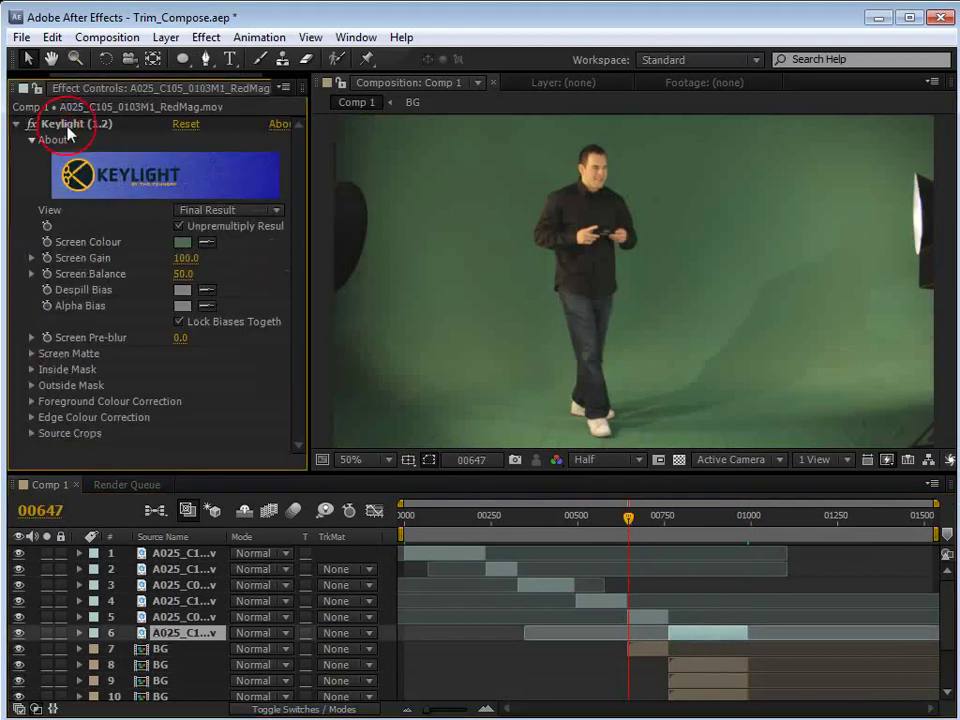
{"action": "left_click", "coordinate": [654, 617]}
{"action": "key", "text": "ctrl+v"}
{"action": "mouse_move", "coordinate": [646, 524]}
{"action": "left_mouse_down"}
{"action": "mouse_move", "coordinate": [677, 524]}
{"action": "mouse_move", "coordinate": [664, 524]}
{"action": "left_mouse_up"}
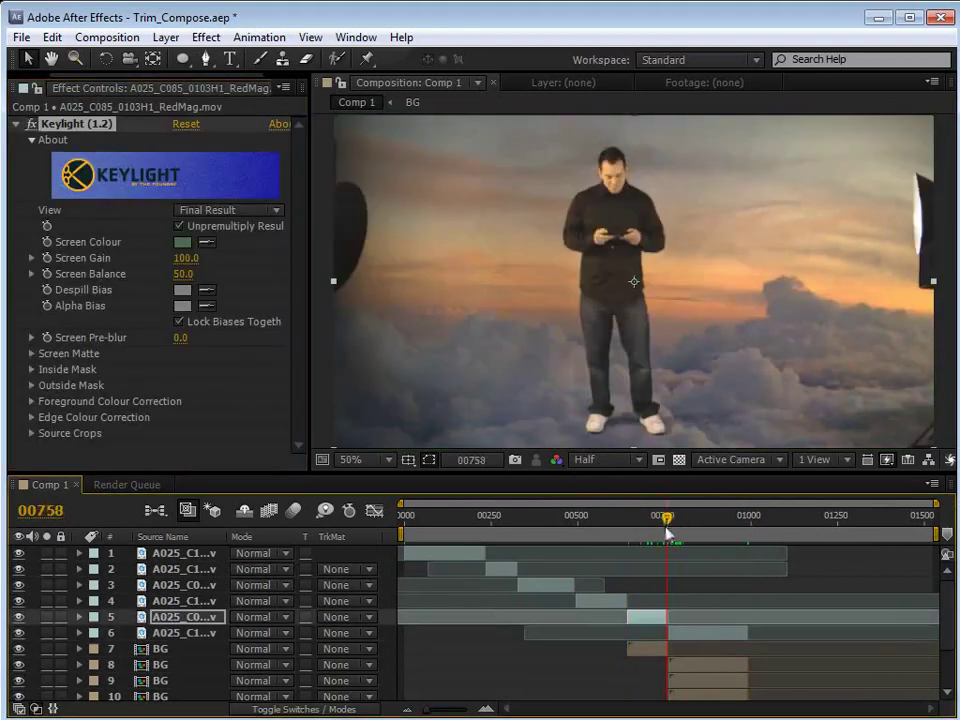
{"action": "key", "text": "grave"}
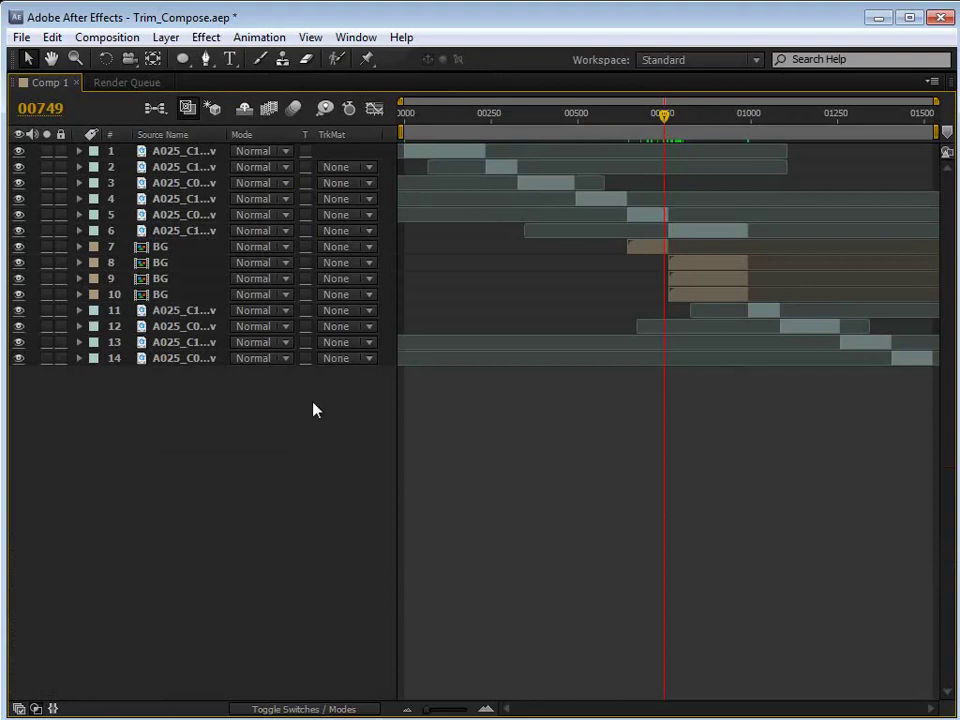
Delete all the BG layers, then select layer 4 at frame 00568
{"action": "left_click", "coordinate": [661, 247]}
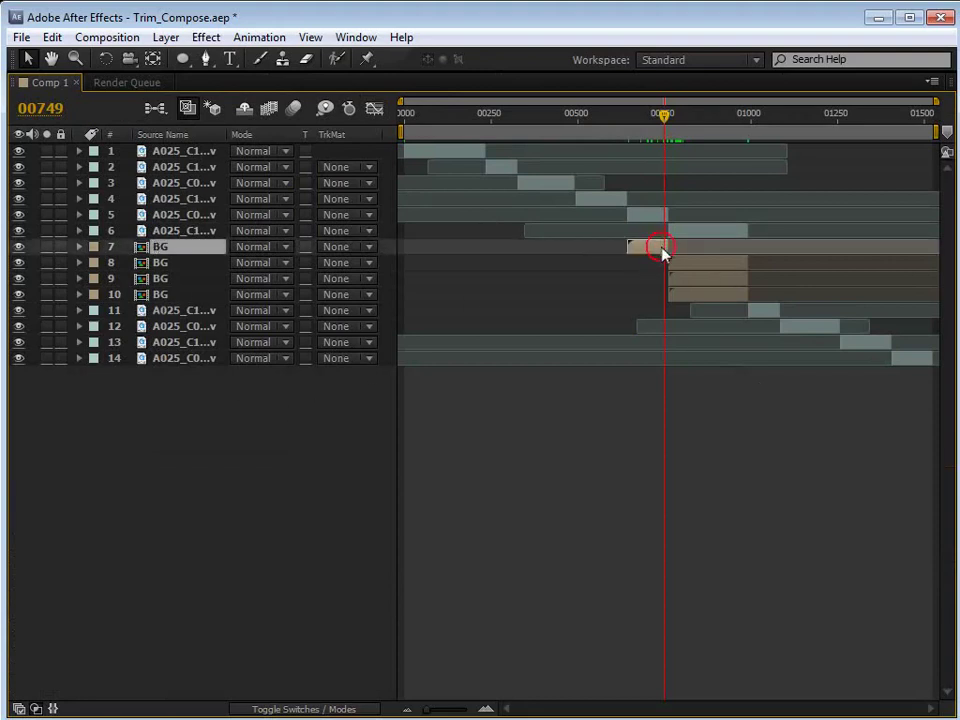
{"action": "key", "text": "Delete"}
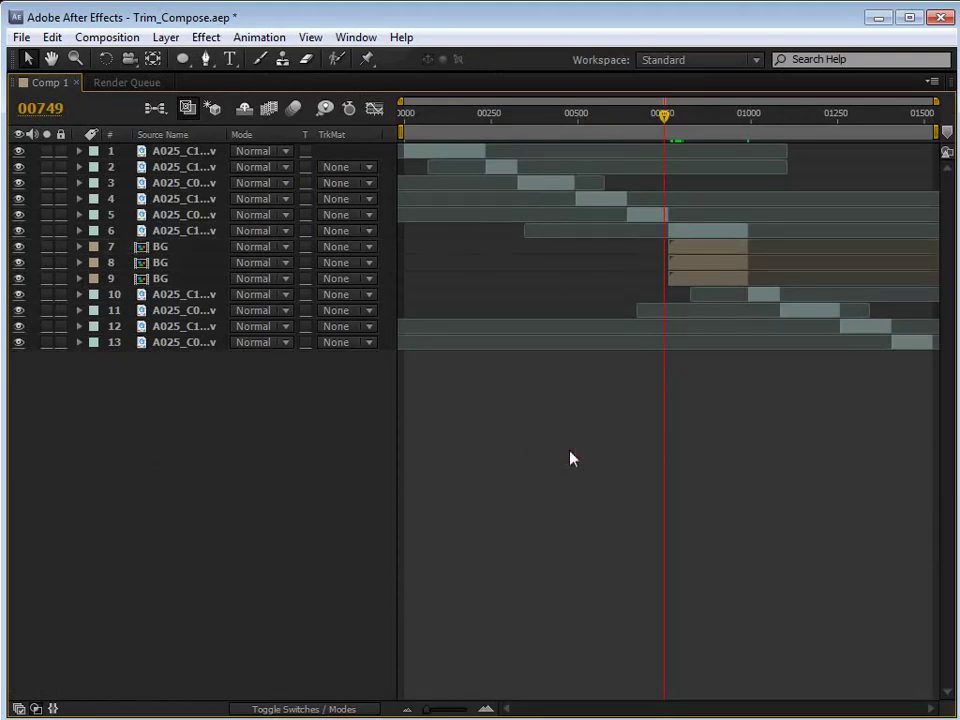
{"action": "key", "text": "grave"}
{"action": "scroll", "coordinate": [669, 561], "scroll_direction": "down", "scroll_amount": 3}
{"action": "left_click", "coordinate": [686, 598]}
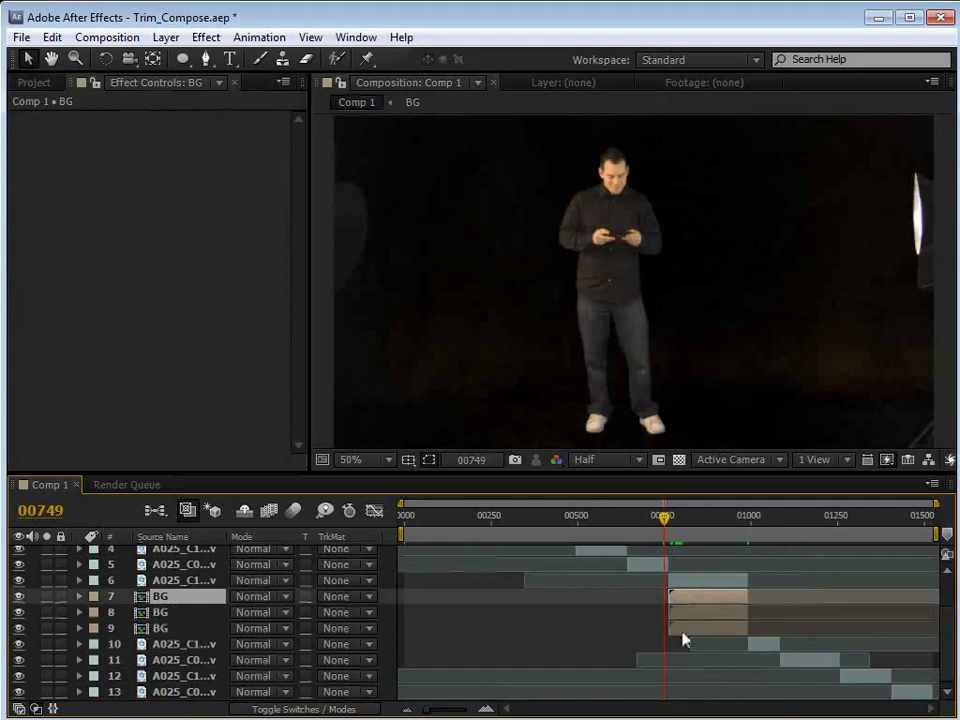
{"action": "left_click", "coordinate": [682, 632], "text": "shift"}
{"action": "key", "text": "Delete"}
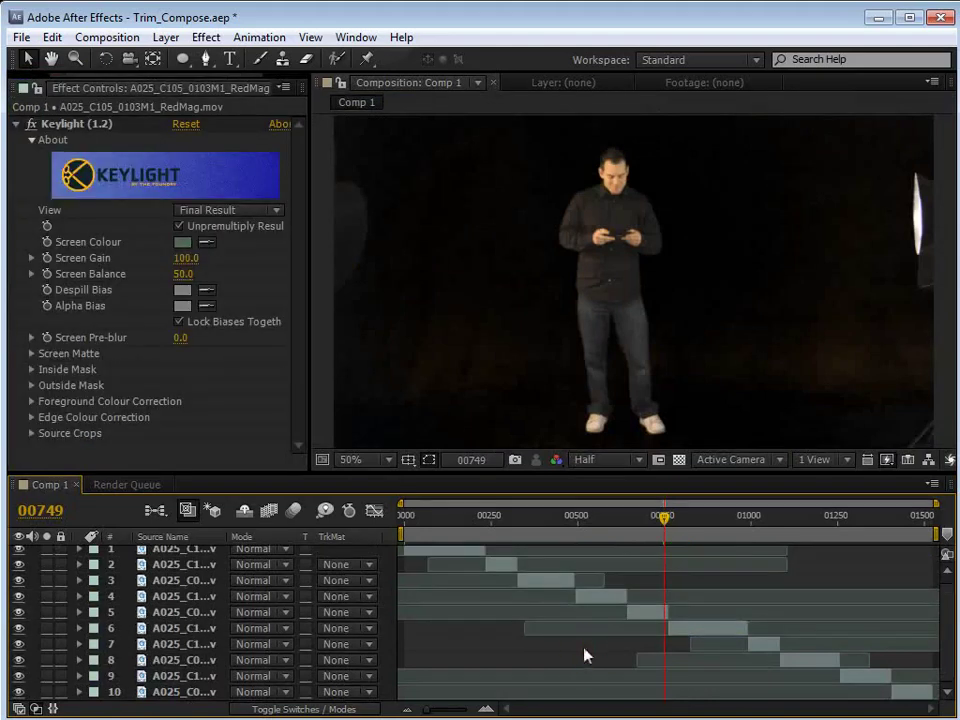
{"action": "left_click", "coordinate": [601, 517]}
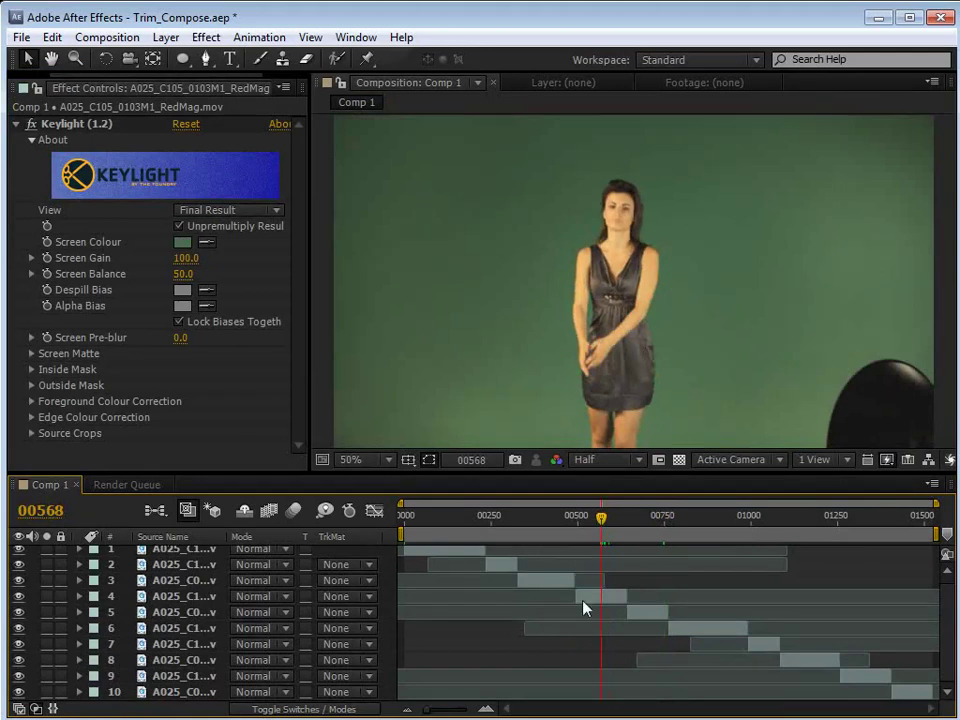
{"action": "left_click", "coordinate": [615, 596]}
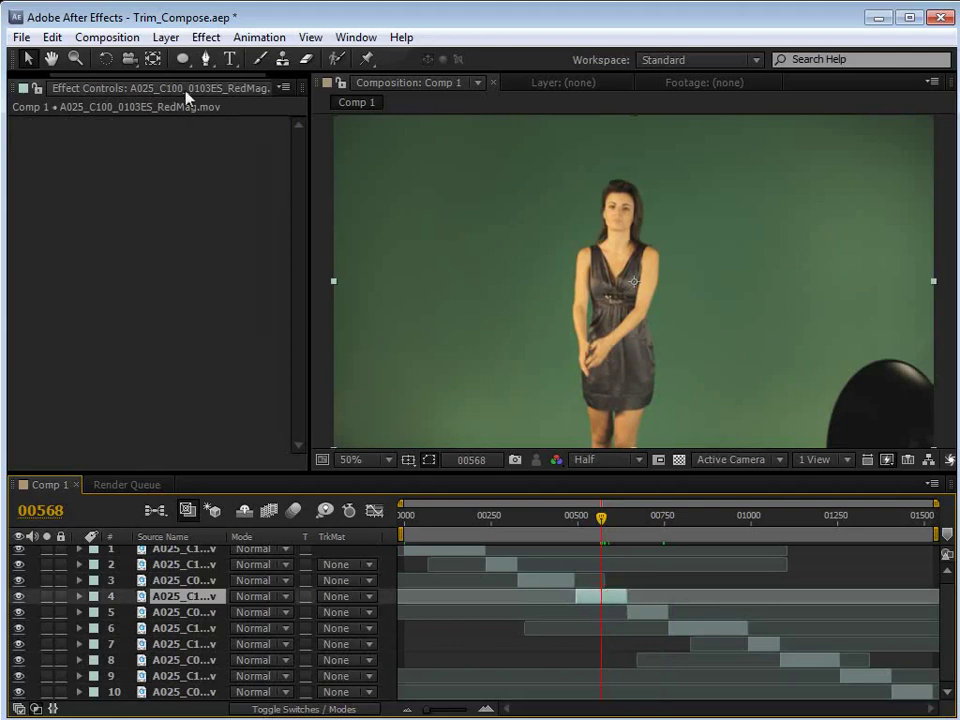
Pre-compose layer 4 as 'A025_C100_0103ES_RedMag.mov Comp 1', moving all attributes, then preview Comp 1
{"action": "left_click", "coordinate": [166, 37]}
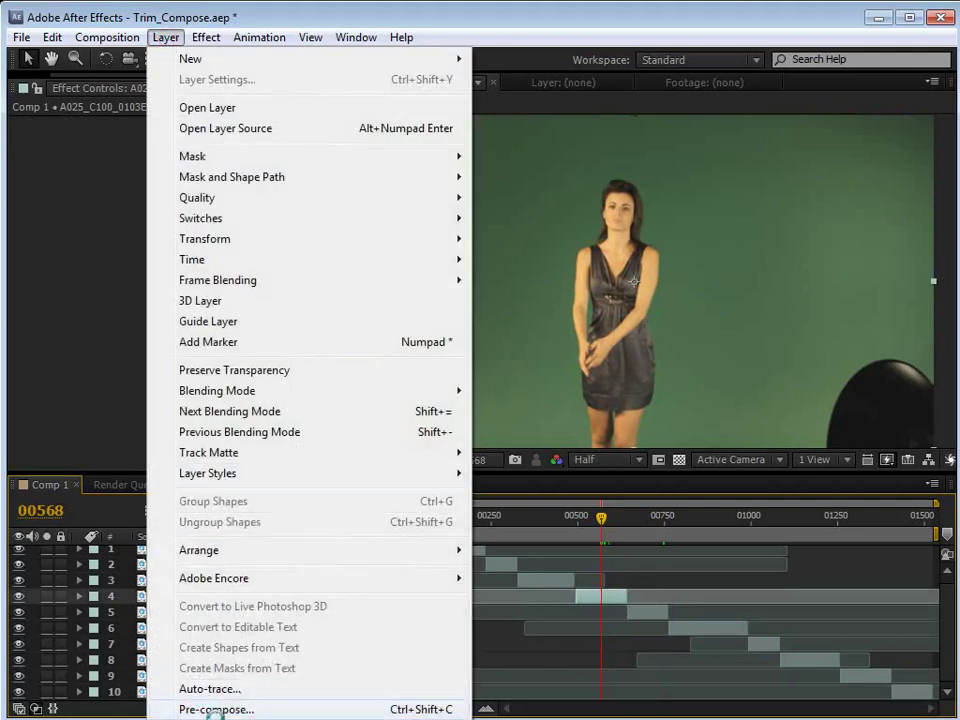
{"action": "left_click", "coordinate": [215, 710]}
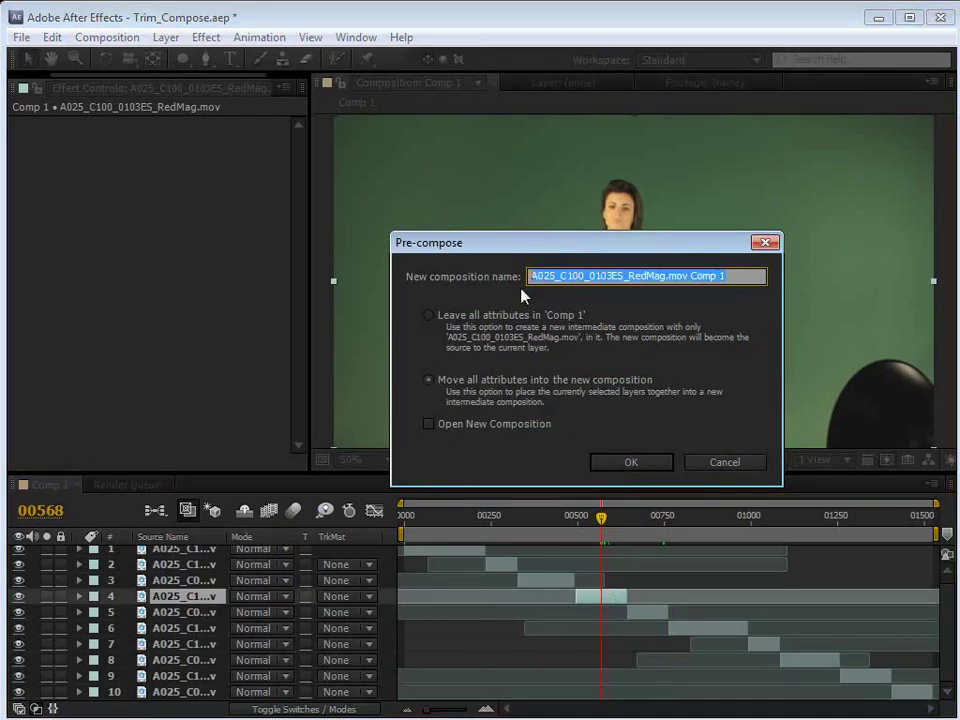
{"action": "left_click", "coordinate": [630, 463]}
{"action": "left_click", "coordinate": [476, 598]}
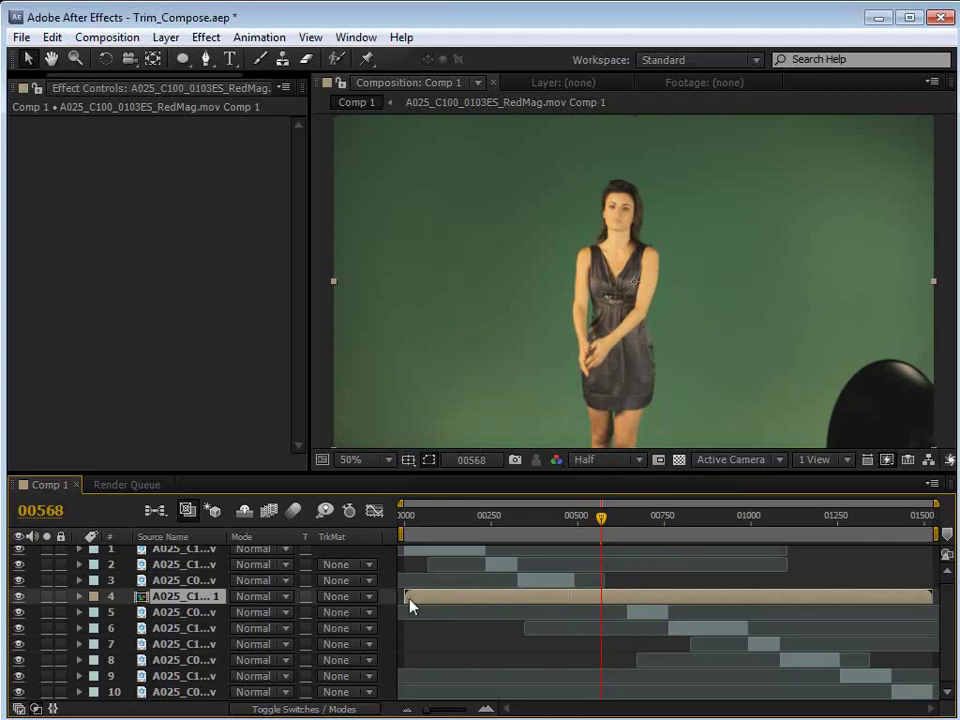
{"action": "left_click_drag", "start_coordinate": [410, 527], "coordinate": [589, 574]}
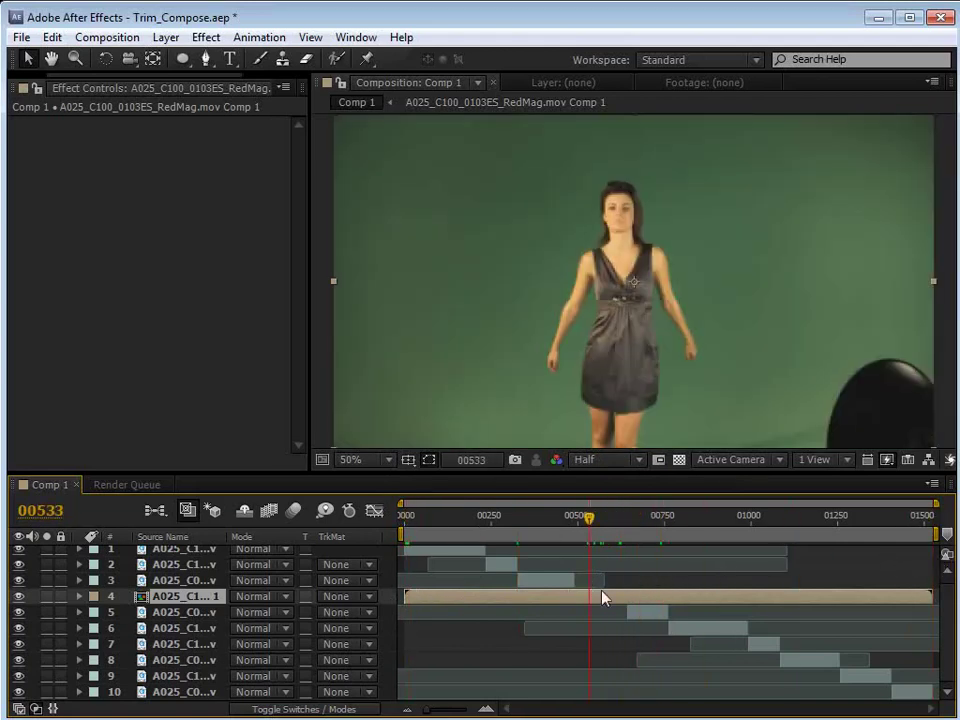
{"action": "left_click_drag", "start_coordinate": [405, 597], "coordinate": [566, 596]}
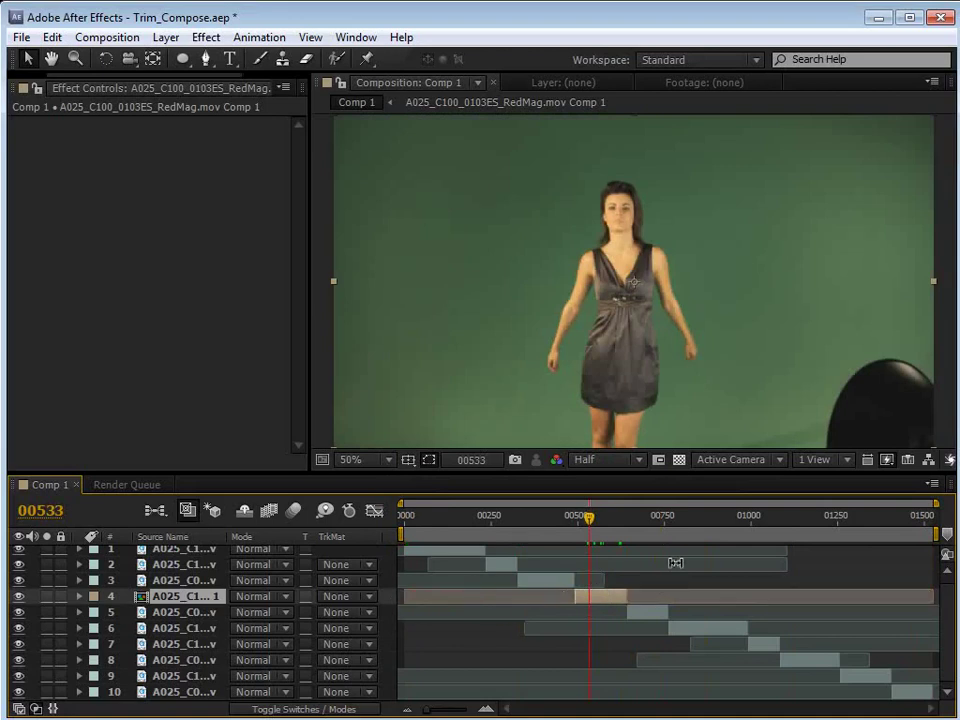
Inside the precomp, trim the comp to a work area from about 00500 to 00650
{"action": "left_click", "coordinate": [570, 636]}
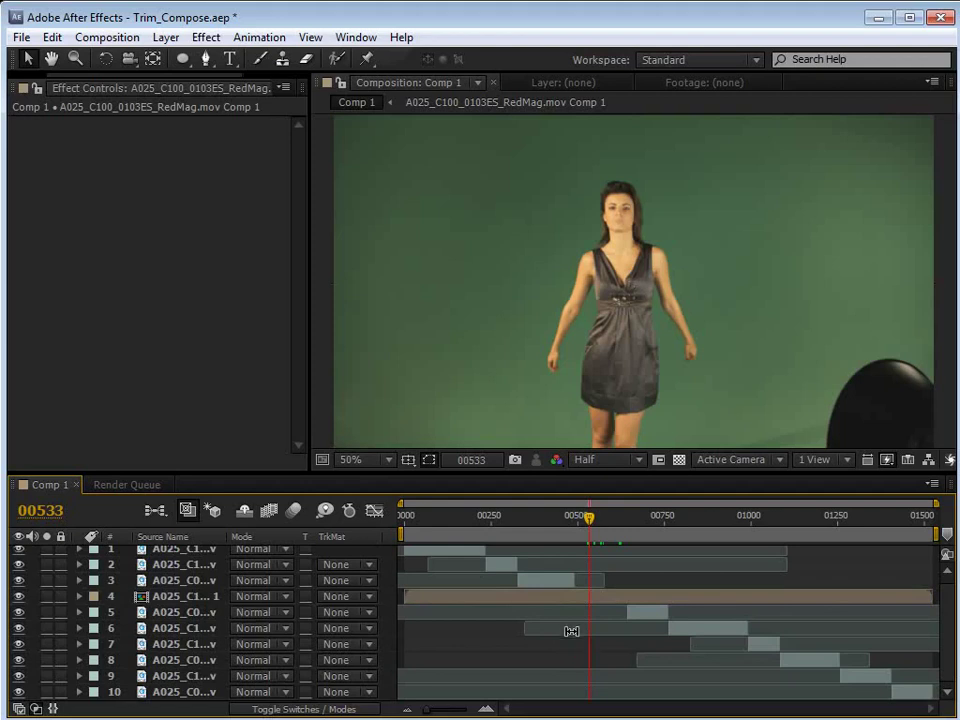
{"action": "double_click", "coordinate": [600, 597]}
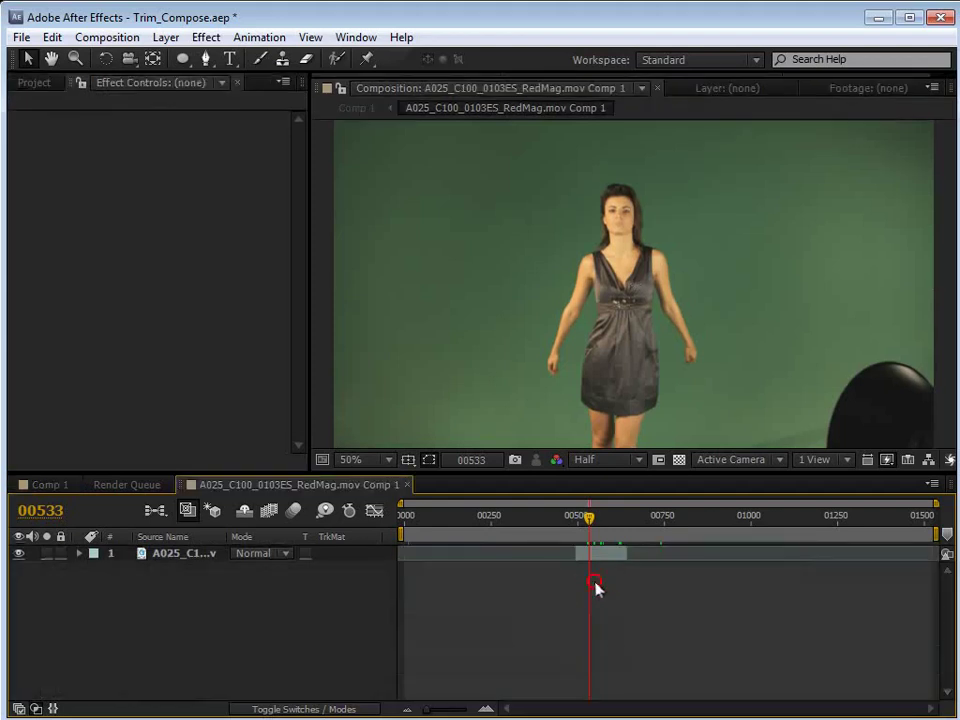
{"action": "left_click_drag", "start_coordinate": [401, 535], "coordinate": [573, 535]}
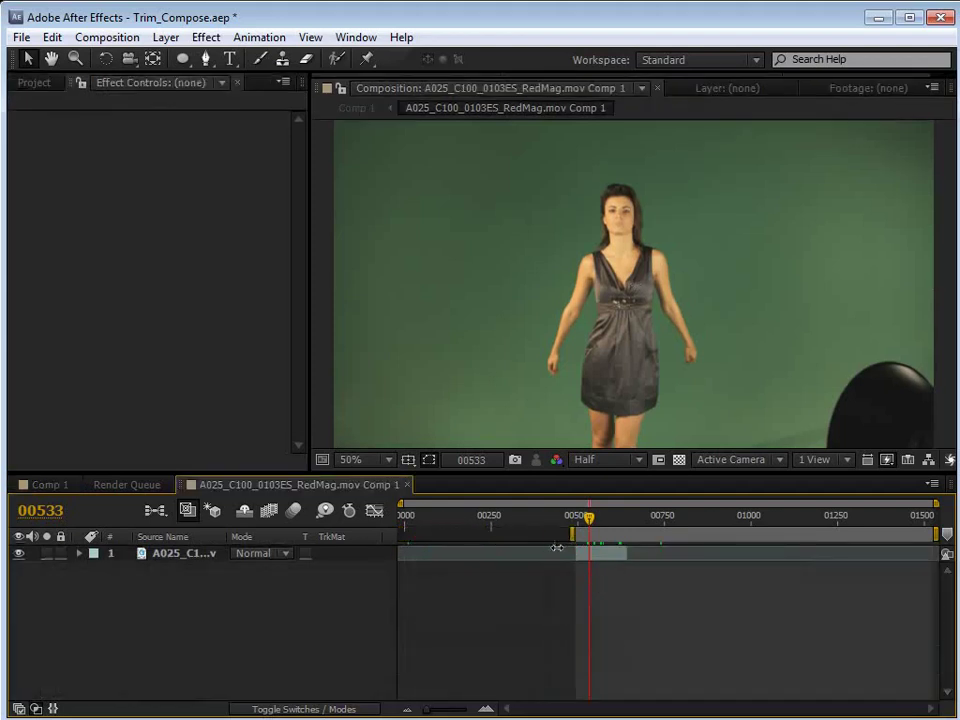
{"action": "left_click_drag", "start_coordinate": [930, 534], "coordinate": [641, 551]}
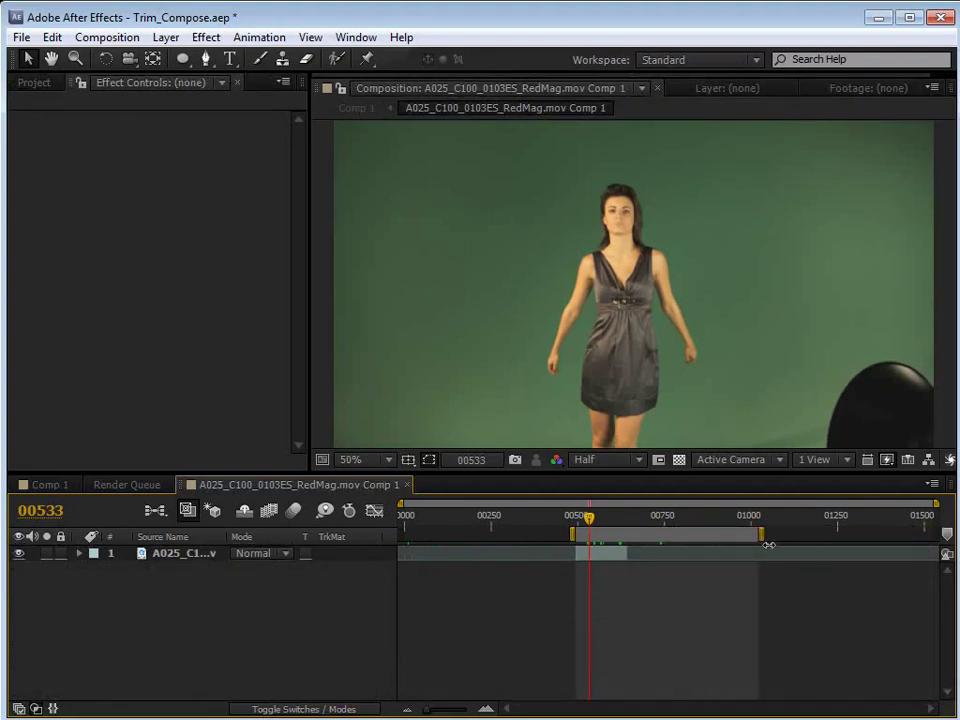
{"action": "right_click", "coordinate": [609, 535]}
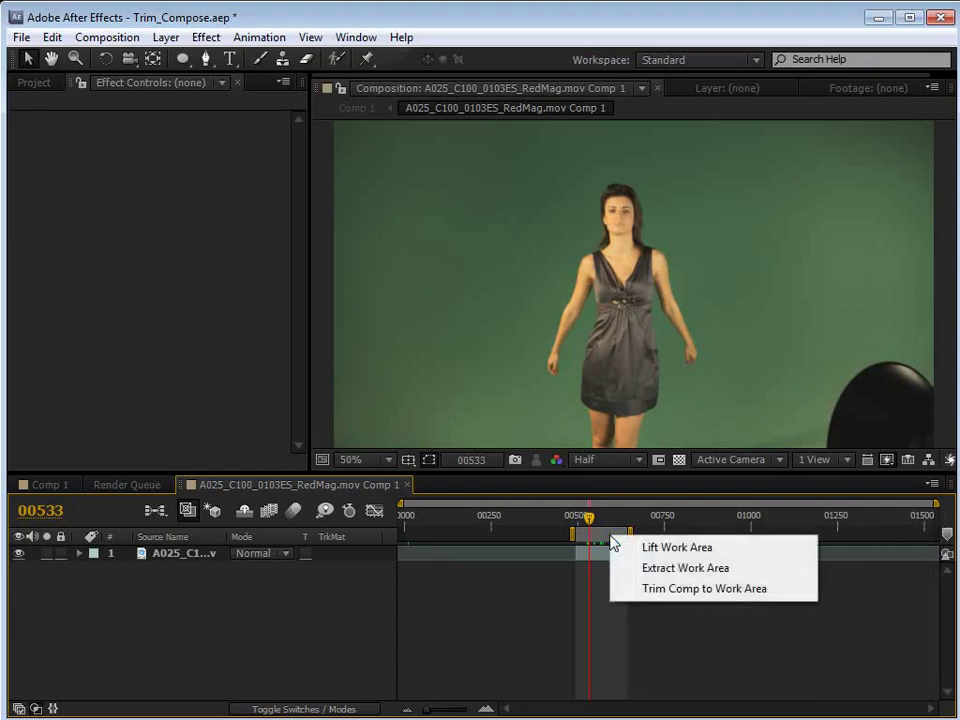
{"action": "left_click", "coordinate": [705, 589]}
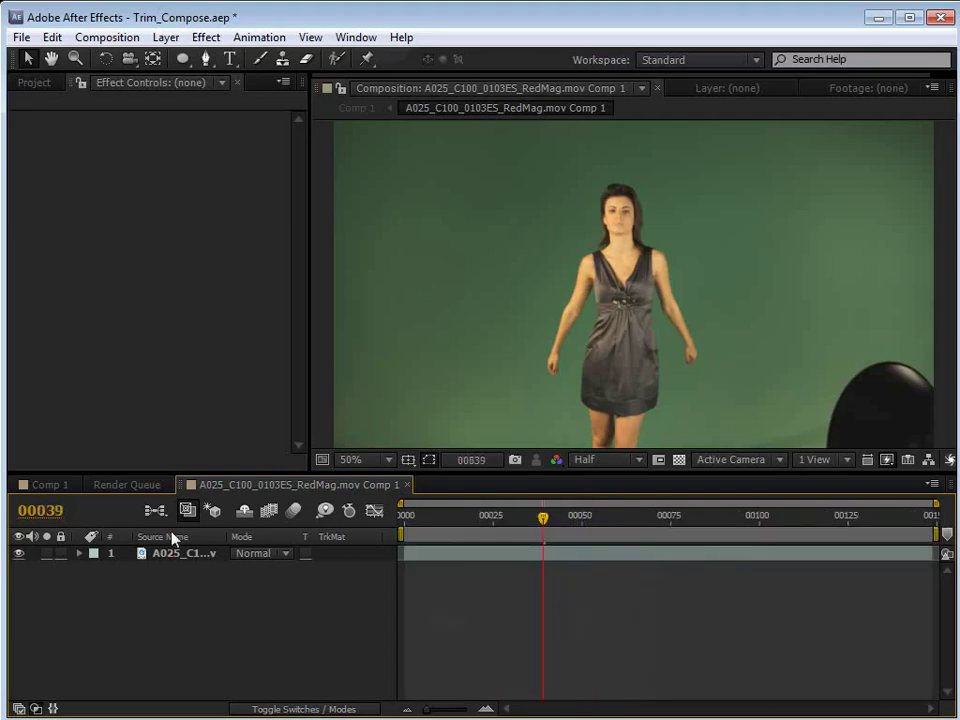
In Comp 1, slide the trimmed precomp layer 4 to start at frame 00492 and check its playback
{"action": "left_click", "coordinate": [53, 486]}
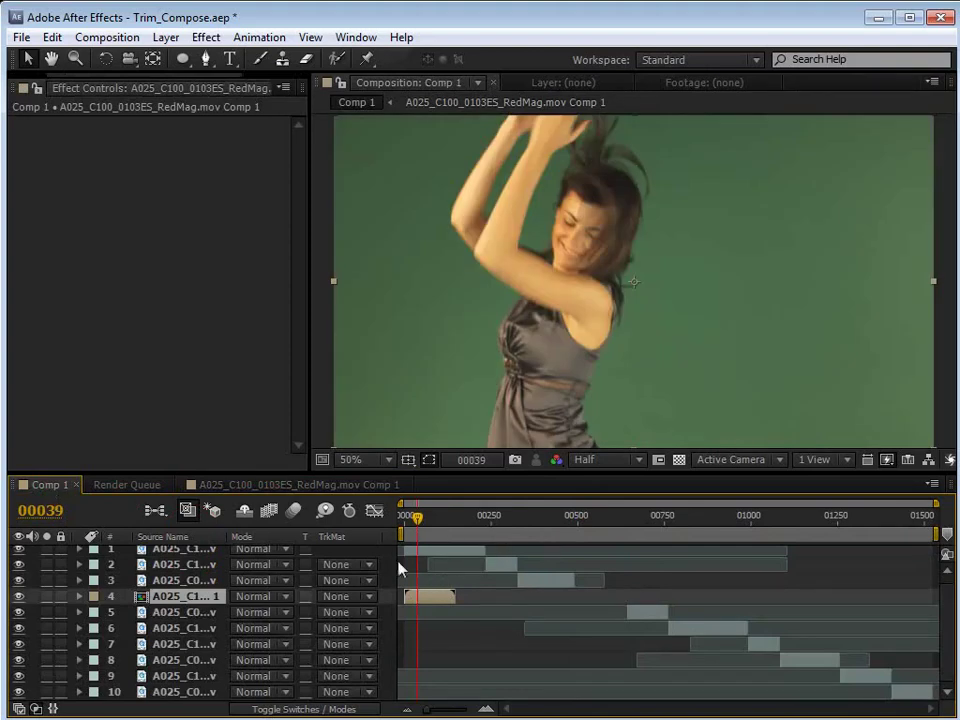
{"action": "key", "text": "Home"}
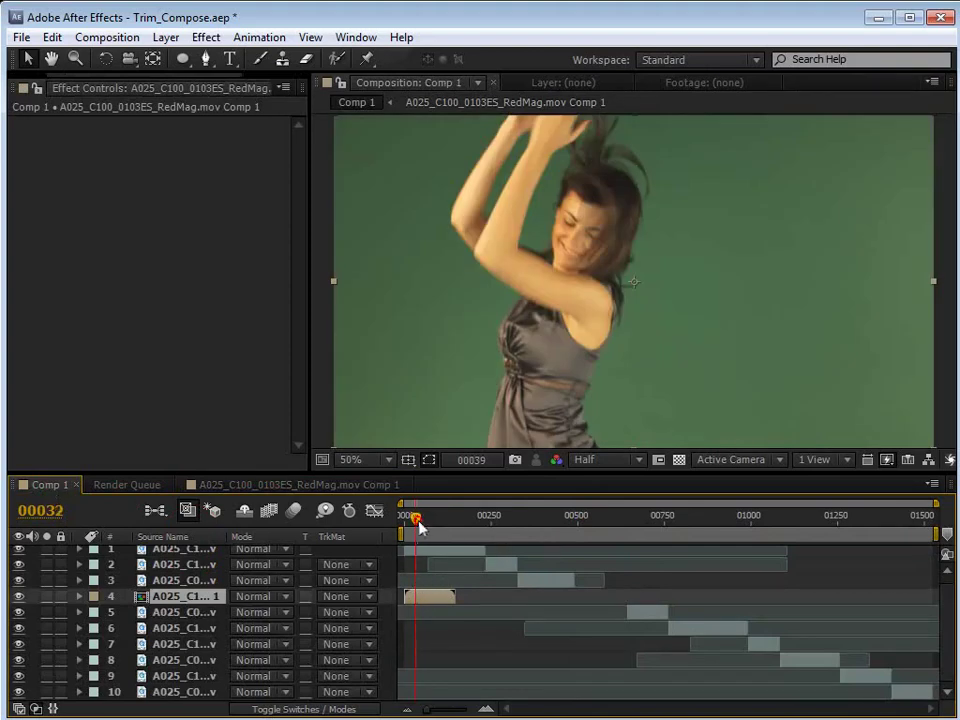
{"action": "mouse_move", "coordinate": [568, 514]}
{"action": "left_mouse_down"}
{"action": "mouse_move", "coordinate": [589, 519]}
{"action": "mouse_move", "coordinate": [574, 530]}
{"action": "left_mouse_up"}
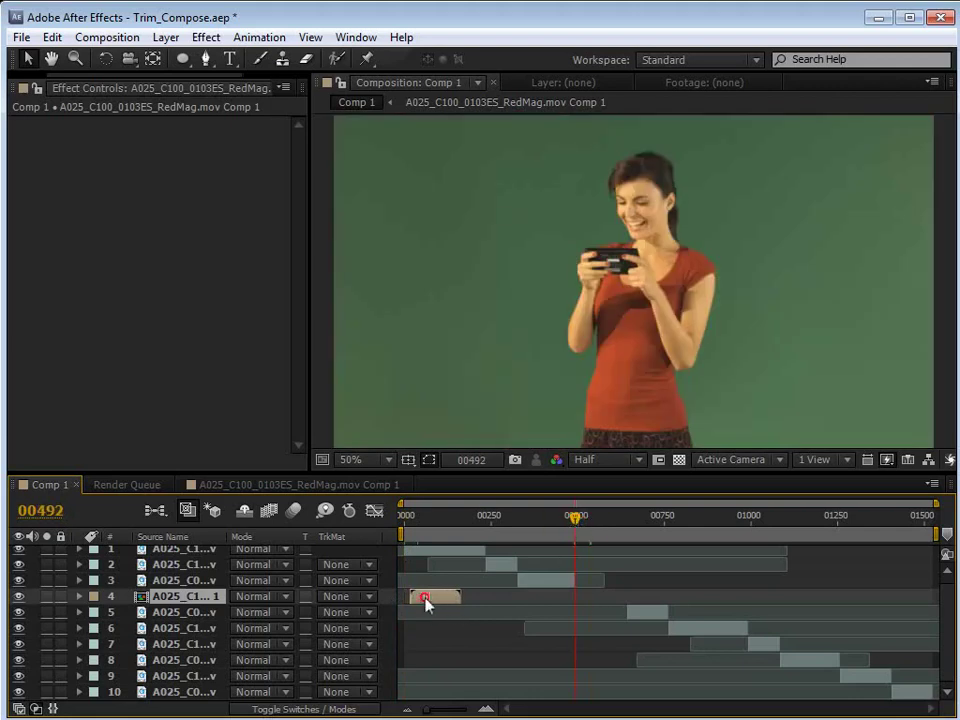
{"action": "left_click_drag", "start_coordinate": [426, 602], "coordinate": [588, 606]}
{"action": "key", "text": "semicolon"}
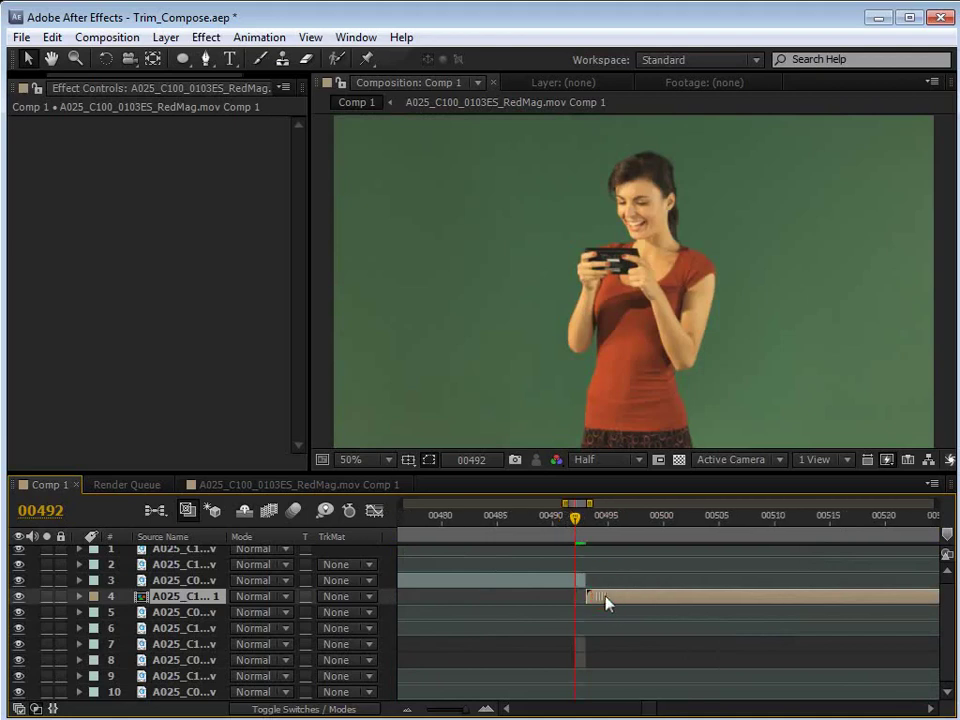
{"action": "key", "text": "semicolon"}
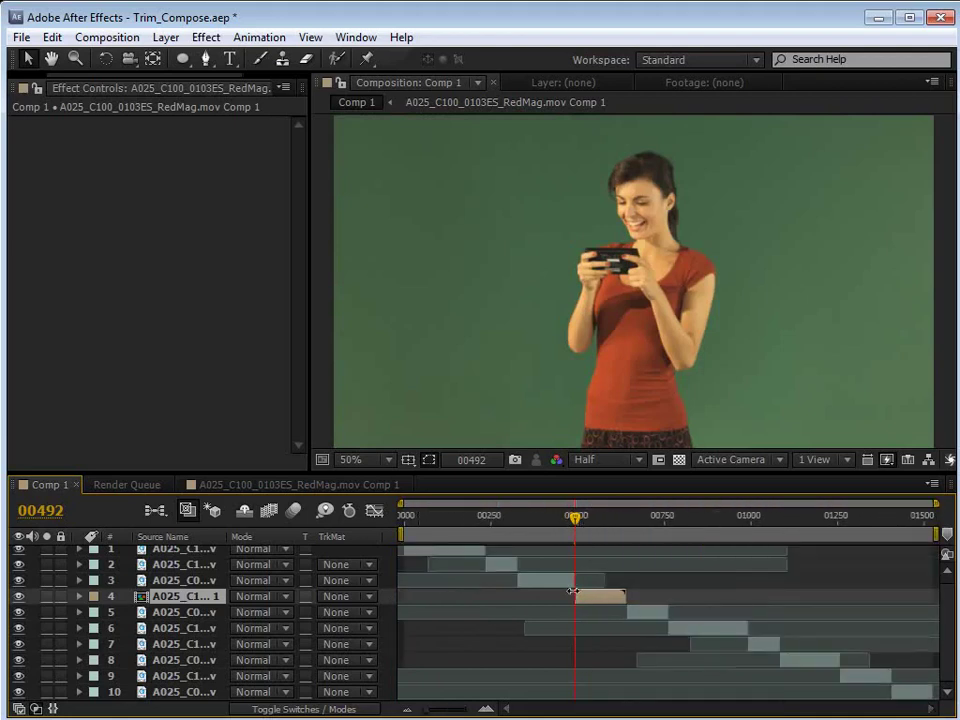
{"action": "left_click_drag", "start_coordinate": [575, 516], "coordinate": [592, 517]}
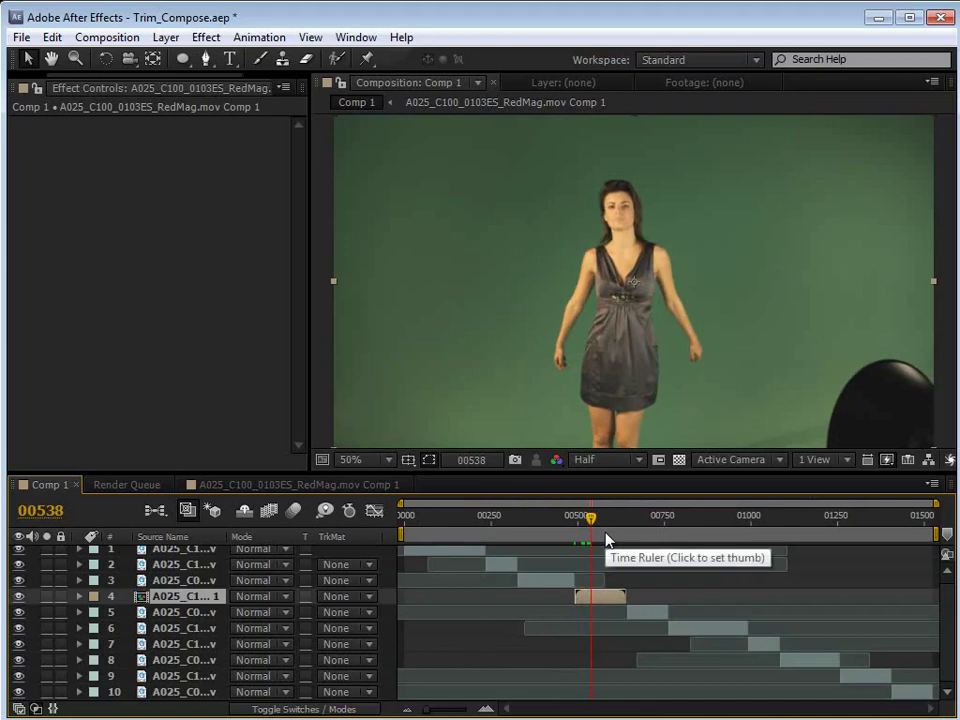
{"action": "left_click", "coordinate": [606, 518]}
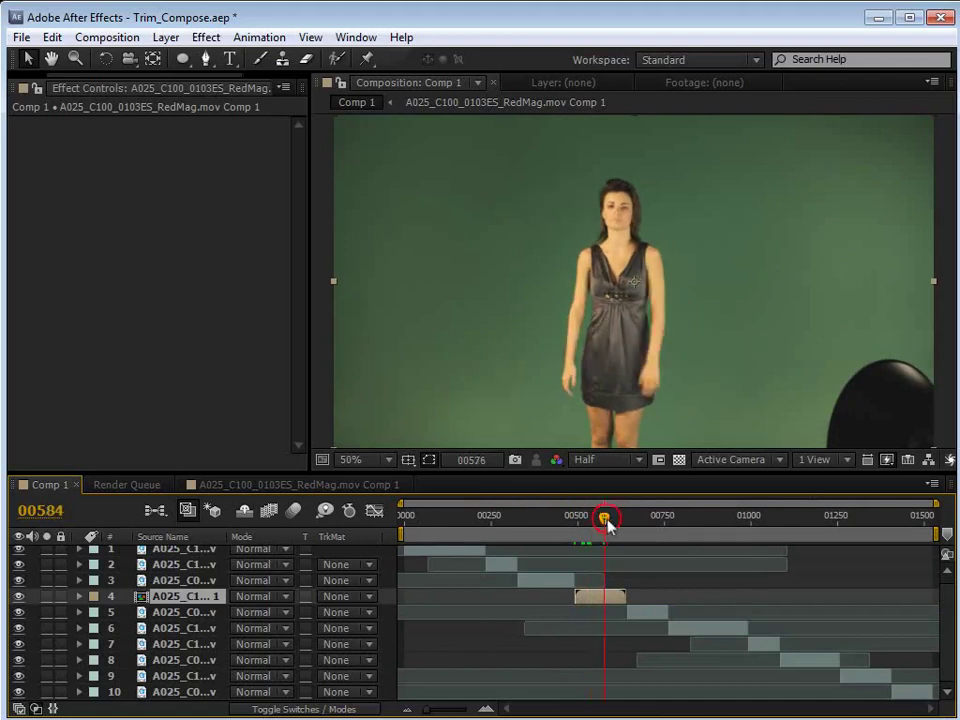
{"action": "left_click_drag", "start_coordinate": [606, 527], "coordinate": [587, 527]}
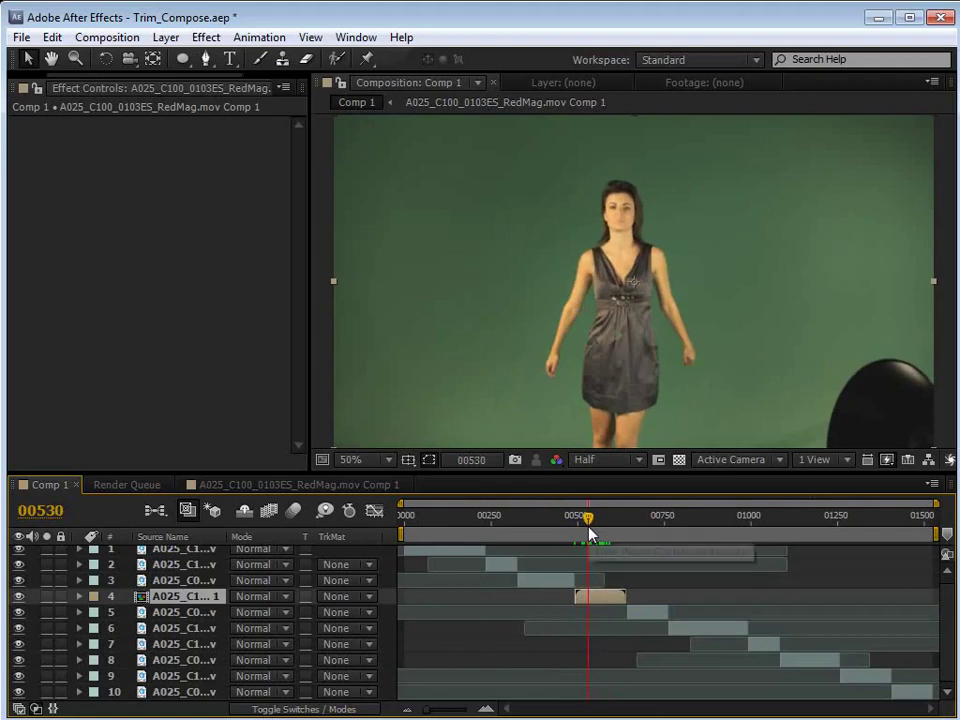
In the precomp, key the grey-dress clip with Keylight (1.2) and place BG beneath it
{"action": "double_click", "coordinate": [588, 604]}
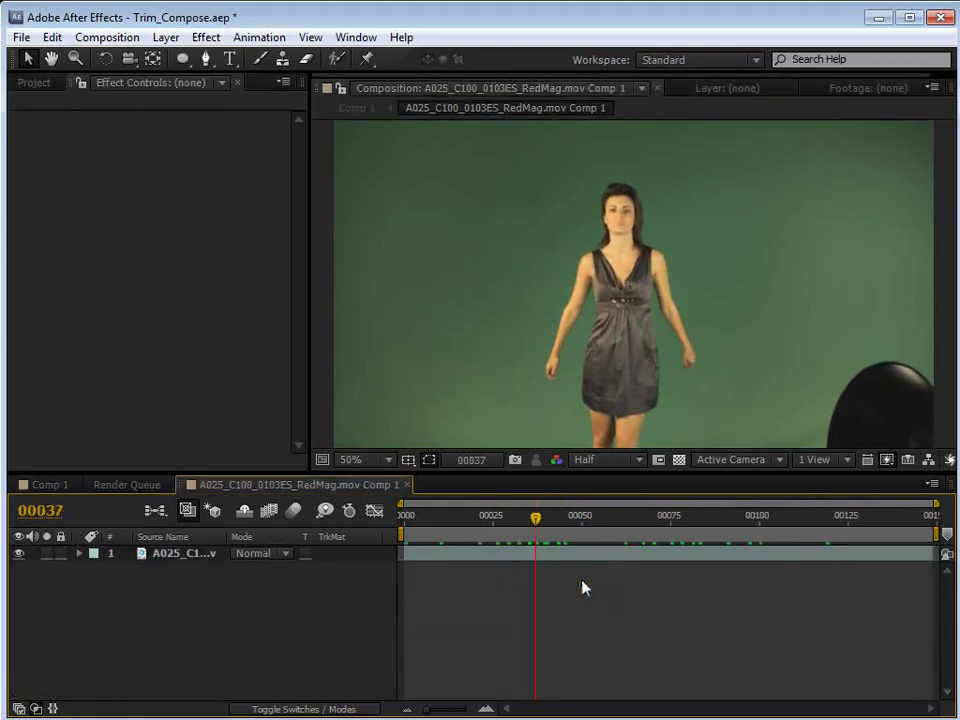
{"action": "left_click", "coordinate": [536, 516]}
{"action": "left_click", "coordinate": [213, 38]}
{"action": "left_click", "coordinate": [245, 82]}
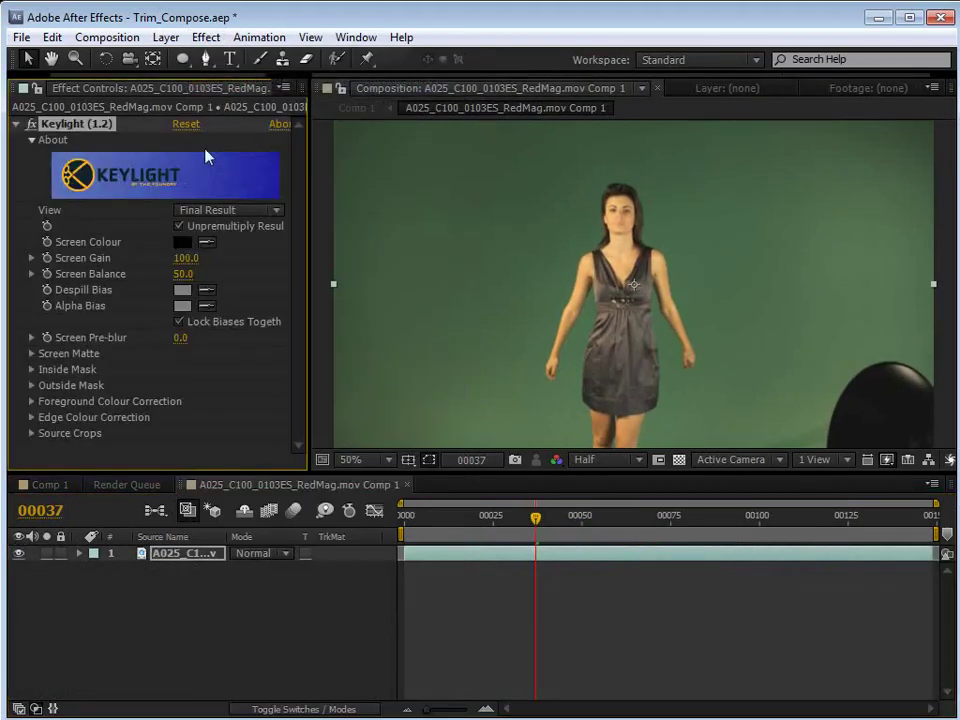
{"action": "left_click", "coordinate": [534, 229]}
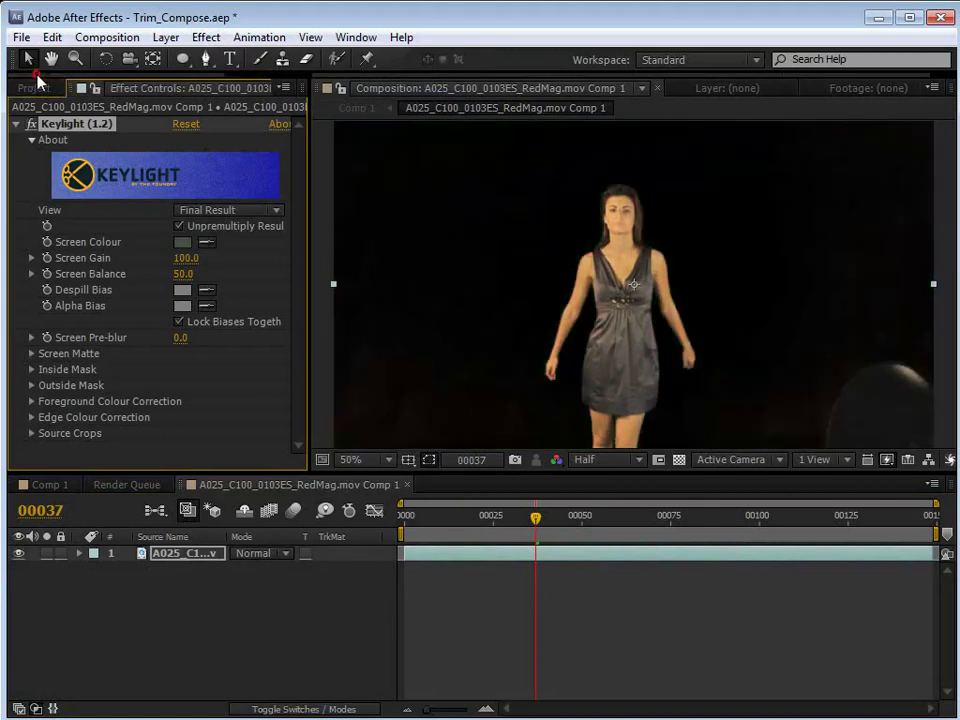
{"action": "left_click", "coordinate": [35, 89]}
{"action": "left_click_drag", "start_coordinate": [50, 371], "coordinate": [86, 682]}
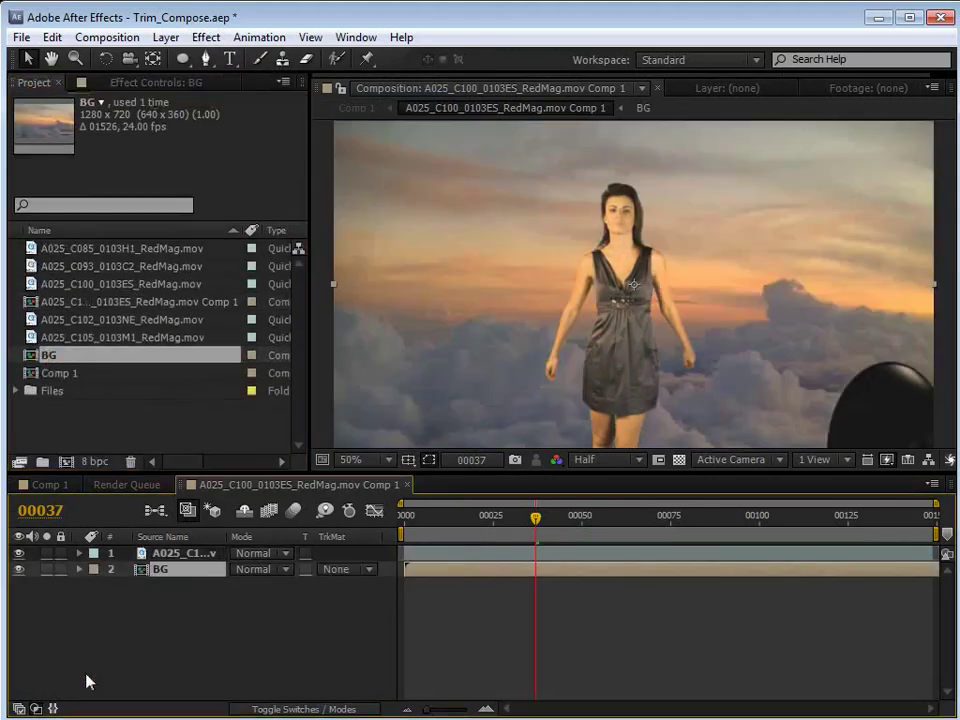
Review the keyed shot in Comp 1 and end the work area at about 00549
{"action": "left_click", "coordinate": [50, 484]}
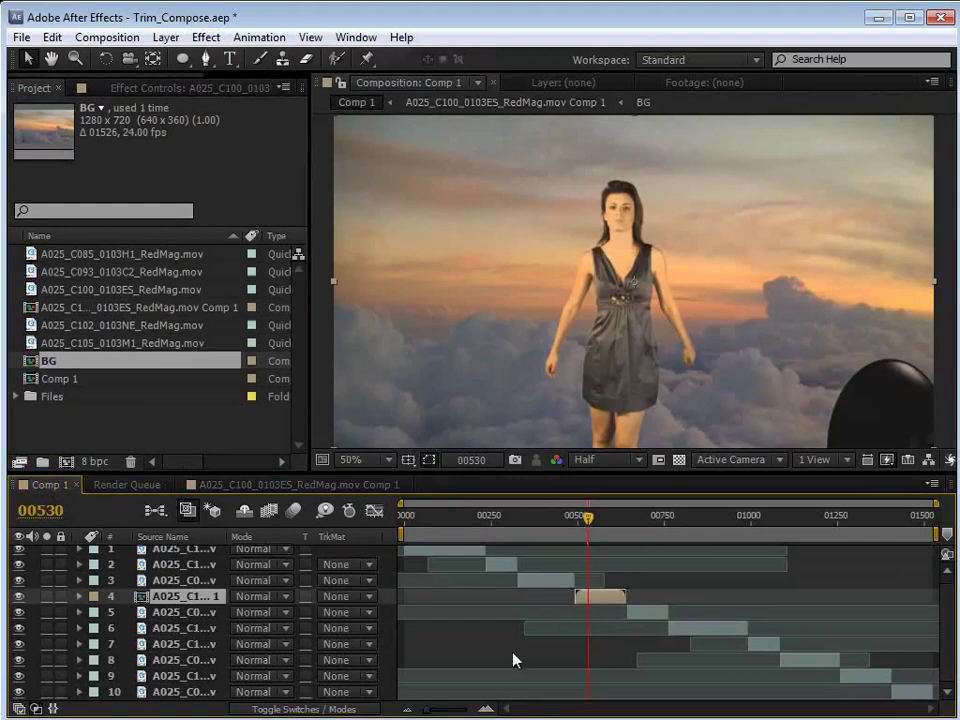
{"action": "mouse_move", "coordinate": [593, 537]}
{"action": "left_mouse_down"}
{"action": "mouse_move", "coordinate": [598, 522]}
{"action": "mouse_move", "coordinate": [626, 519]}
{"action": "mouse_move", "coordinate": [600, 522]}
{"action": "left_mouse_up"}
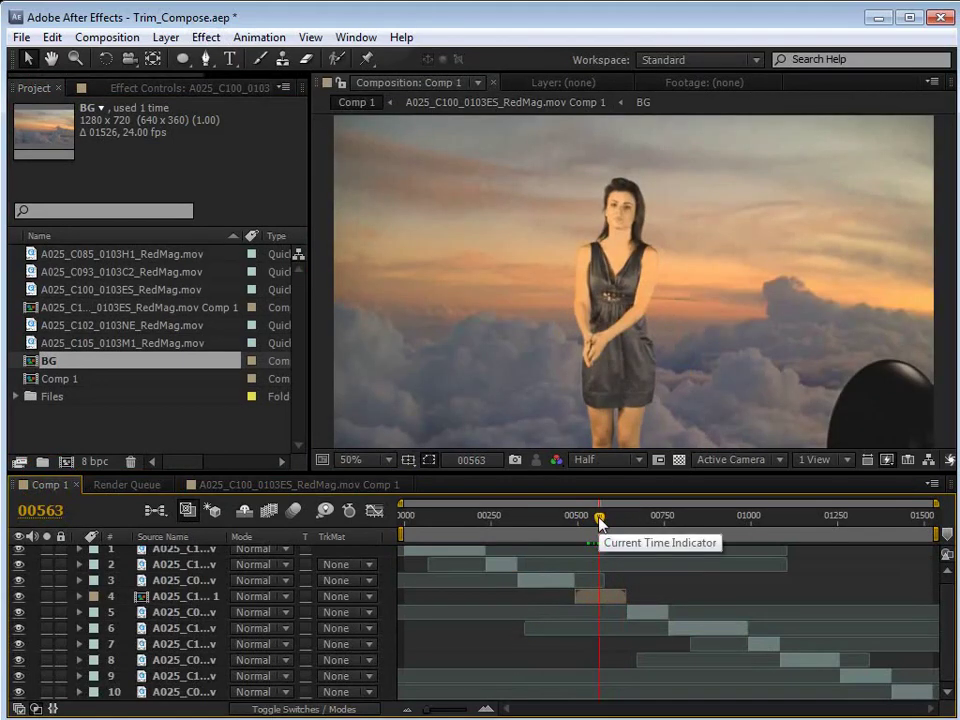
{"action": "key", "text": "="}
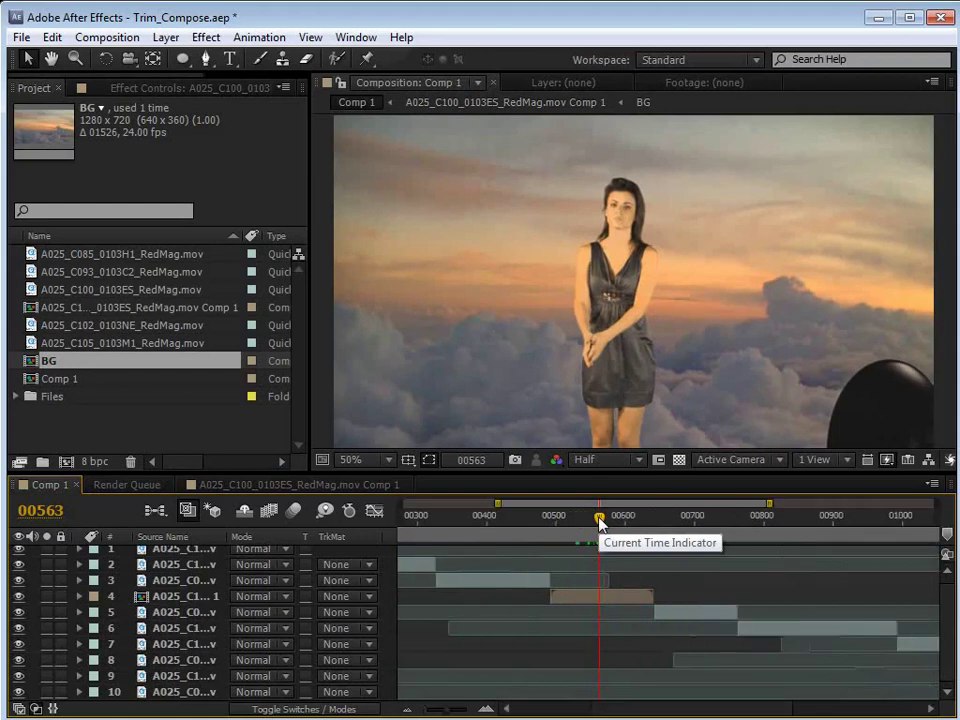
{"action": "left_click_drag", "start_coordinate": [599, 519], "coordinate": [507, 522]}
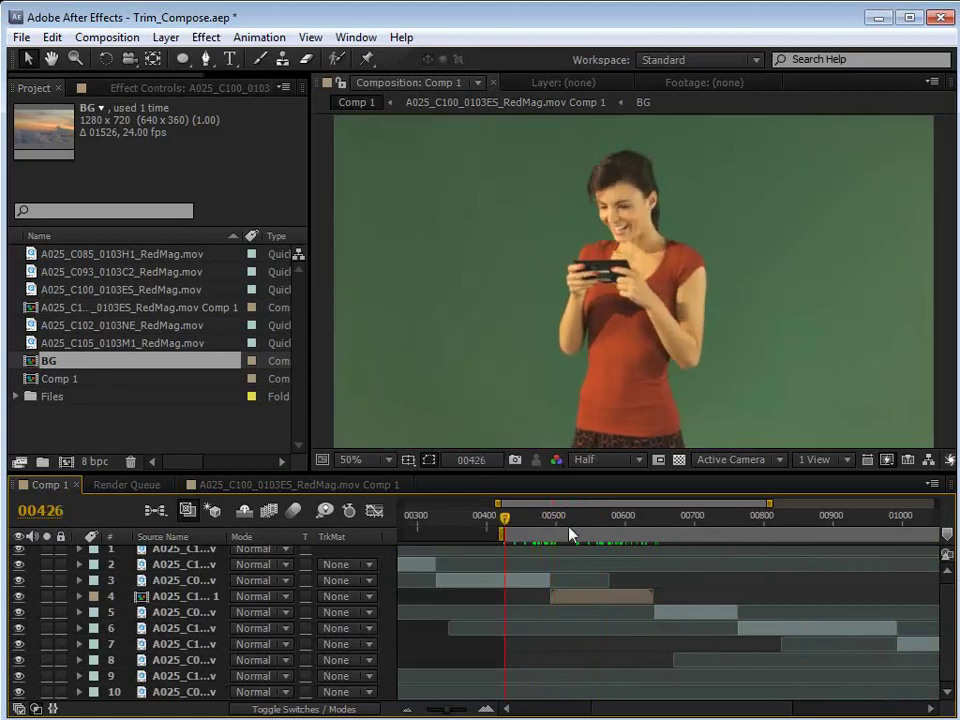
{"action": "left_click_drag", "start_coordinate": [570, 534], "coordinate": [589, 532]}
{"action": "left_click_drag", "start_coordinate": [525, 516], "coordinate": [556, 520]}
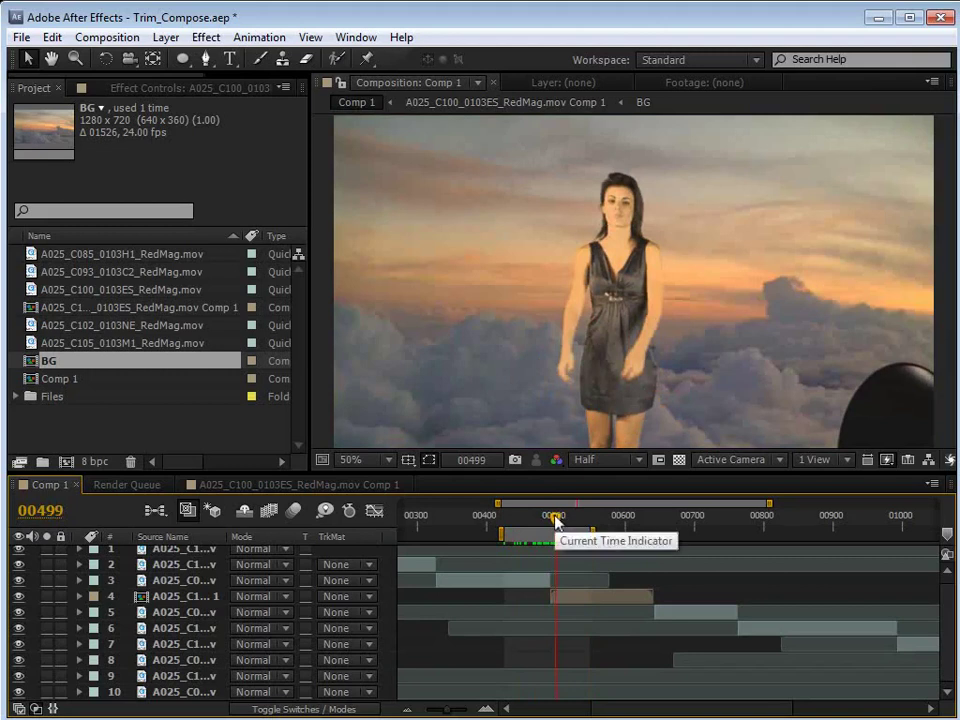
{"action": "key", "text": "minus"}
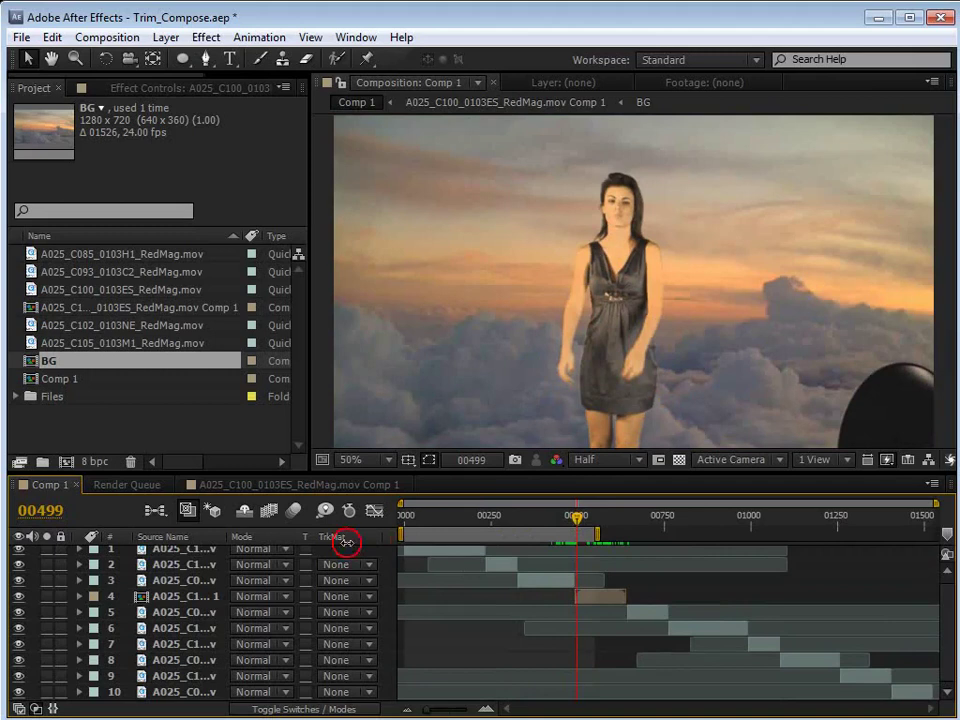
Select layer 4 at frame 00579 and scrub forward to preview the later clips
{"action": "left_click", "coordinate": [602, 537]}
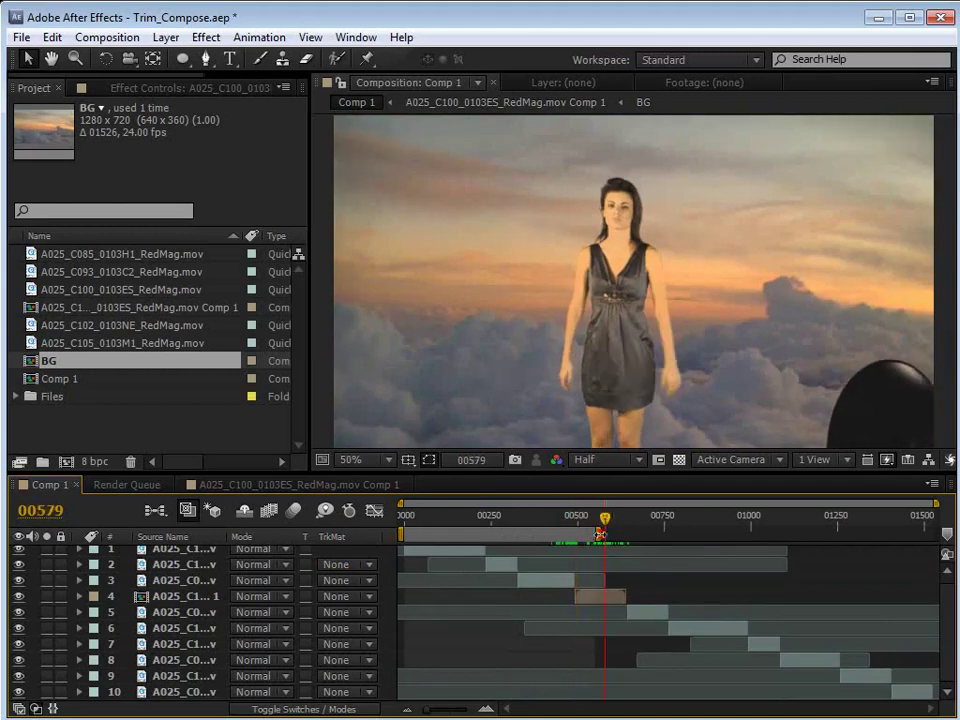
{"action": "left_click", "coordinate": [507, 594]}
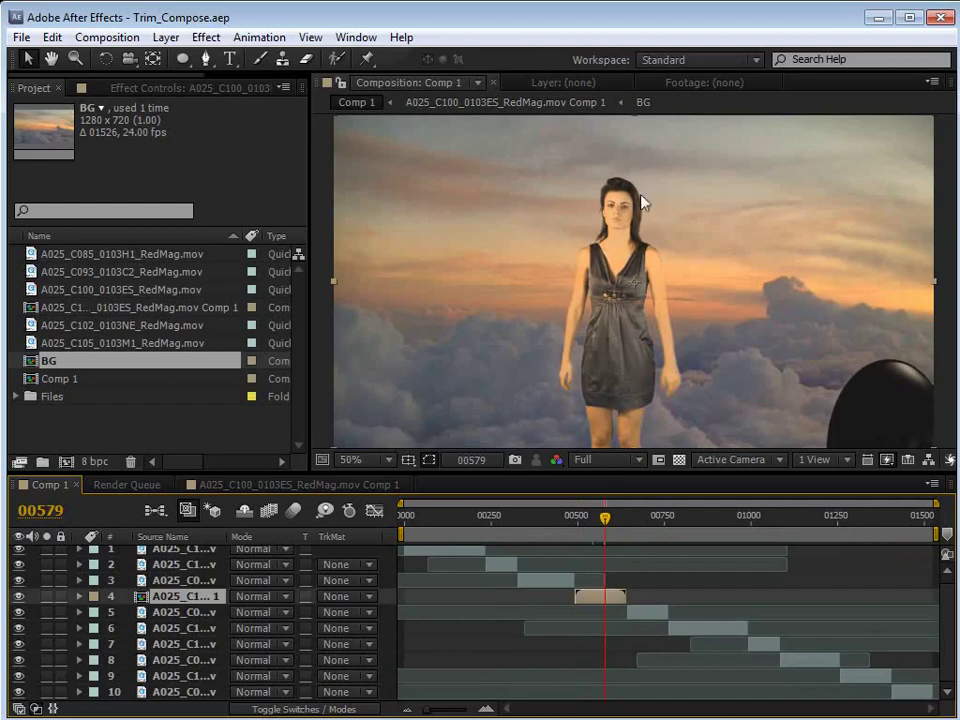
{"action": "scroll", "coordinate": [634, 253], "scroll_direction": "up", "scroll_amount": 4}
{"action": "scroll", "coordinate": [658, 296], "scroll_direction": "down", "scroll_amount": 2}
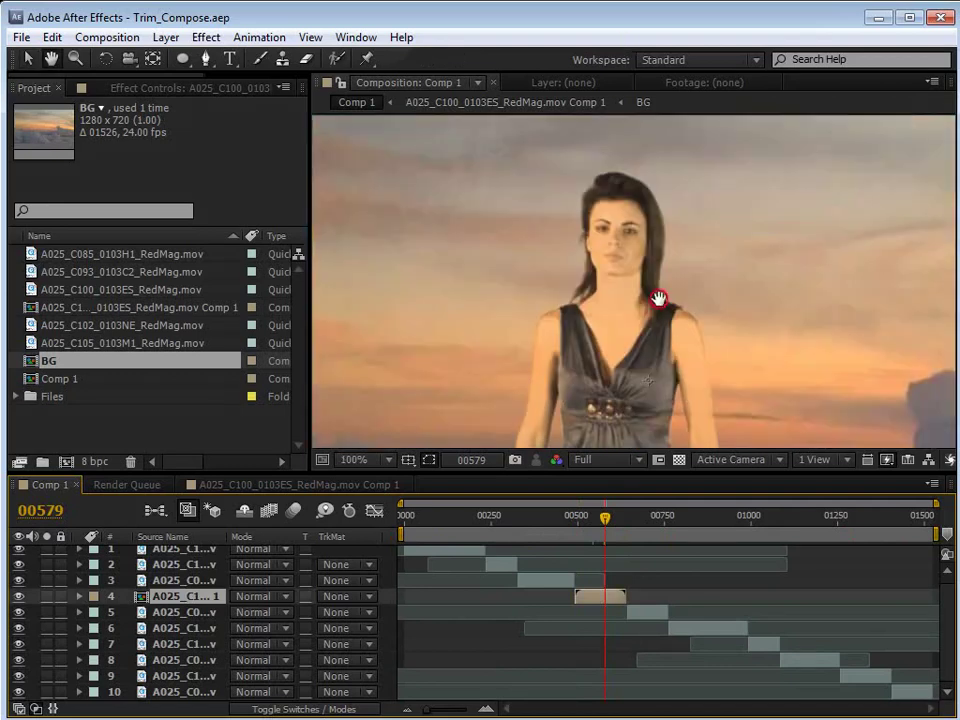
{"action": "scroll", "coordinate": [638, 305], "scroll_direction": "down", "scroll_amount": 1}
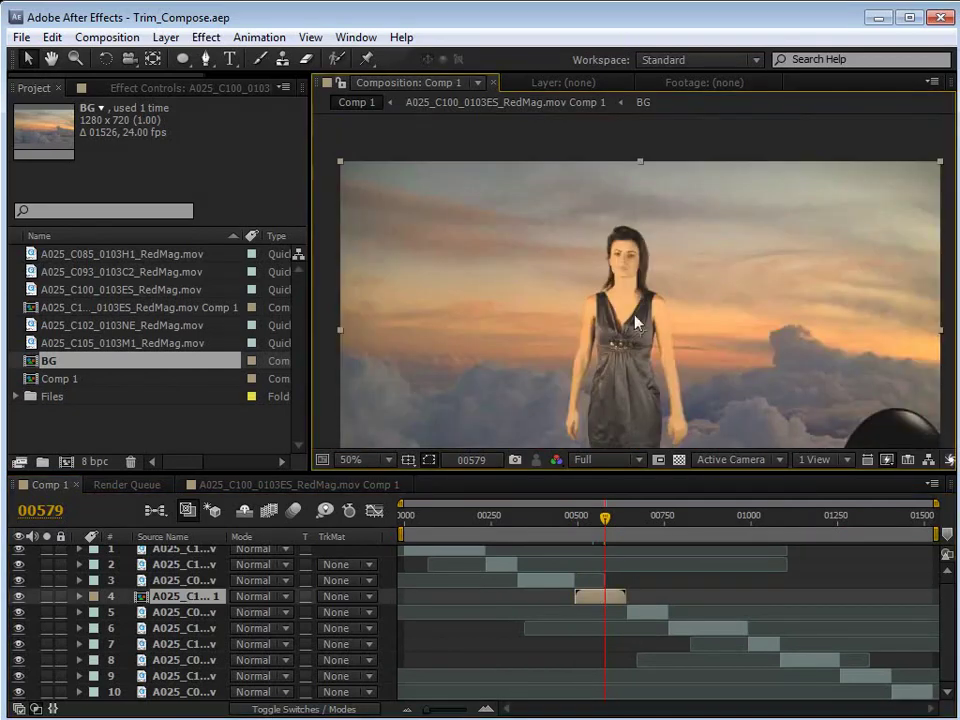
{"action": "left_click", "coordinate": [664, 336]}
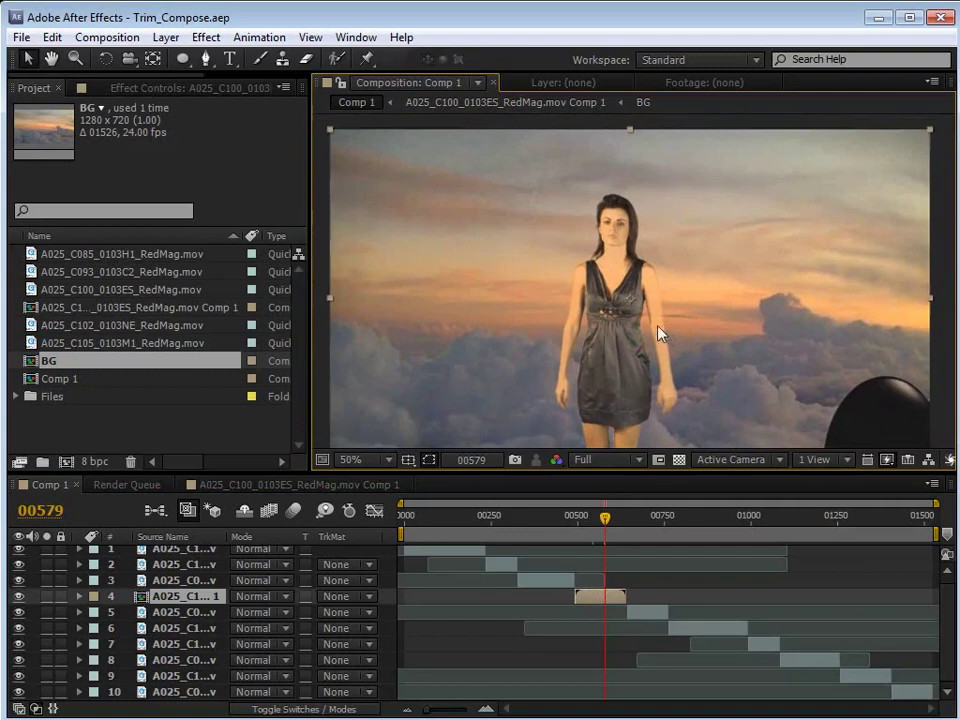
{"action": "left_click_drag", "start_coordinate": [608, 524], "coordinate": [725, 527]}
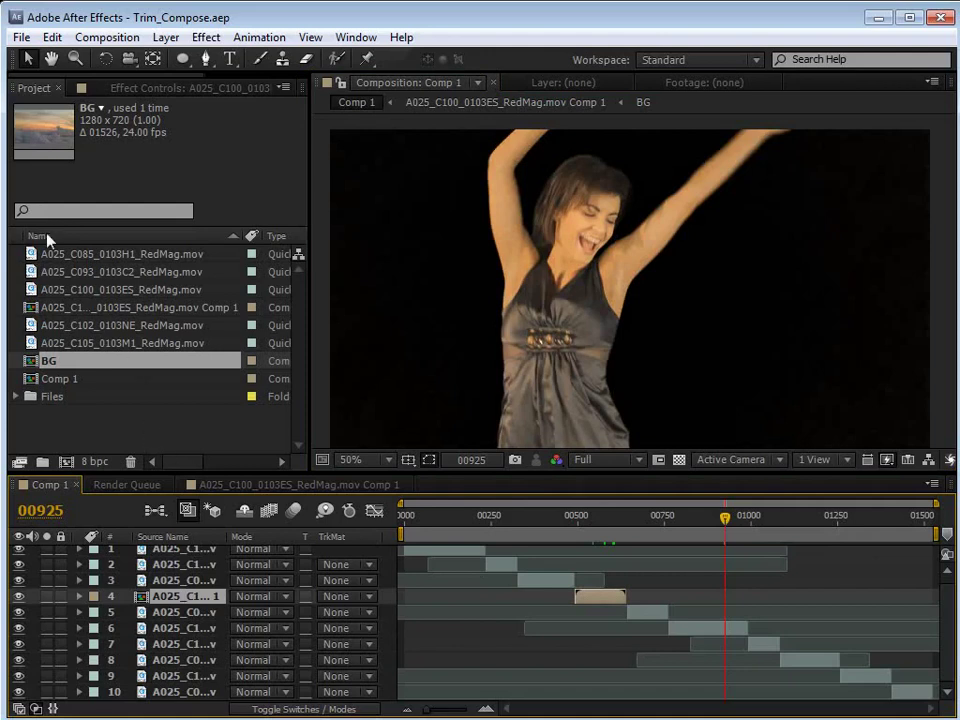
Delete the six clip and precomp items from the Project panel
{"action": "left_click", "coordinate": [92, 253]}
{"action": "left_click", "coordinate": [71, 342], "text": "shift"}
{"action": "key", "text": "Delete"}
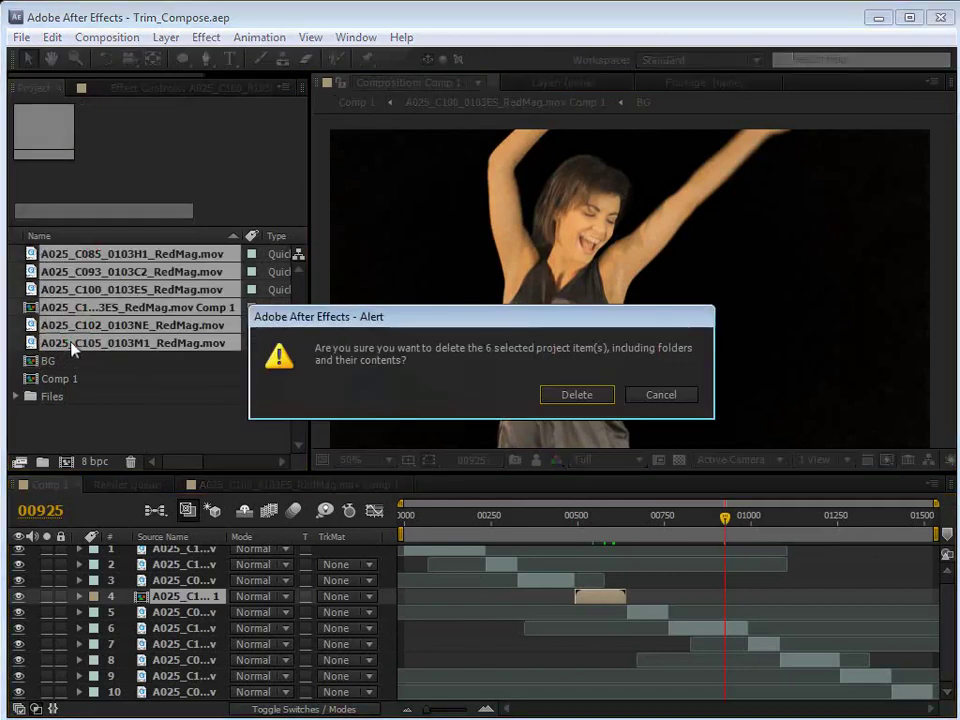
{"action": "left_click", "coordinate": [543, 393]}
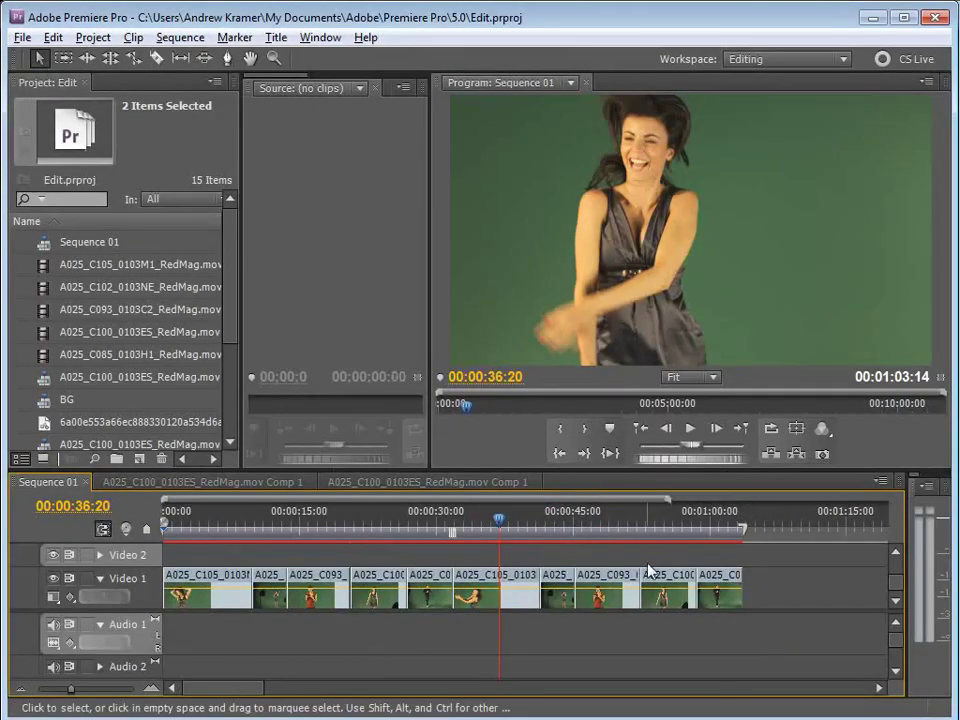
In Premiere Pro, select every clip on the Video 1 track and copy them
{"action": "left_click_drag", "start_coordinate": [786, 563], "coordinate": [168, 593]}
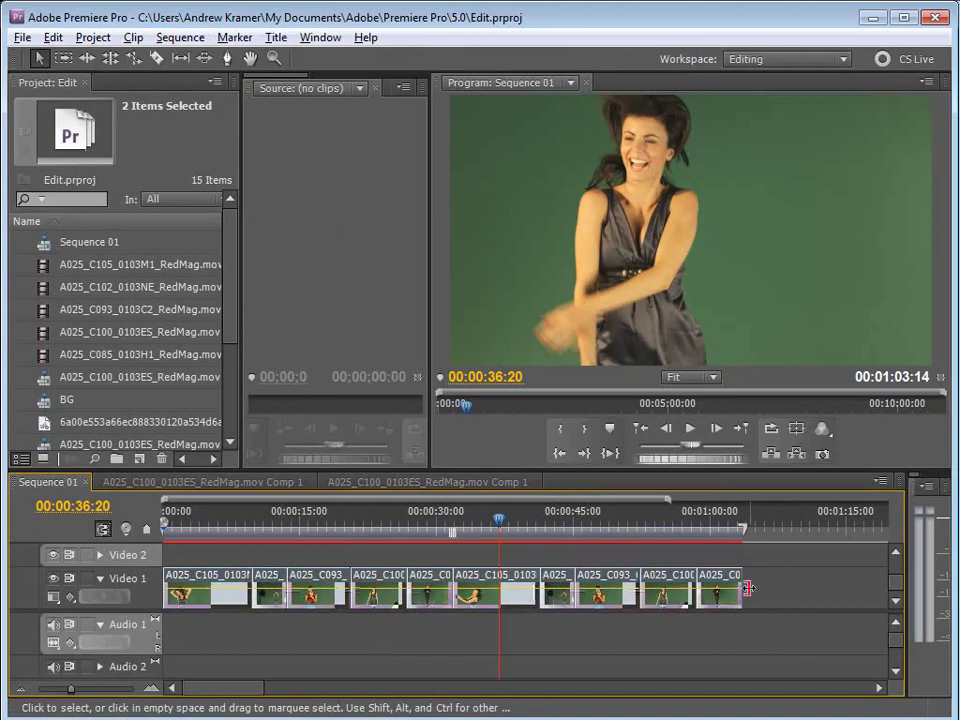
{"action": "left_click", "coordinate": [52, 37]}
{"action": "left_click", "coordinate": [80, 133]}
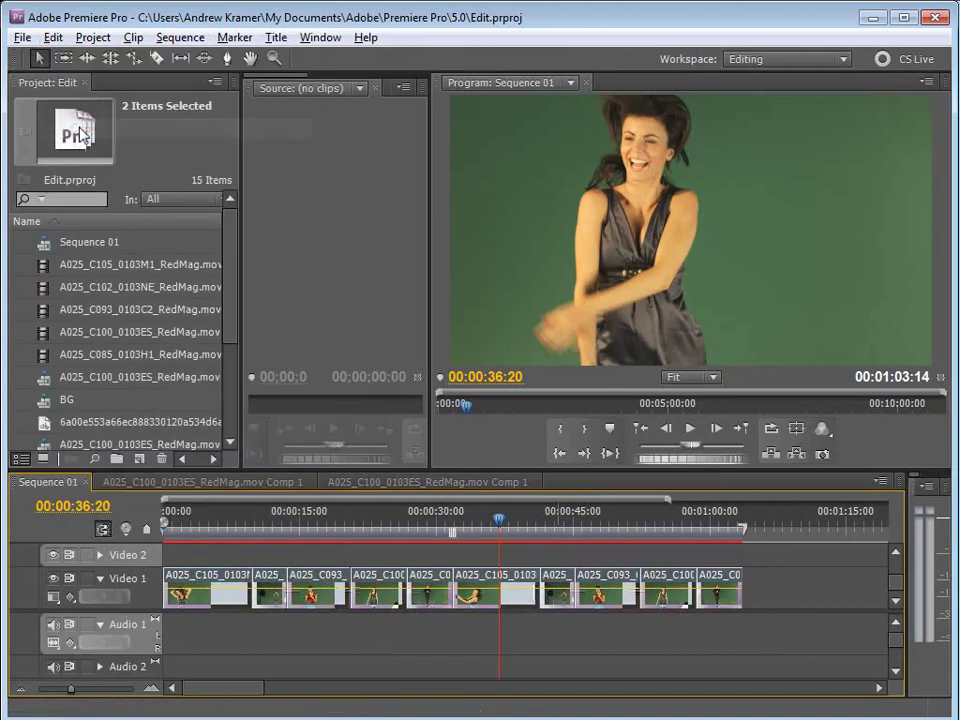
Back in After Effects, paste the copied clips into Comp 1 starting at frame 0
{"action": "key", "text": "alt+Tab"}
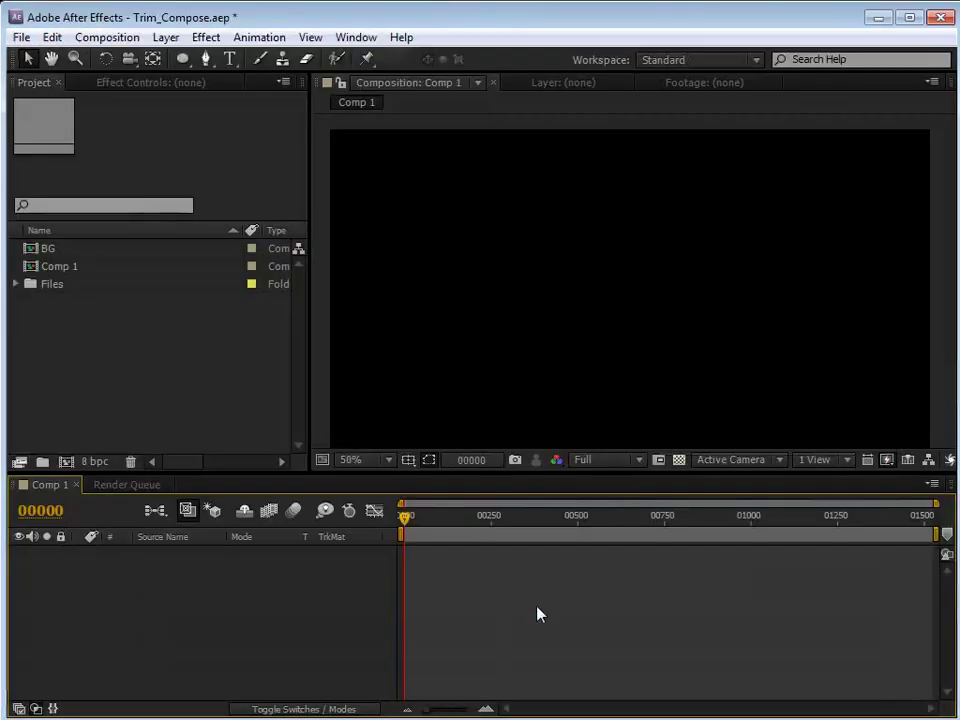
{"action": "mouse_move", "coordinate": [413, 515]}
{"action": "left_mouse_down"}
{"action": "mouse_move", "coordinate": [428, 521]}
{"action": "mouse_move", "coordinate": [403, 515]}
{"action": "left_mouse_up"}
{"action": "left_click", "coordinate": [52, 38]}
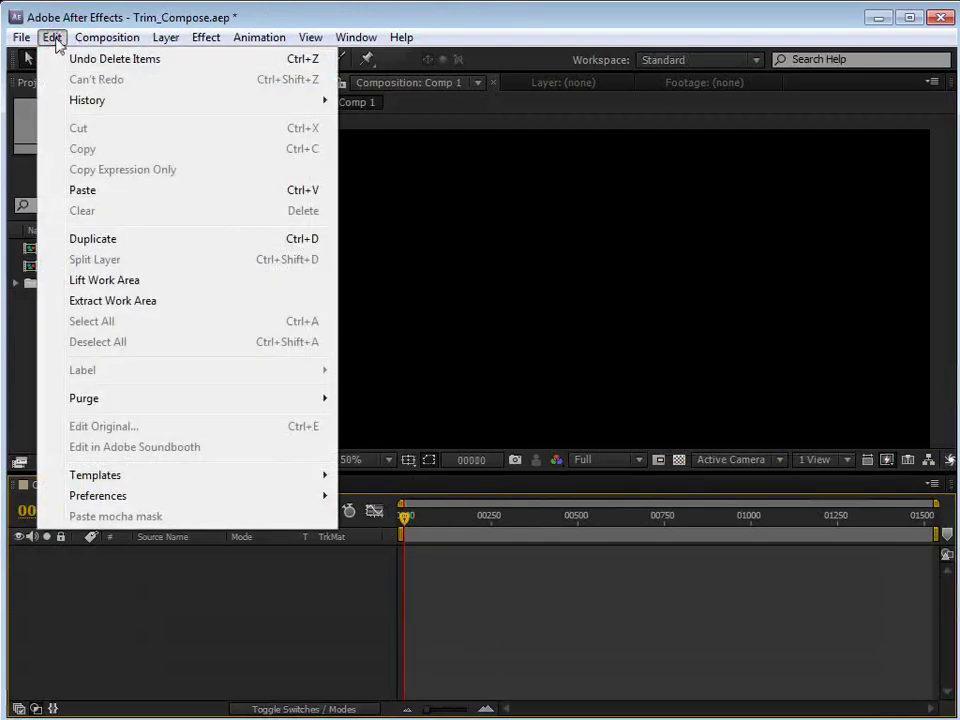
{"action": "left_click", "coordinate": [100, 191]}
{"action": "left_click", "coordinate": [443, 643]}
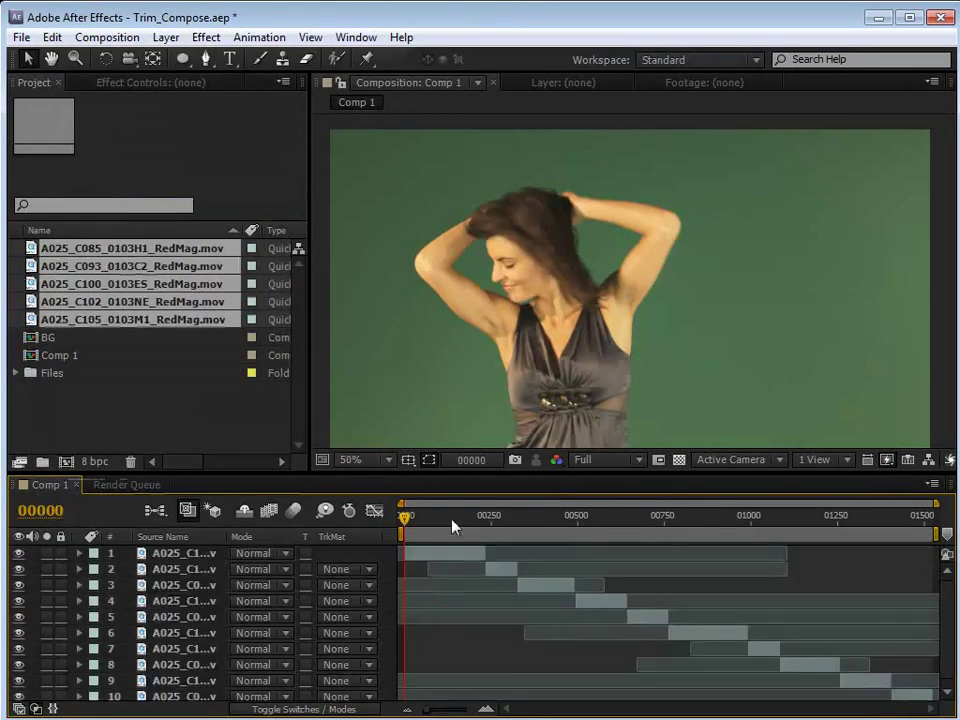
{"action": "left_click_drag", "start_coordinate": [444, 527], "coordinate": [475, 534]}
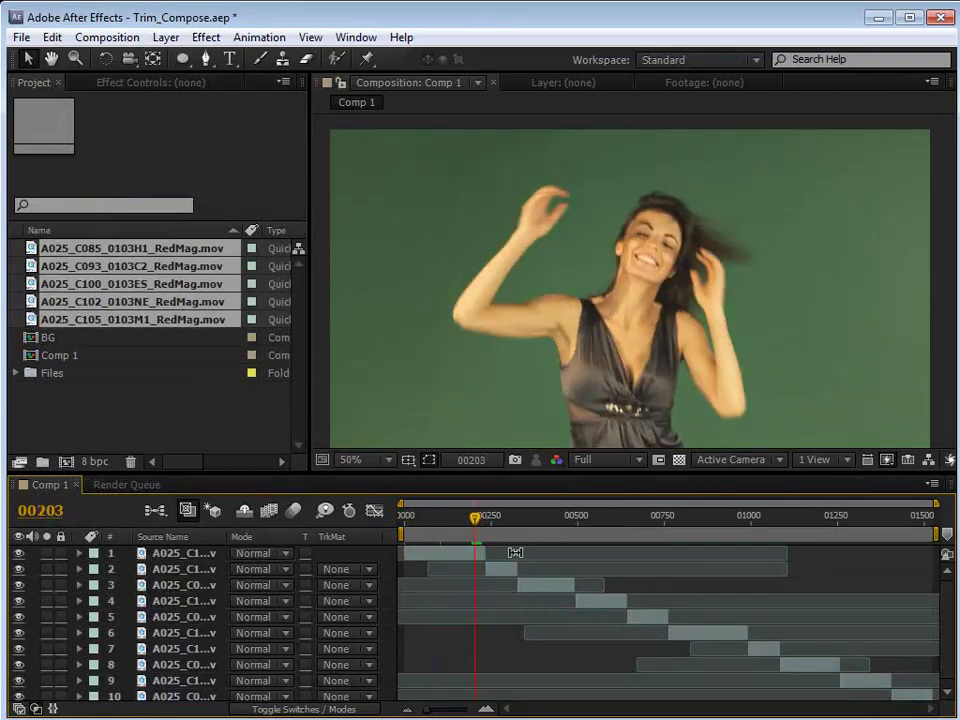
Select layer 1 and zoom the timeline in around frame 00229
{"action": "left_click", "coordinate": [444, 556]}
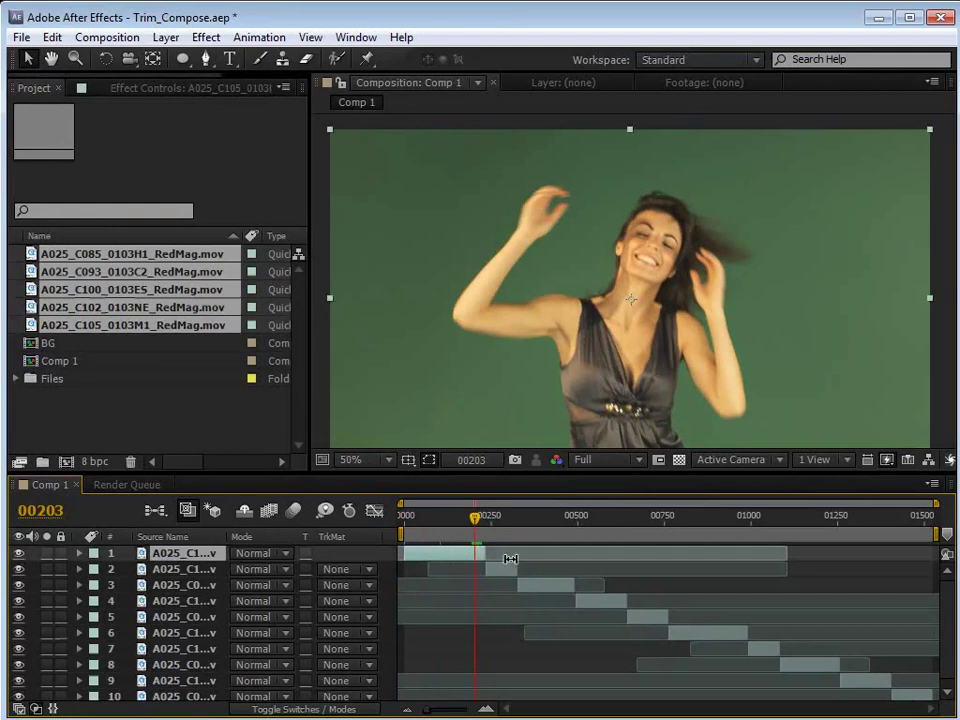
{"action": "key", "text": "equal"}
{"action": "left_click", "coordinate": [493, 528]}
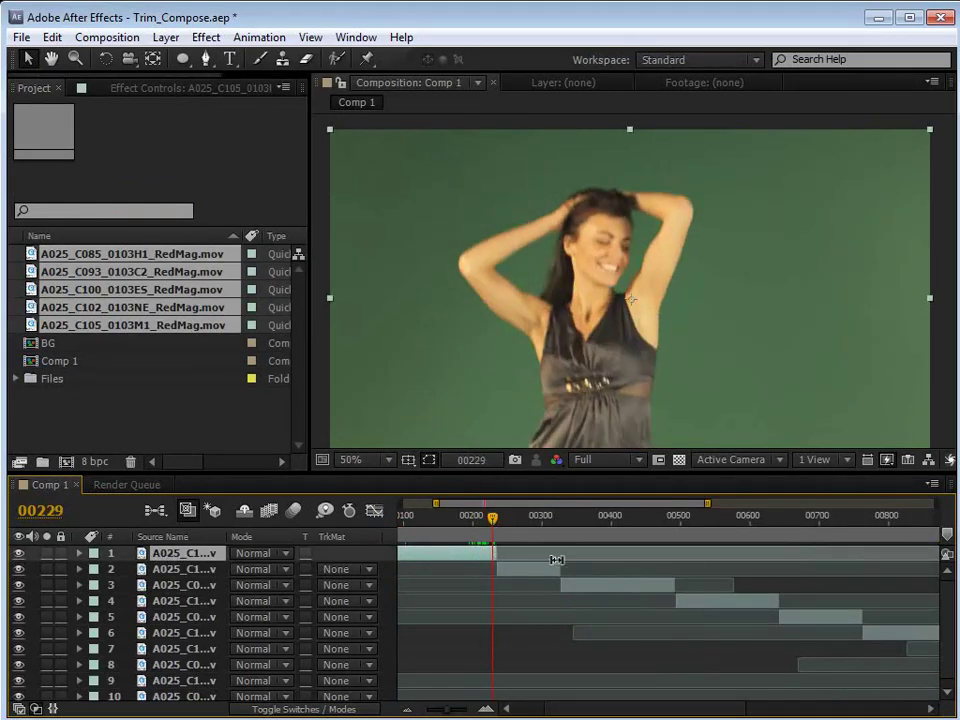
{"action": "key", "text": "equal"}
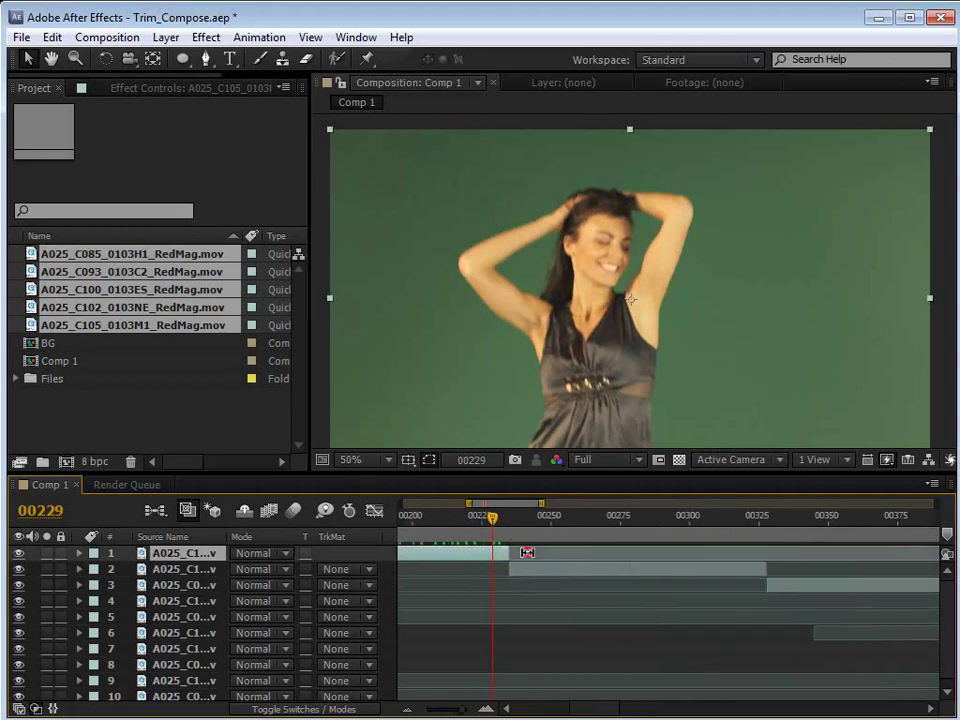
Scrub layer 1's full source clip in the Layer panel, then zoom the timeline back out to frame 00152
{"action": "double_click", "coordinate": [449, 555]}
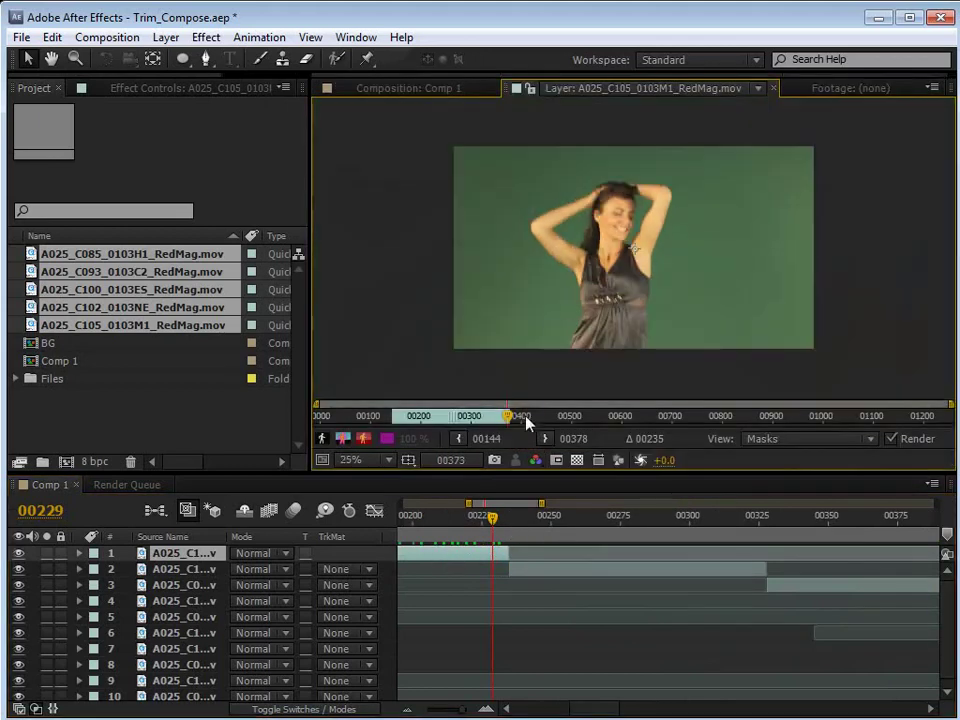
{"action": "left_click_drag", "start_coordinate": [507, 418], "coordinate": [622, 418]}
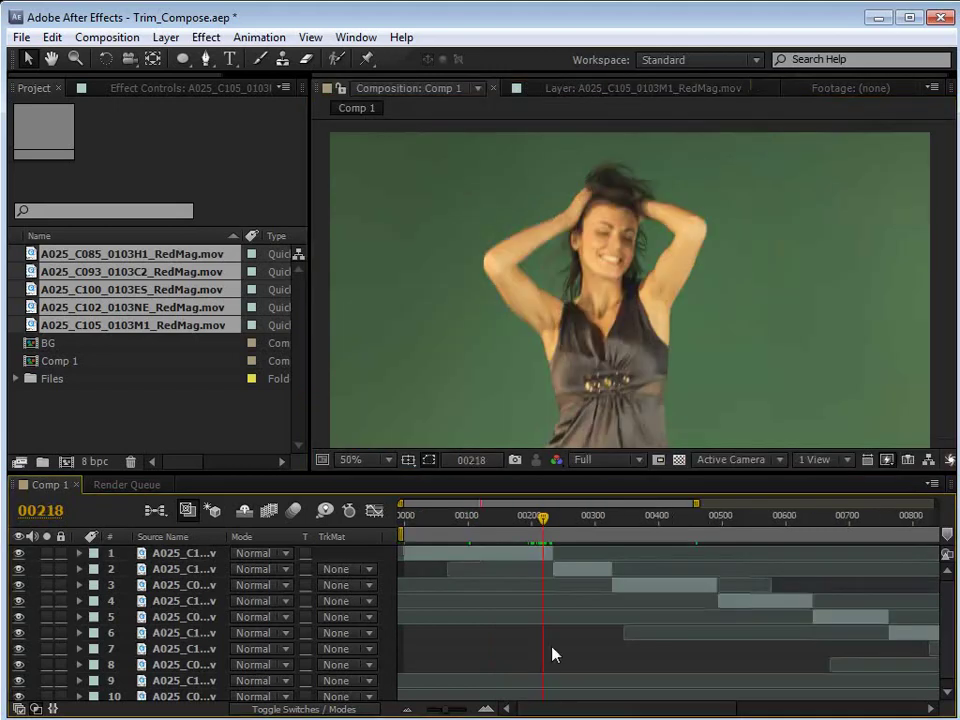
{"action": "key", "text": "minus"}
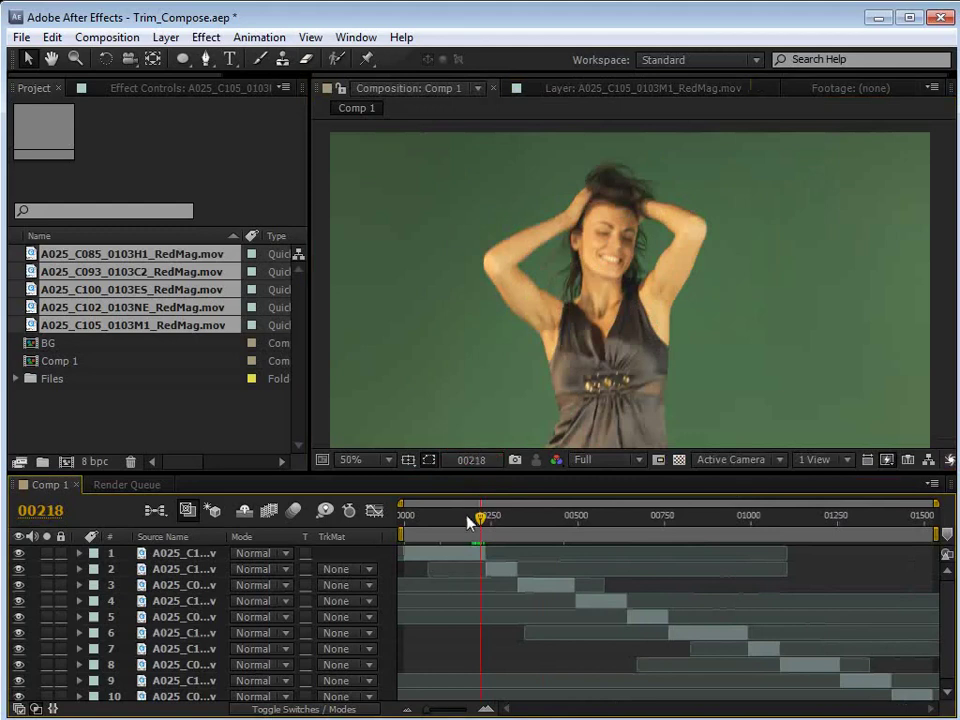
{"action": "left_click_drag", "start_coordinate": [467, 516], "coordinate": [457, 516]}
Select all ten layers in Comp 1 with Ctrl+A
{"action": "left_click", "coordinate": [440, 553]}
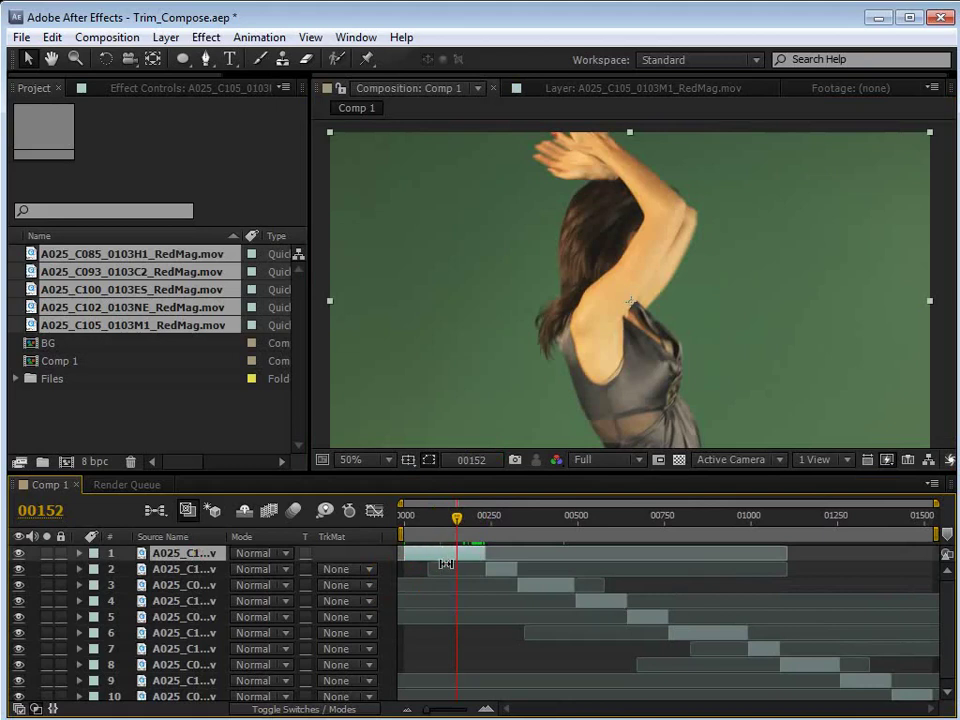
{"action": "scroll", "coordinate": [708, 617], "scroll_direction": "down", "scroll_amount": 1}
{"action": "key", "text": "ctrl+a"}
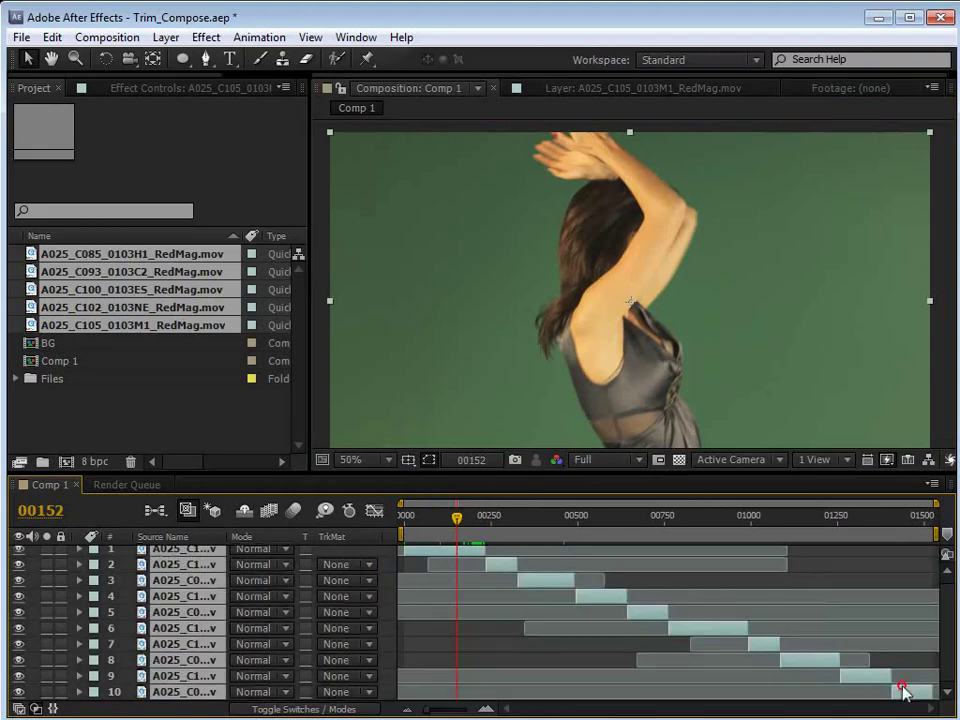
{"action": "left_click", "coordinate": [29, 42]}
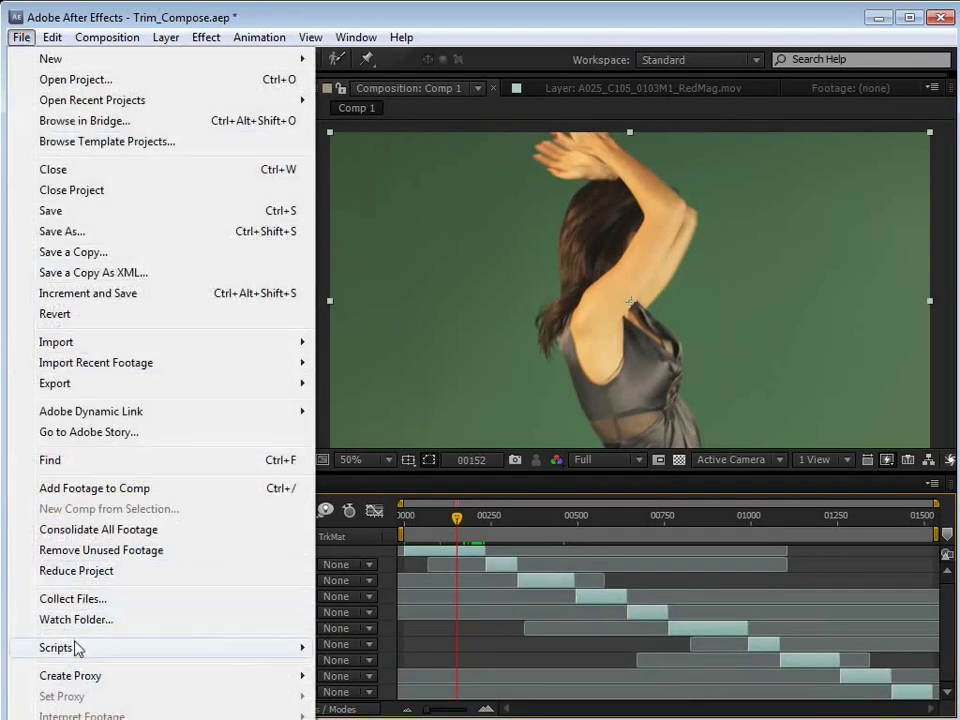
Run the Trim_Compose.jsx script from the SCRIPTS folder via Run Script File
{"action": "mouse_move", "coordinate": [88, 650]}
{"action": "left_click", "coordinate": [402, 648]}
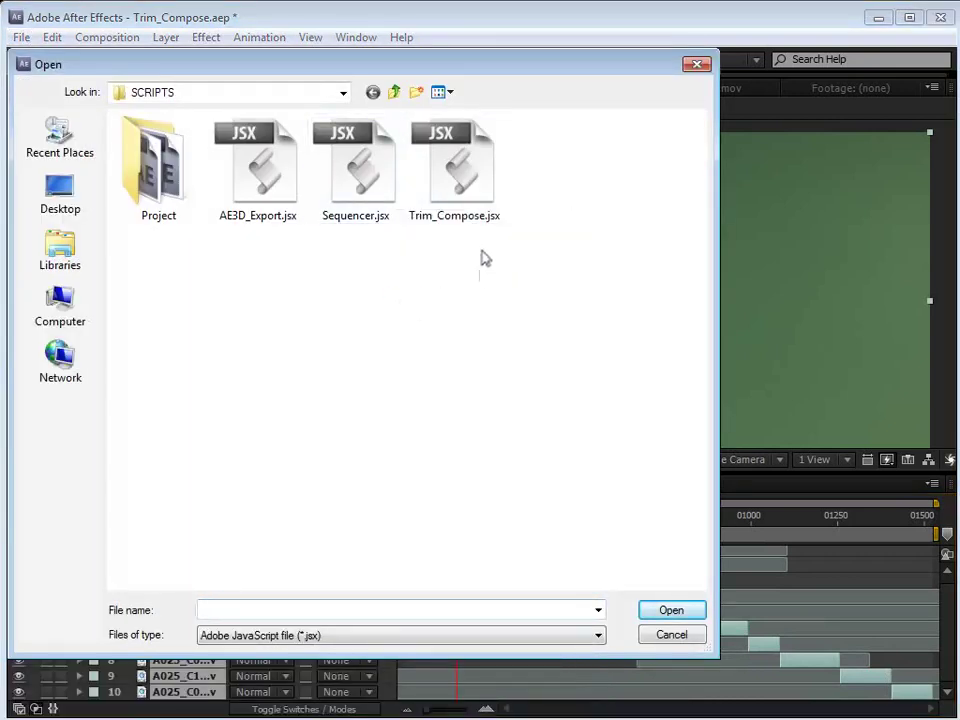
{"action": "left_click", "coordinate": [446, 150]}
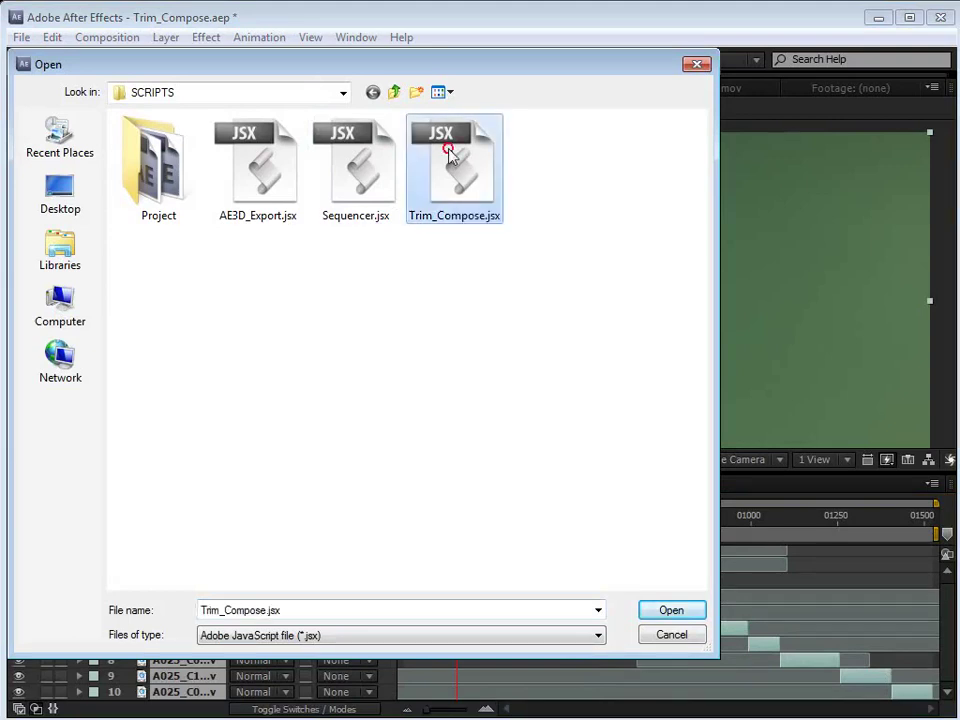
{"action": "left_click", "coordinate": [671, 610]}
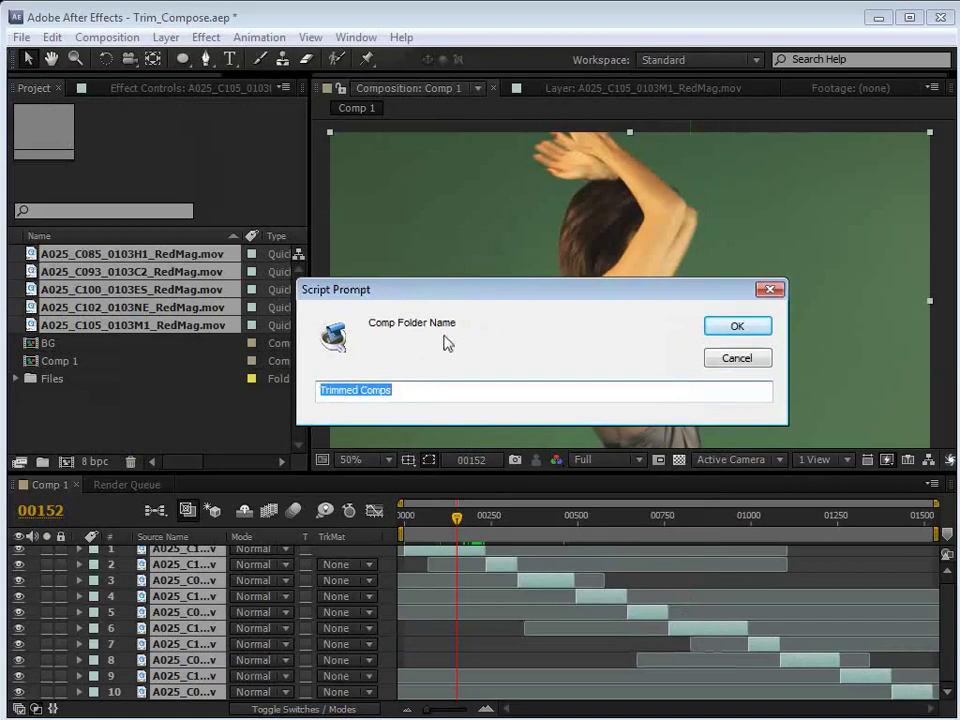
Accept 'Trimmed Comps' as the folder name and run the trim with 0 frames of handles
{"action": "left_click", "coordinate": [424, 388]}
{"action": "double_click", "coordinate": [424, 389]}
{"action": "left_click", "coordinate": [420, 388]}
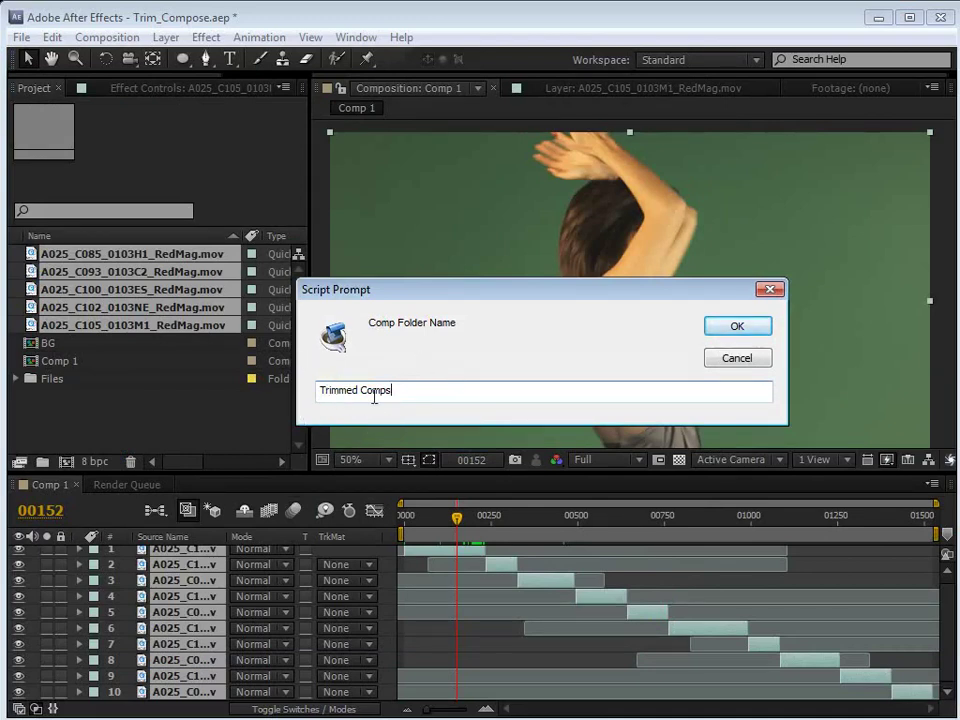
{"action": "left_click", "coordinate": [735, 327]}
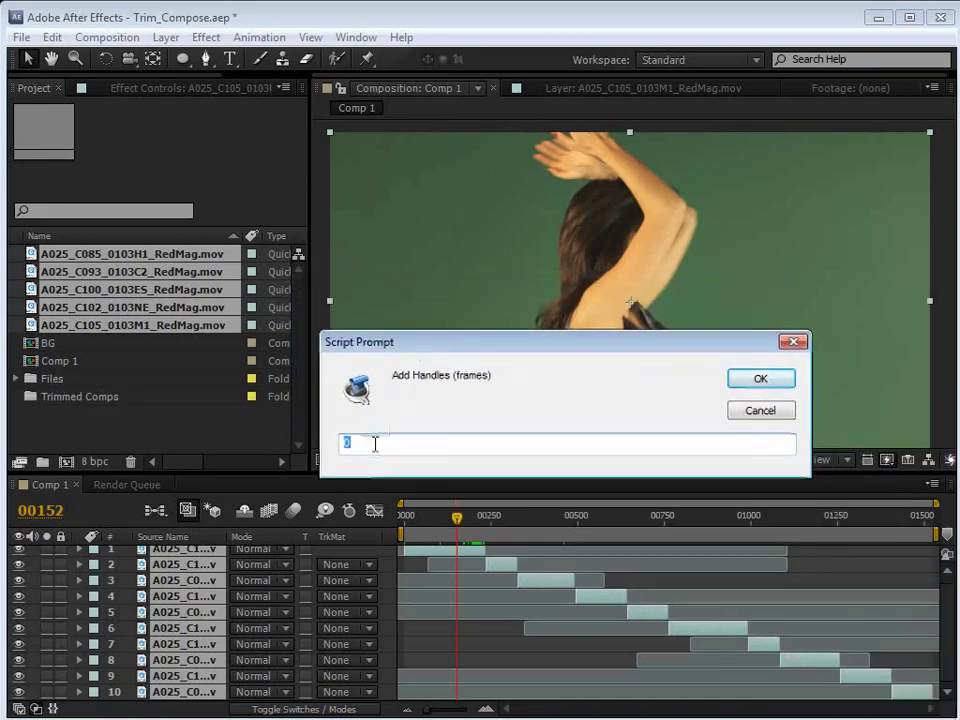
{"action": "left_click", "coordinate": [362, 443]}
{"action": "left_click", "coordinate": [358, 442]}
{"action": "double_click", "coordinate": [358, 442]}
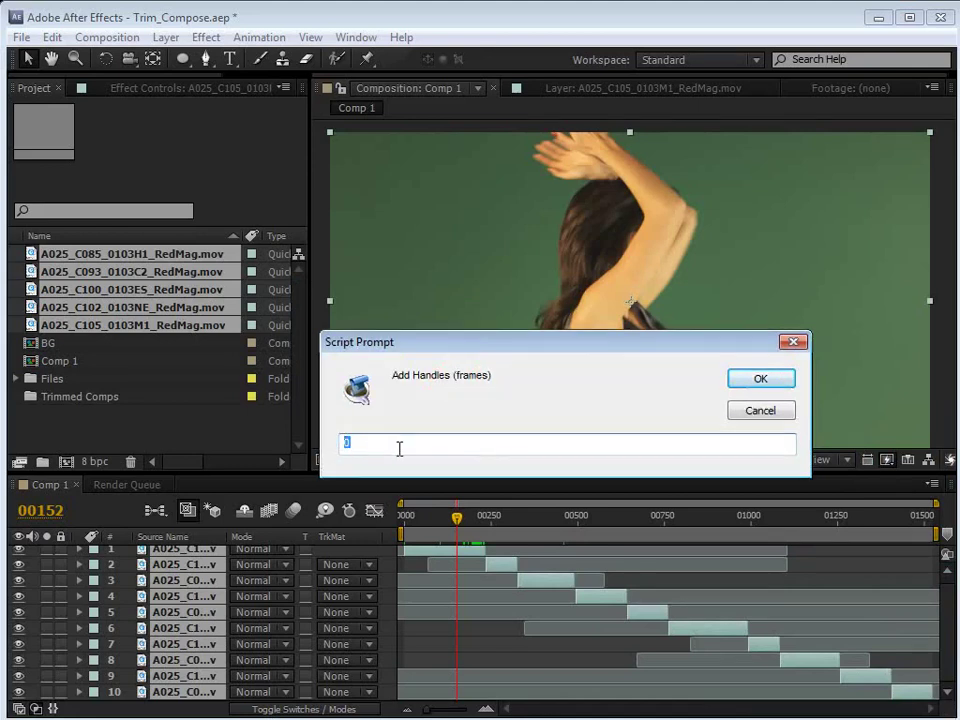
{"action": "left_click", "coordinate": [764, 379]}
Jump to layer 2's in-point, zoom the timeline in, and scrub across its trimmed cut
{"action": "left_click", "coordinate": [495, 643]}
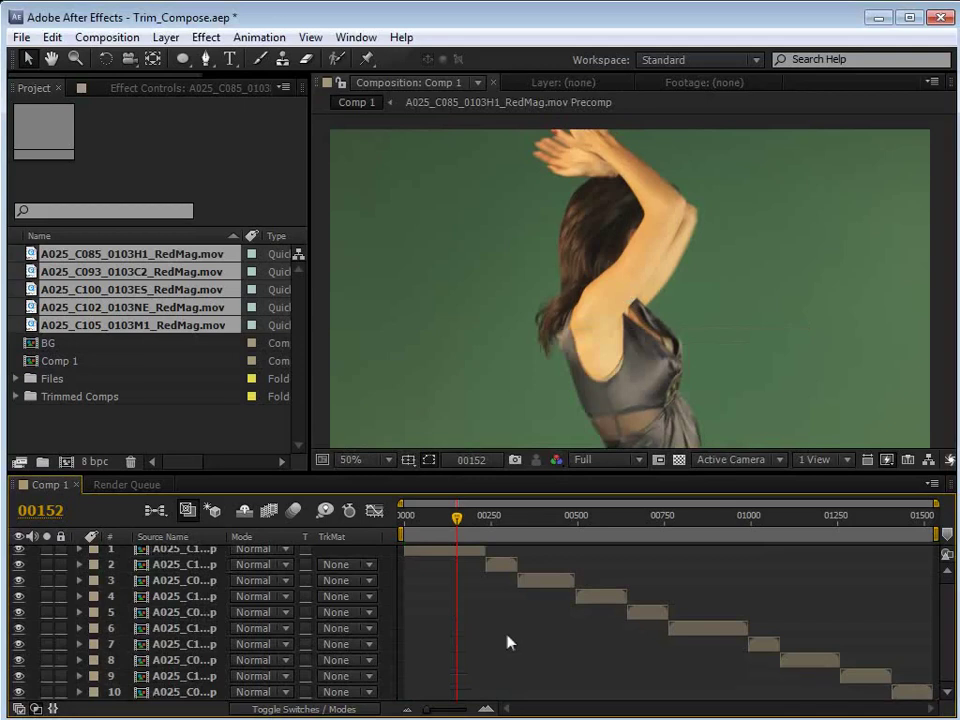
{"action": "left_click", "coordinate": [490, 565]}
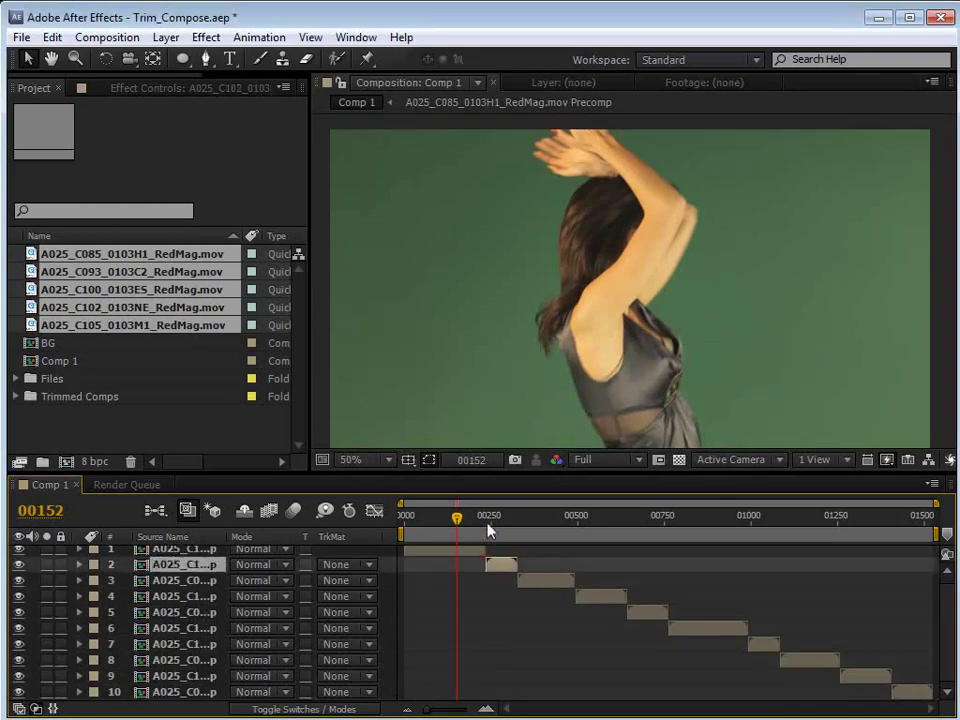
{"action": "key", "text": "i"}
{"action": "key", "text": "equal"}
{"action": "key", "text": "equal"}
{"action": "key", "text": "equal"}
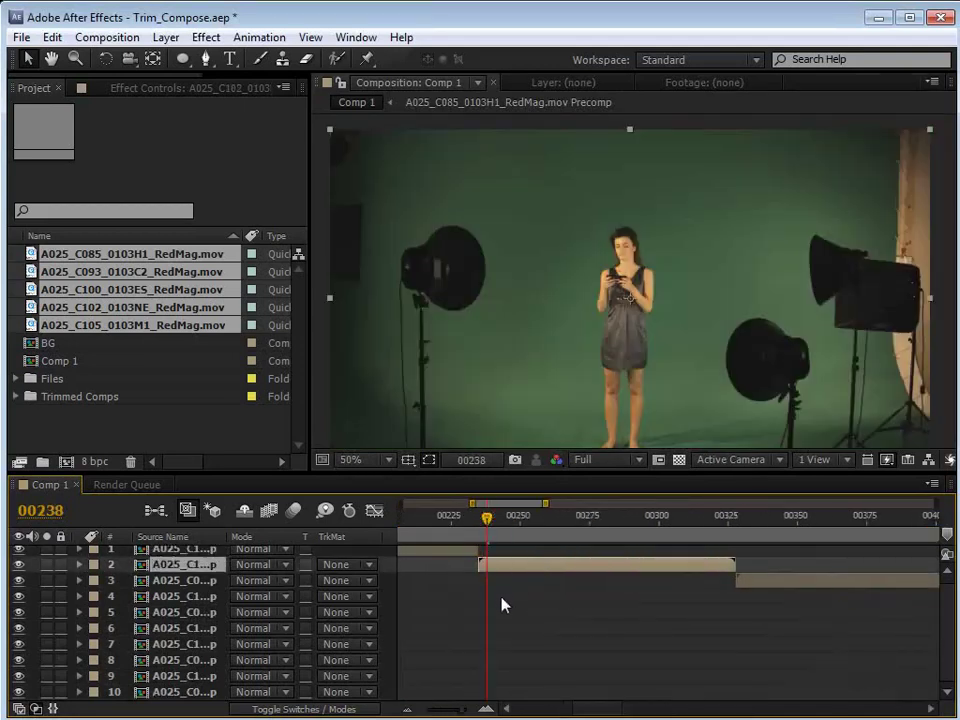
{"action": "left_click_drag", "start_coordinate": [487, 519], "coordinate": [570, 561]}
{"action": "left_click", "coordinate": [563, 602]}
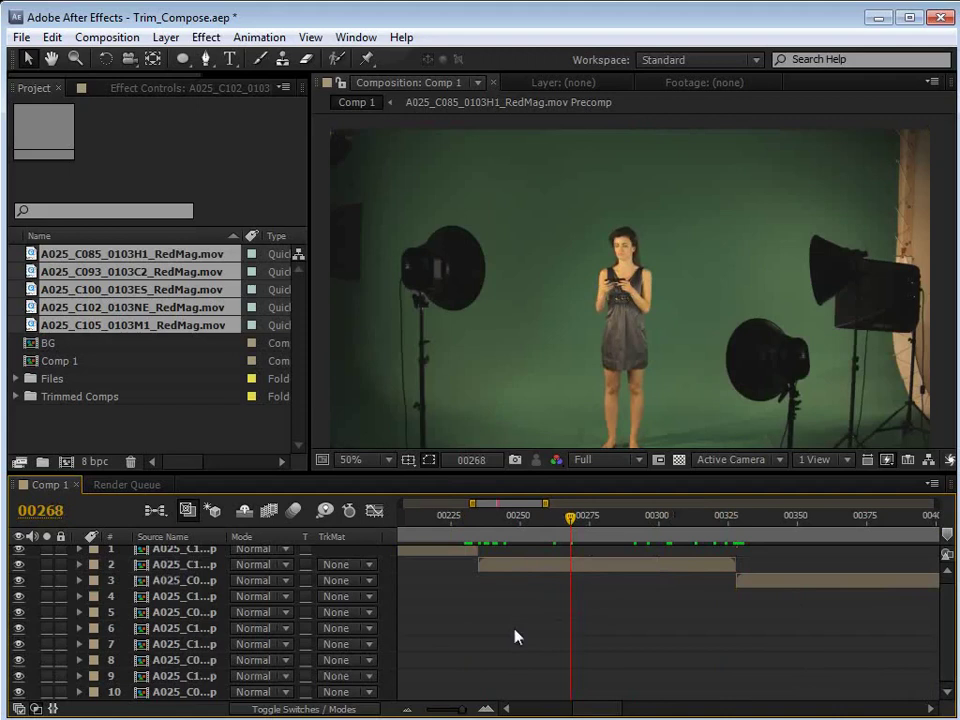
Open layer 2's precomp, scrub through its clip, and close that timeline
{"action": "double_click", "coordinate": [506, 568]}
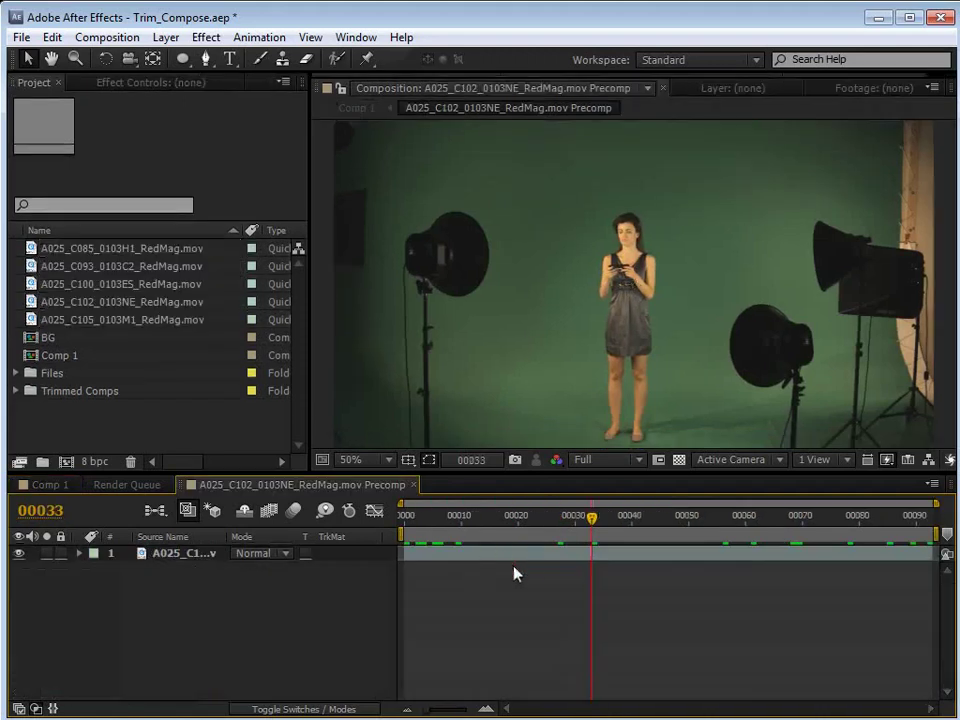
{"action": "left_click", "coordinate": [420, 556]}
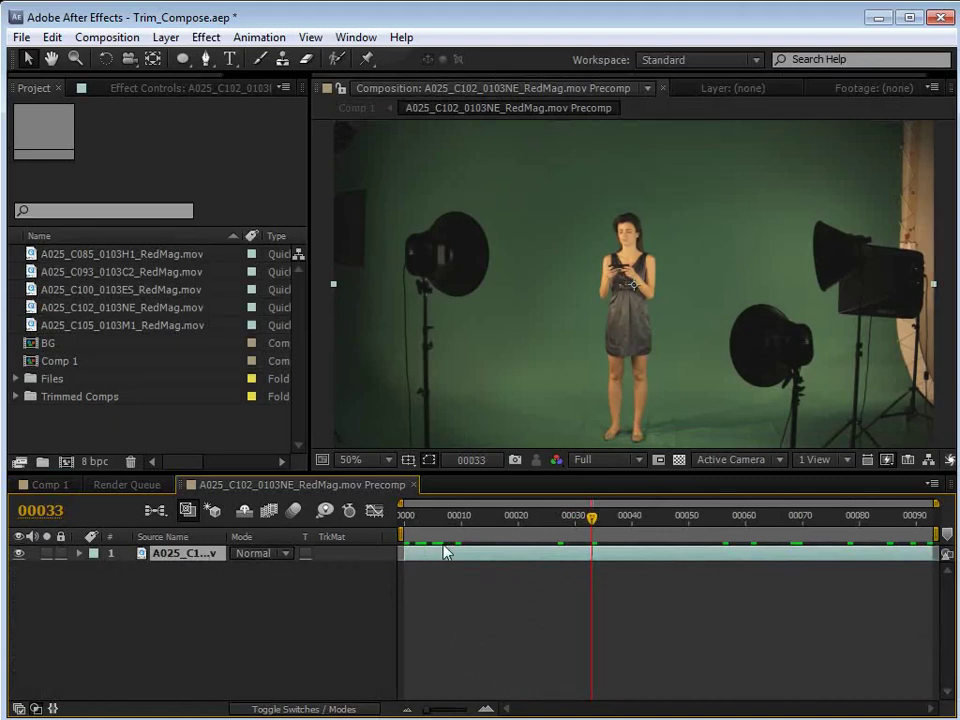
{"action": "left_click", "coordinate": [544, 591]}
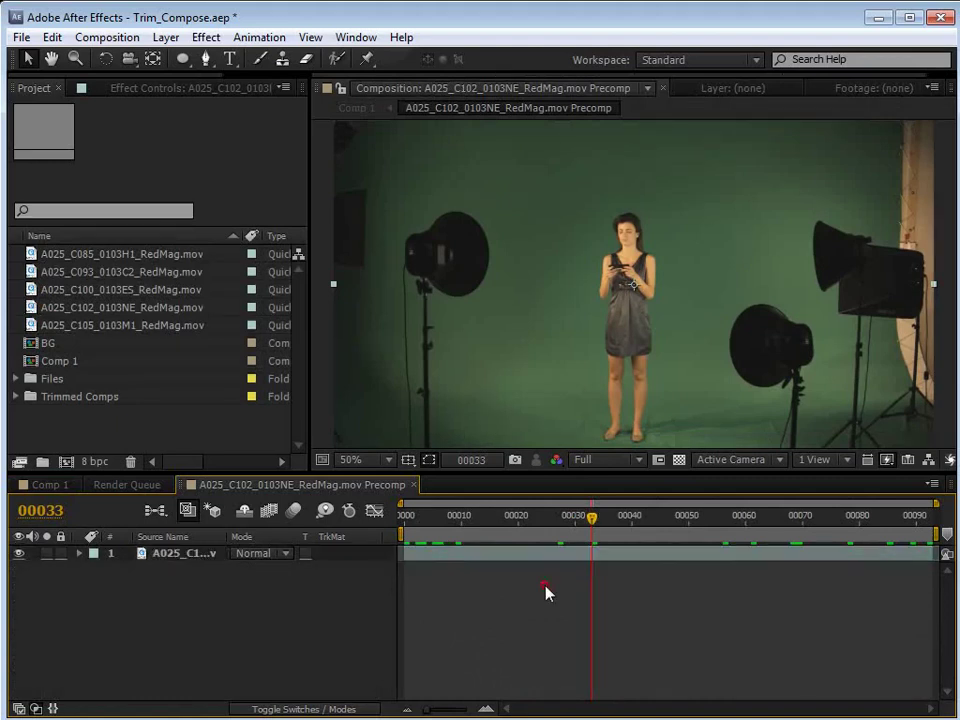
{"action": "left_click_drag", "start_coordinate": [592, 517], "coordinate": [405, 562]}
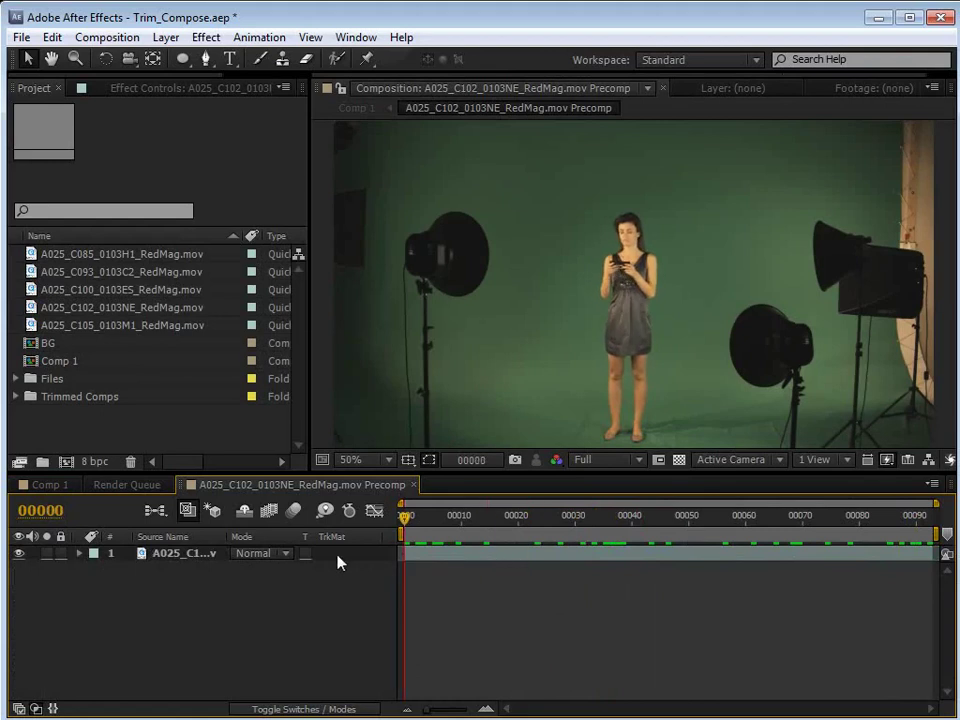
{"action": "left_click", "coordinate": [414, 484]}
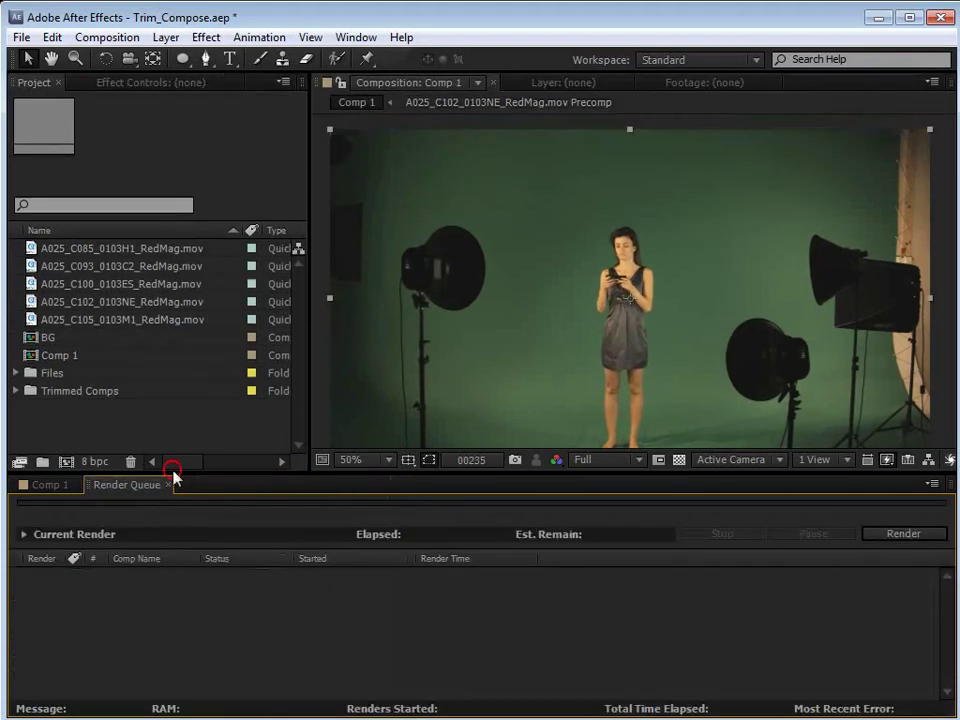
Back in Comp 1, peek at layer 3's precomp and scrub through Comp 1's cuts
{"action": "left_click", "coordinate": [50, 486]}
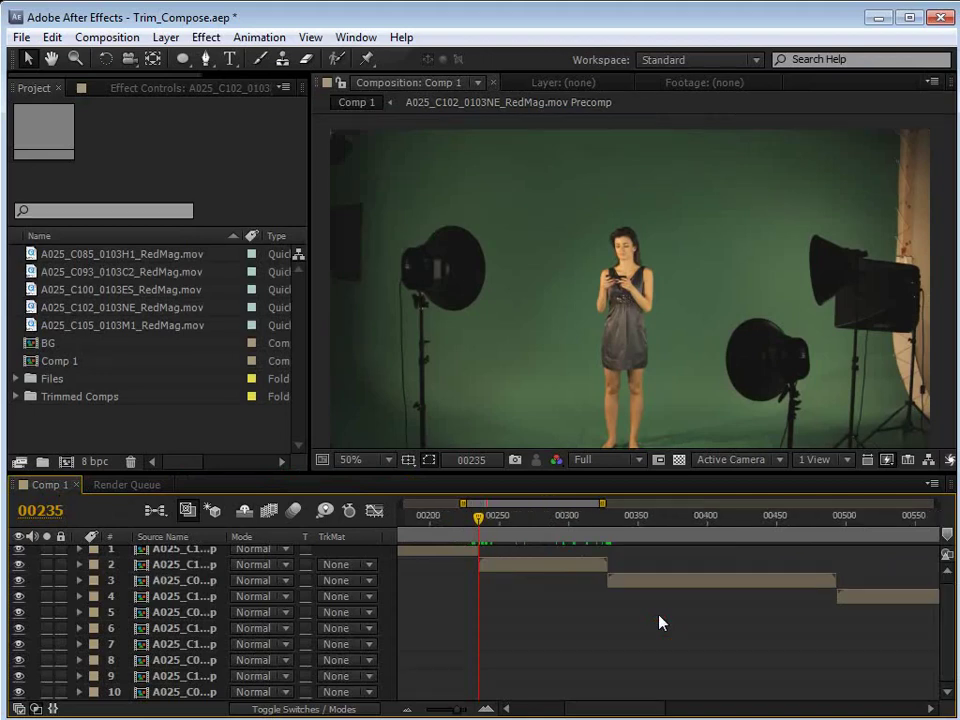
{"action": "key", "text": "minus"}
{"action": "key", "text": "minus"}
{"action": "left_click", "coordinate": [540, 516]}
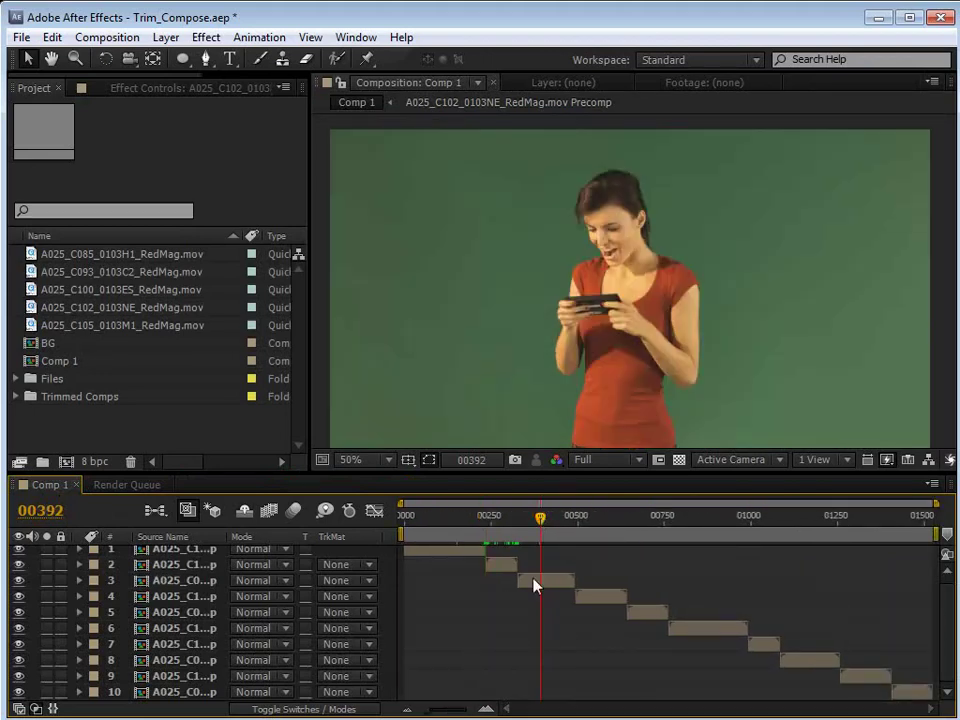
{"action": "double_click", "coordinate": [535, 585]}
{"action": "left_click", "coordinate": [38, 486]}
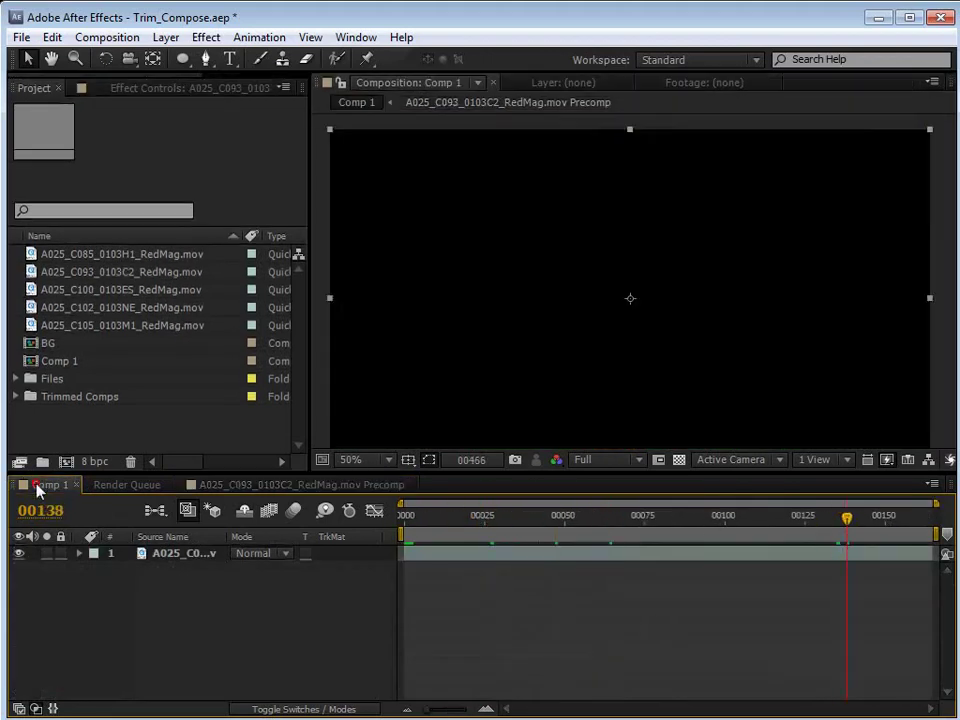
{"action": "left_click_drag", "start_coordinate": [508, 542], "coordinate": [700, 543]}
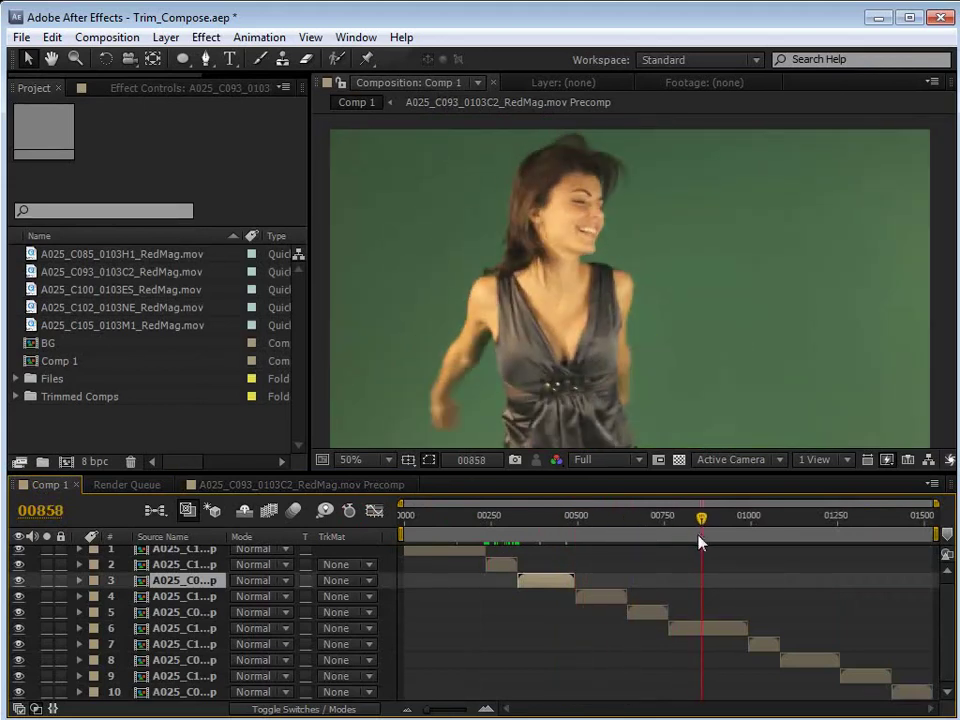
{"action": "left_click", "coordinate": [730, 567]}
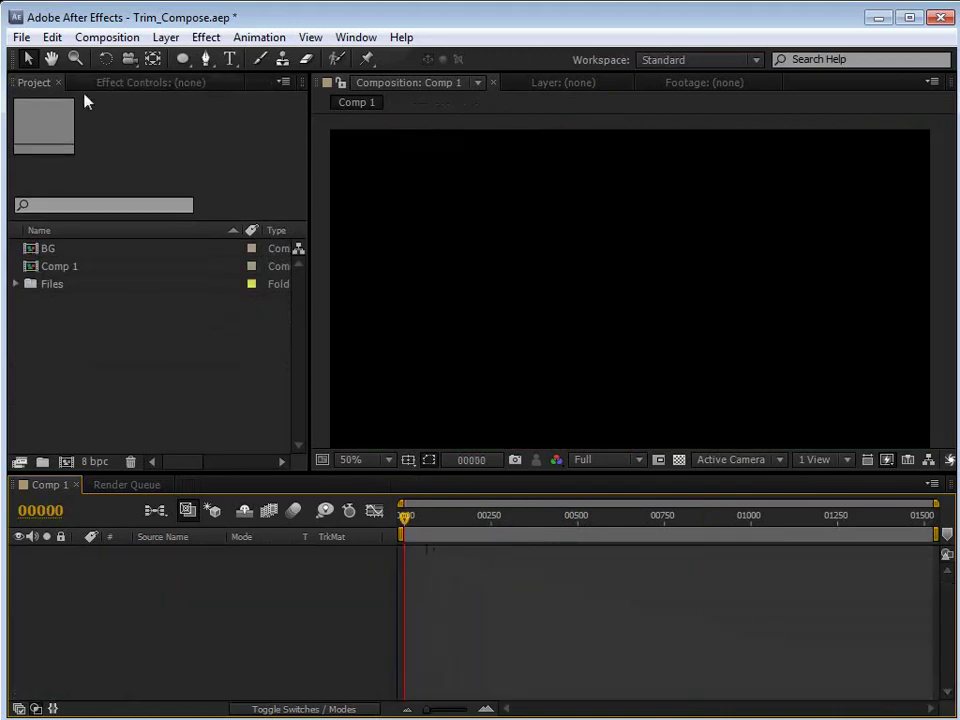
Paste the ten clips back into Comp 1 and select all ten layers
{"action": "left_click", "coordinate": [50, 37]}
{"action": "left_click", "coordinate": [82, 190]}
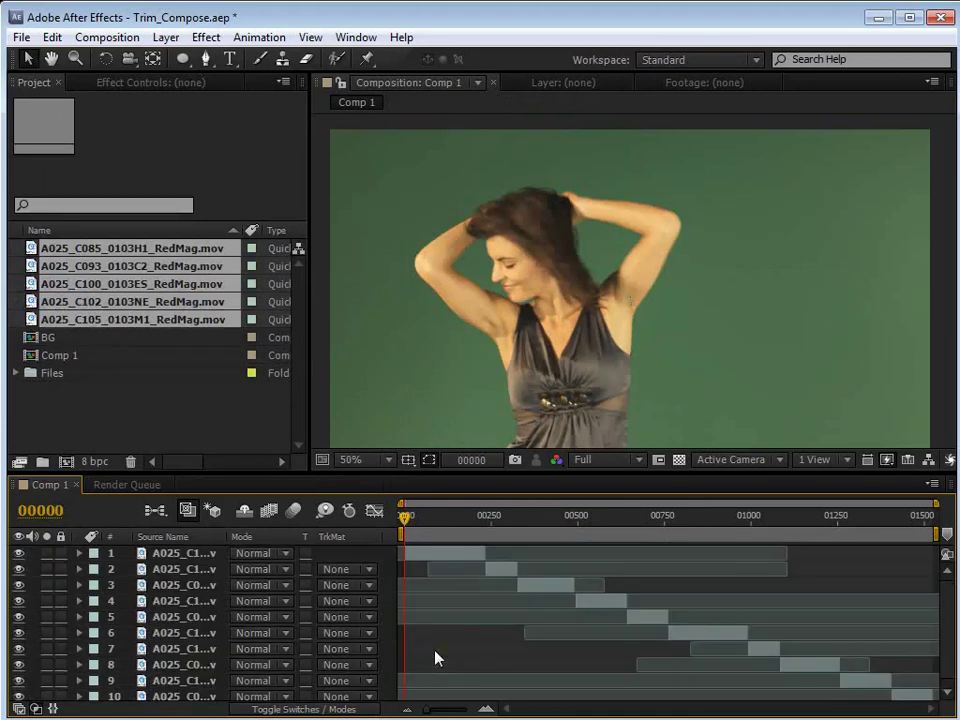
{"action": "left_click", "coordinate": [431, 555]}
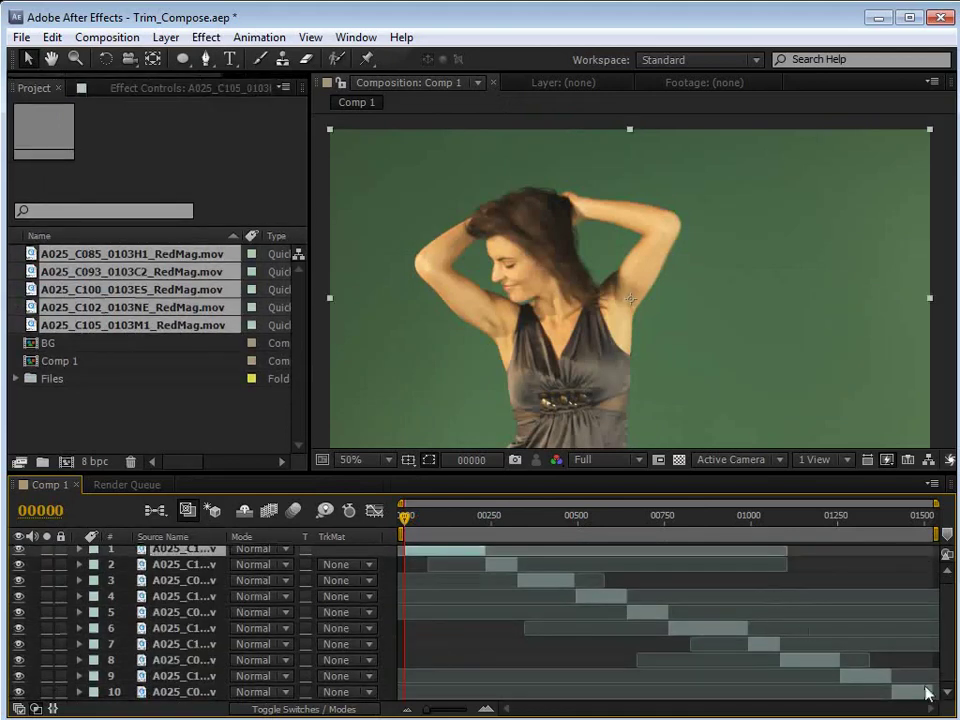
{"action": "key", "text": "ctrl+a"}
Rerun Trim_Compose.jsx, keeping 'Trimmed Comps' as the folder and setting 8 frames of handles
{"action": "left_click", "coordinate": [21, 38]}
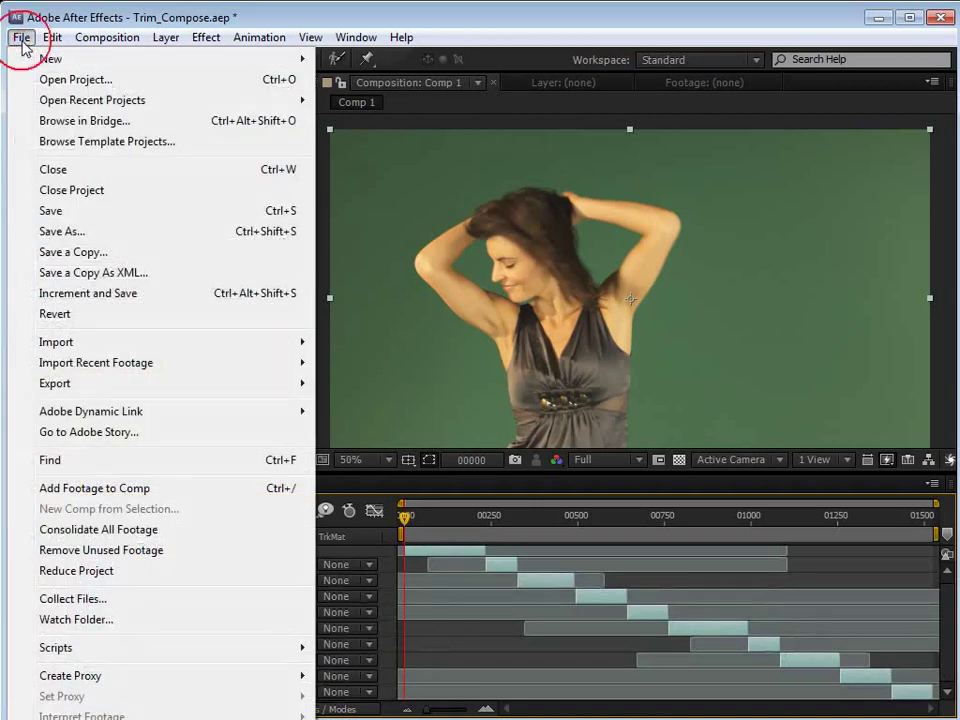
{"action": "mouse_move", "coordinate": [120, 650]}
{"action": "left_click", "coordinate": [387, 649]}
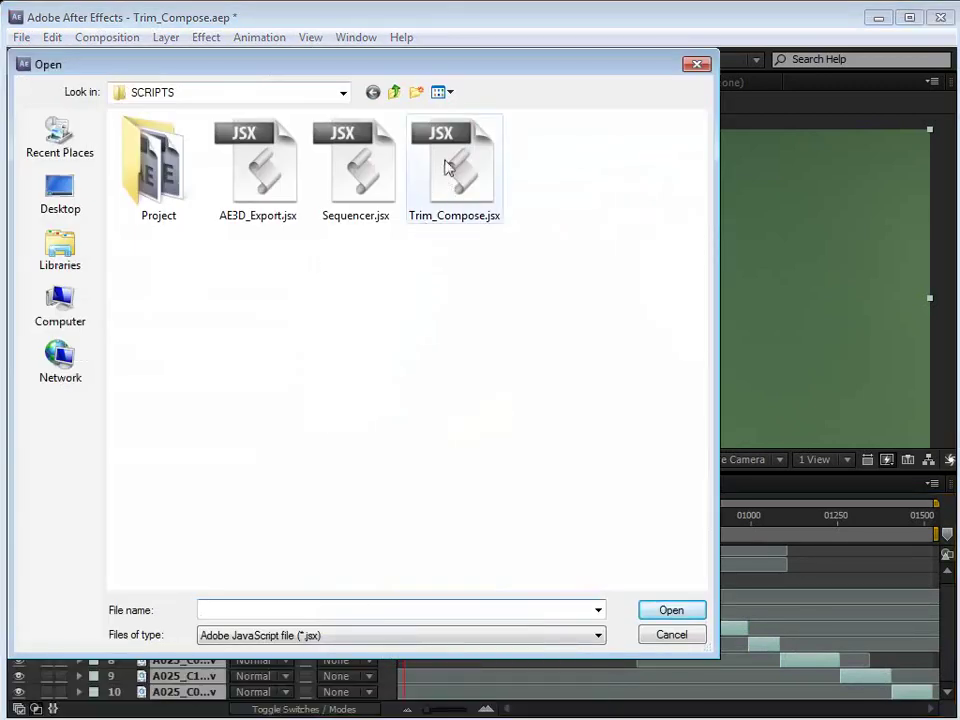
{"action": "left_click", "coordinate": [448, 168]}
{"action": "left_click", "coordinate": [655, 609]}
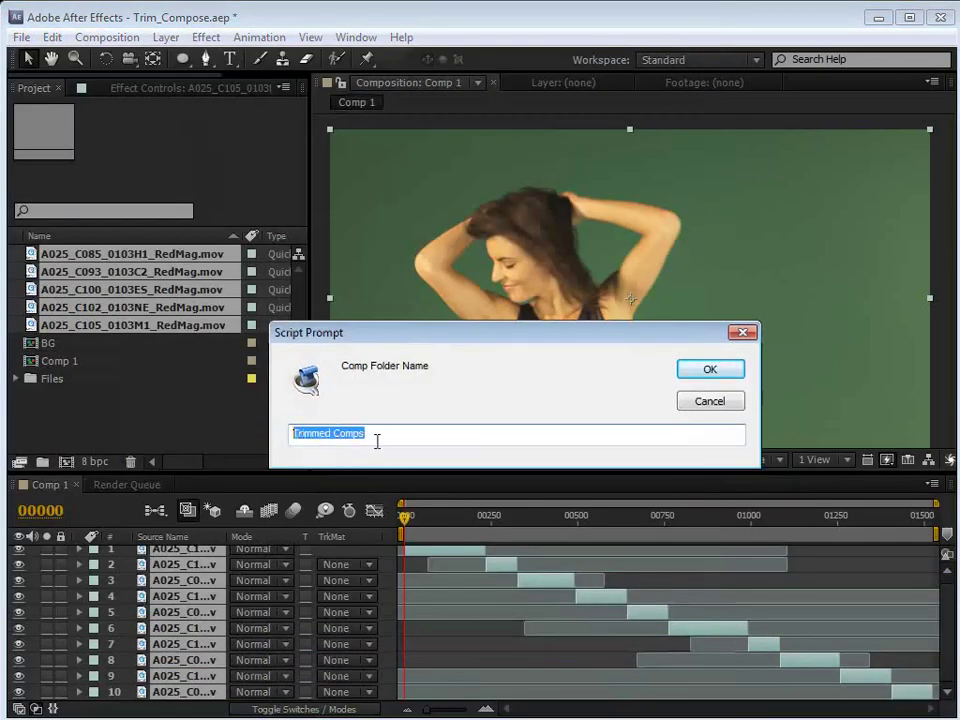
{"action": "left_click", "coordinate": [720, 369]}
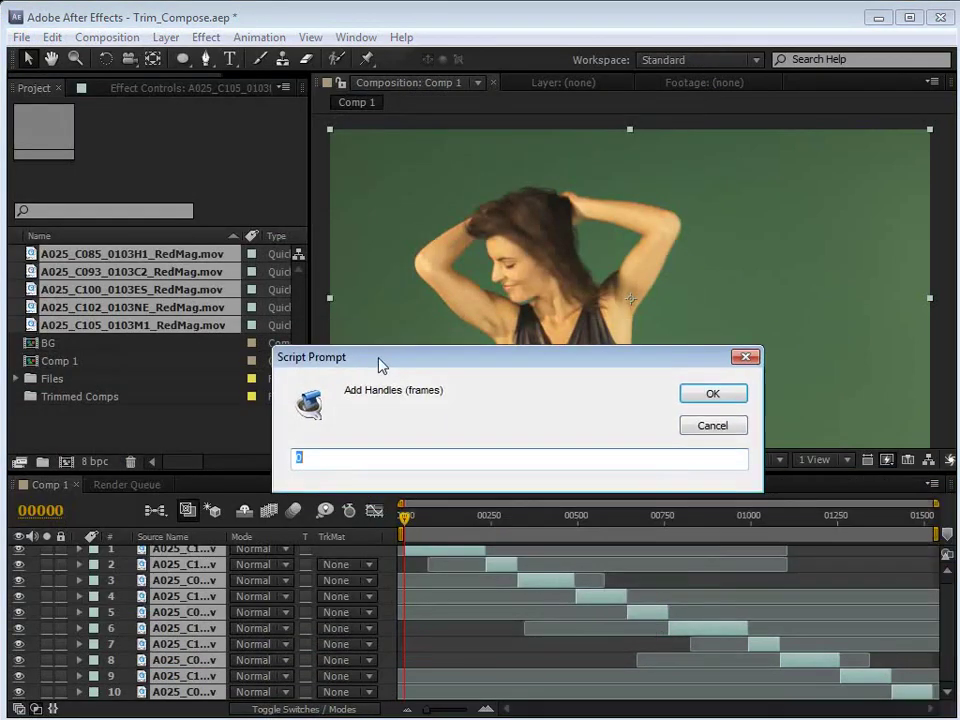
{"action": "left_click_drag", "start_coordinate": [379, 366], "coordinate": [374, 366]}
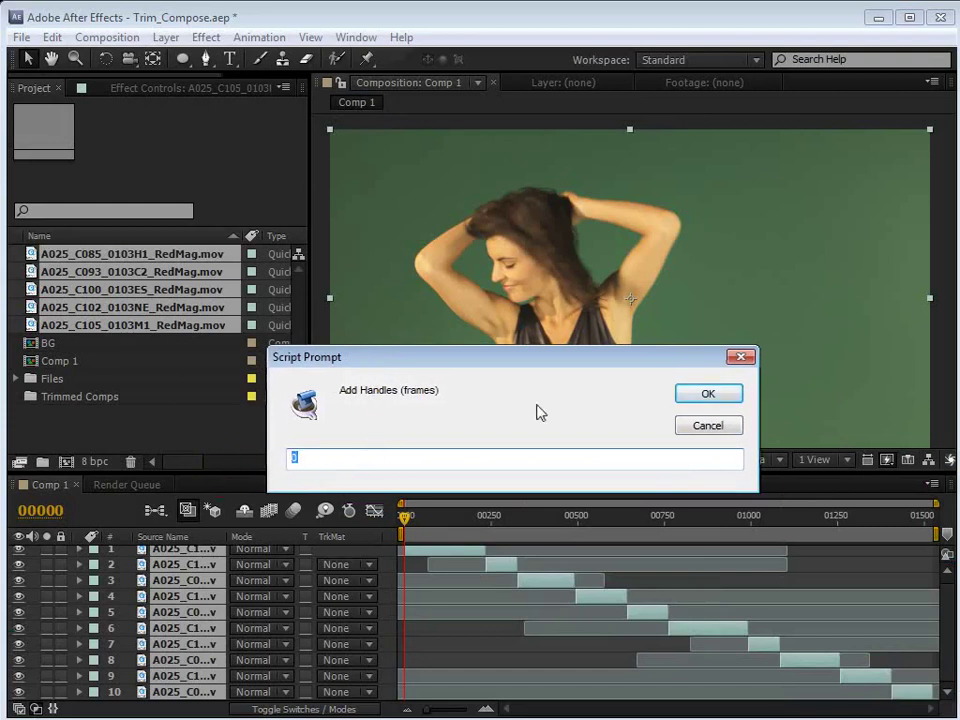
{"action": "type", "text": "8"}
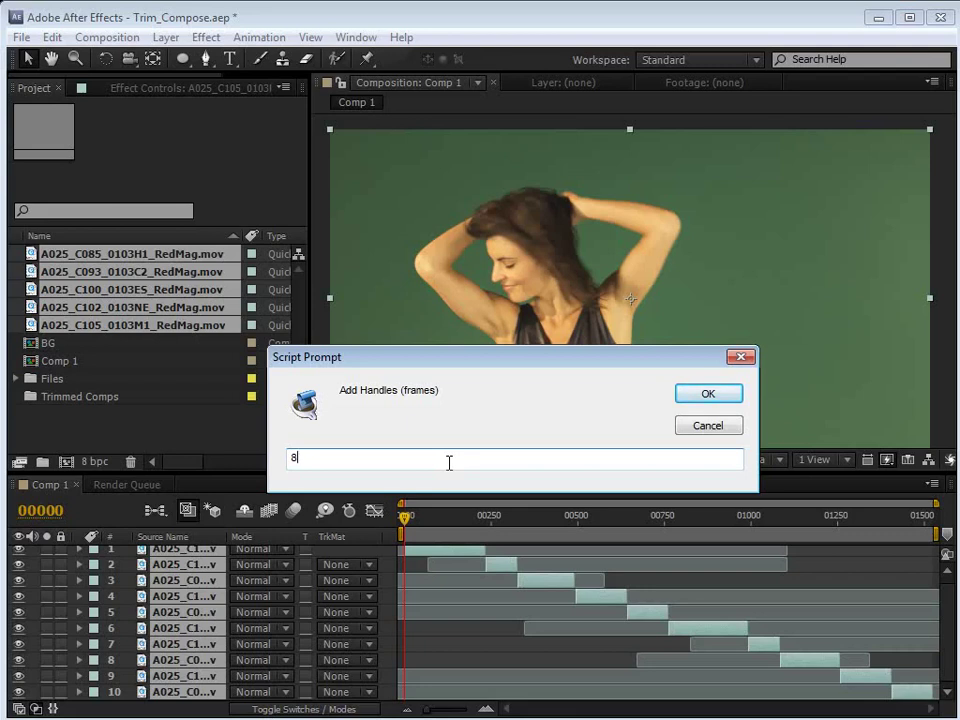
{"action": "left_click", "coordinate": [722, 395]}
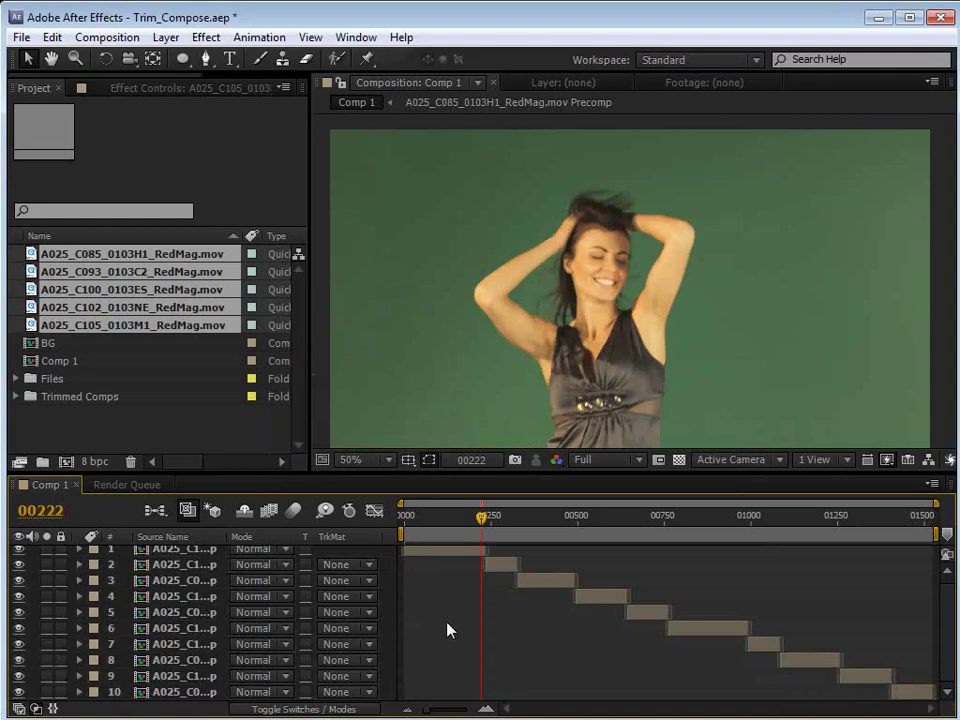
Zoom in and scrub across the cut between layers 1 and 2 near frame 00234 to check the handles
{"action": "key", "text": "equal"}
{"action": "key", "text": "equal"}
{"action": "key", "text": "equal"}
{"action": "key", "text": "equal"}
{"action": "key", "text": "equal"}
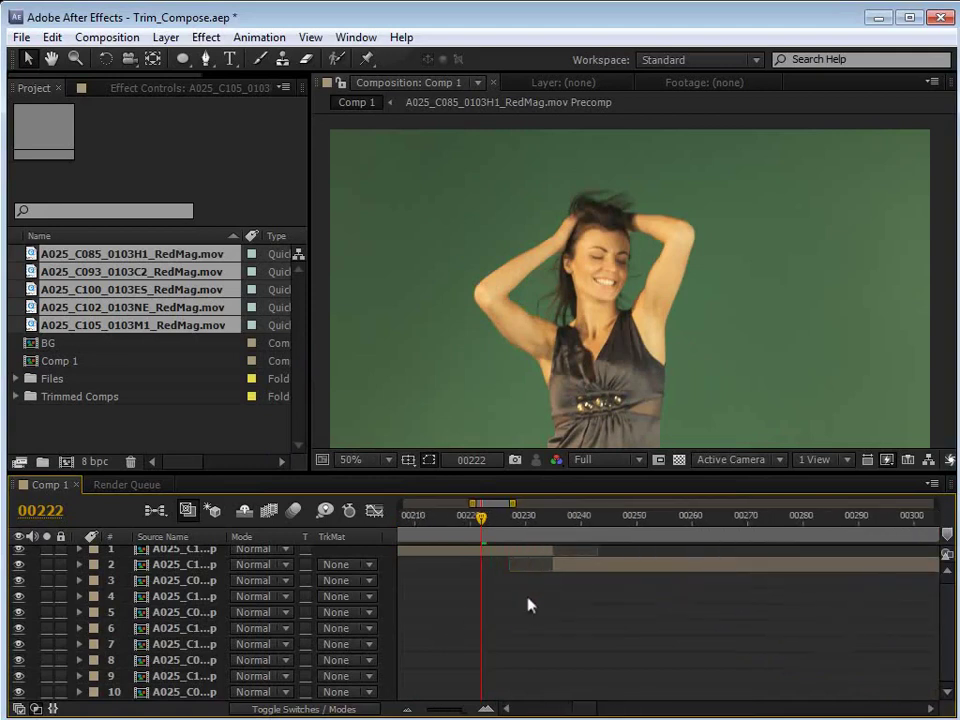
{"action": "left_click", "coordinate": [531, 621]}
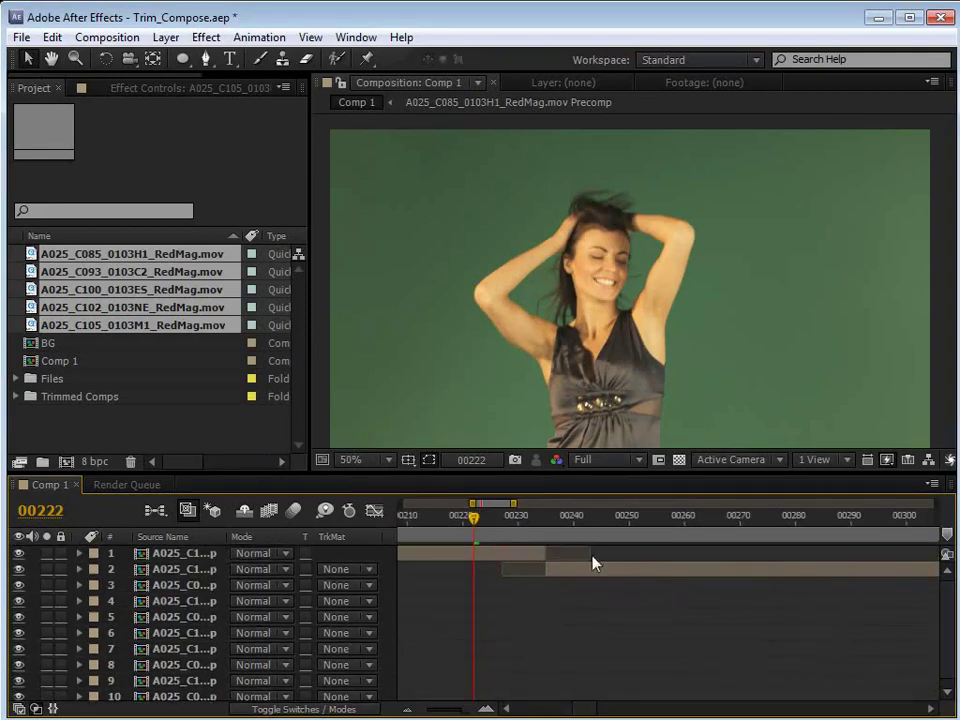
{"action": "left_click", "coordinate": [508, 554]}
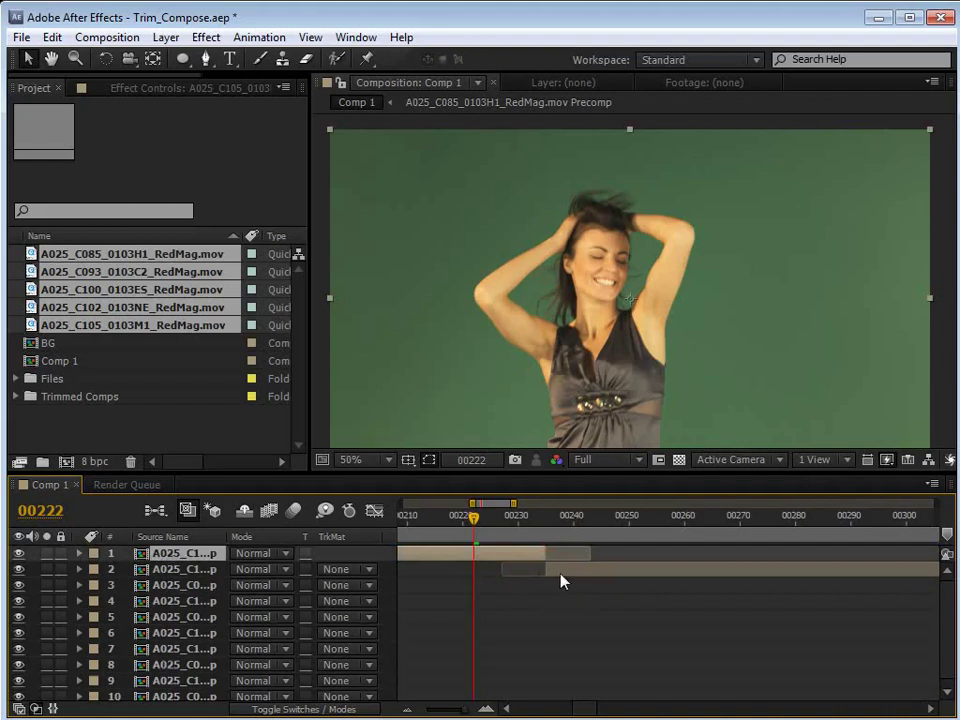
{"action": "left_click", "coordinate": [563, 580]}
{"action": "left_click", "coordinate": [524, 553]}
{"action": "mouse_move", "coordinate": [489, 517]}
{"action": "left_mouse_down"}
{"action": "mouse_move", "coordinate": [626, 530]}
{"action": "mouse_move", "coordinate": [497, 535]}
{"action": "left_mouse_up"}
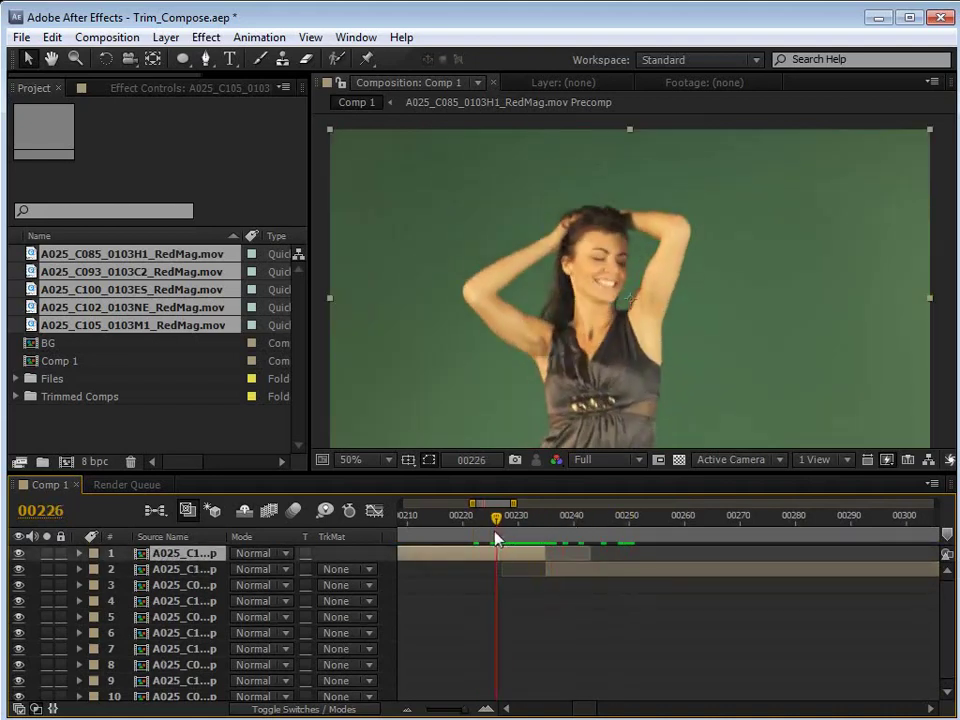
{"action": "left_click", "coordinate": [558, 610]}
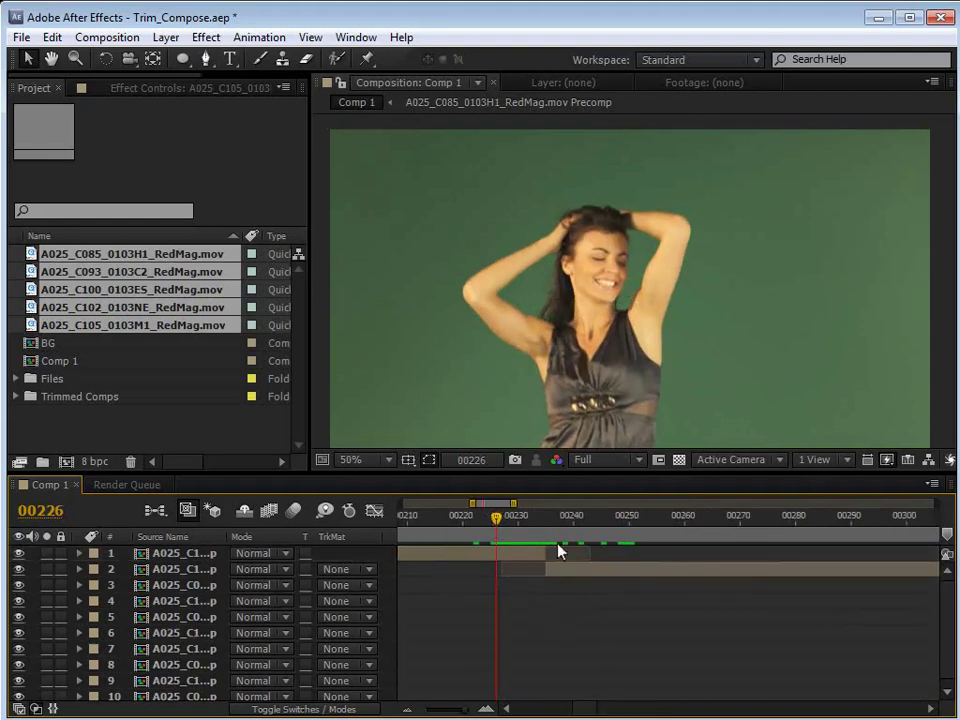
{"action": "left_click", "coordinate": [541, 521]}
{"action": "left_click", "coordinate": [450, 553]}
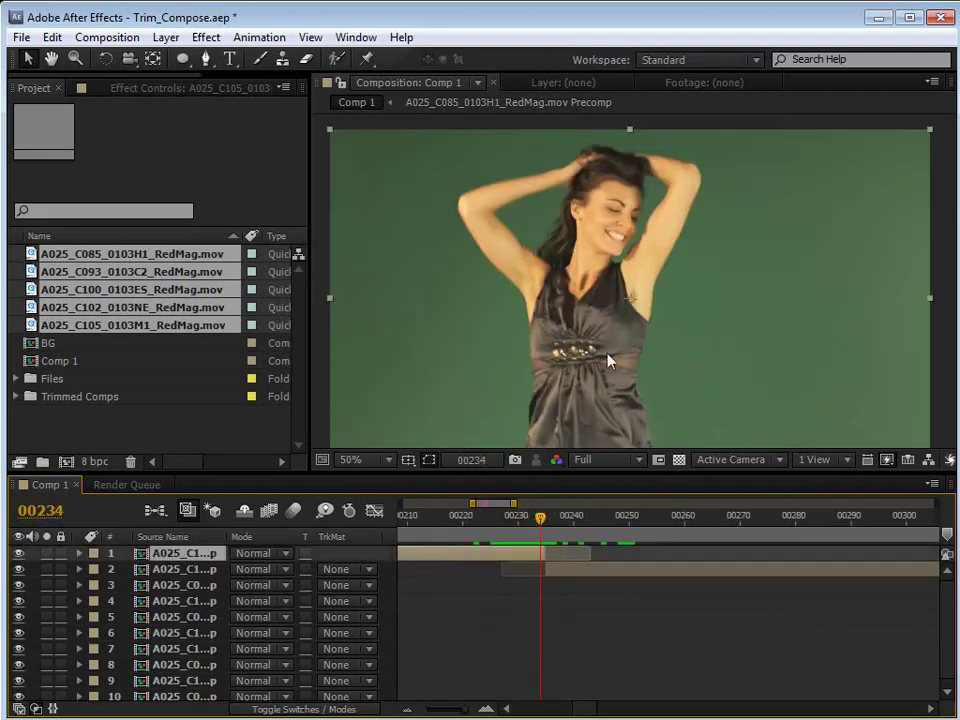
Review the closing handle frames inside the A025_C105_0103M1_RedMag.mov Precomp, then return to Comp 1
{"action": "double_click", "coordinate": [527, 552]}
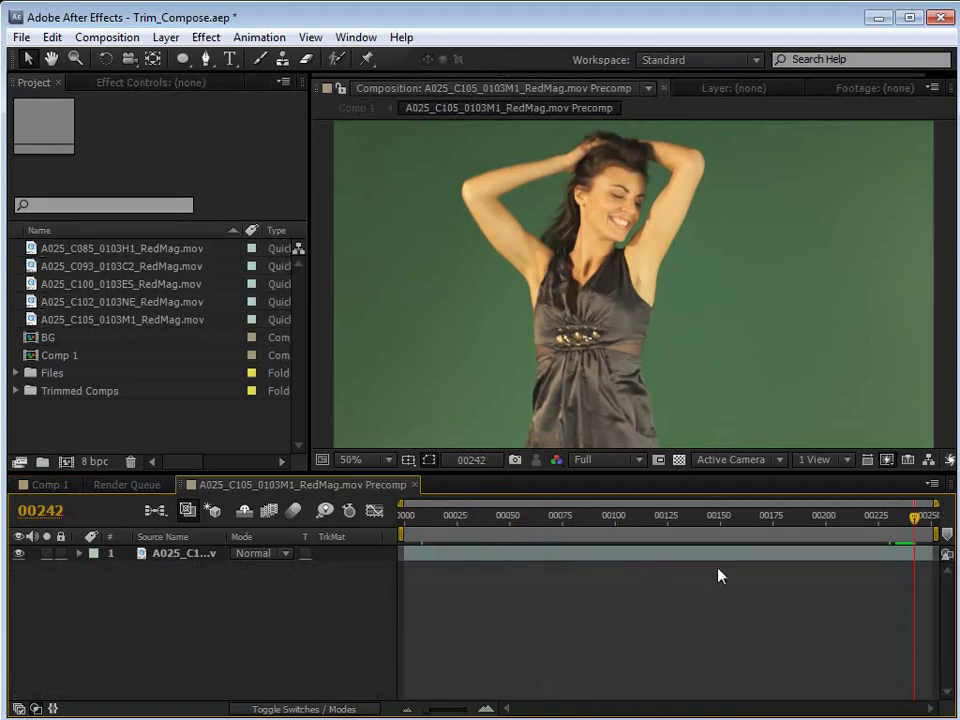
{"action": "key", "text": "equal"}
{"action": "key", "text": "equal"}
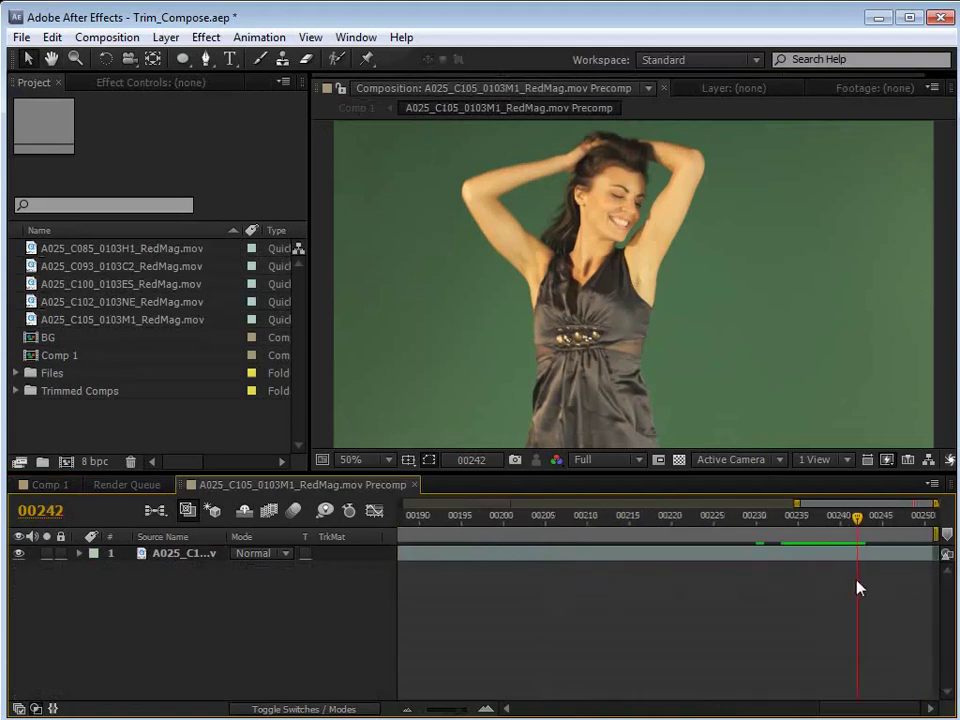
{"action": "left_click_drag", "start_coordinate": [857, 517], "coordinate": [858, 543]}
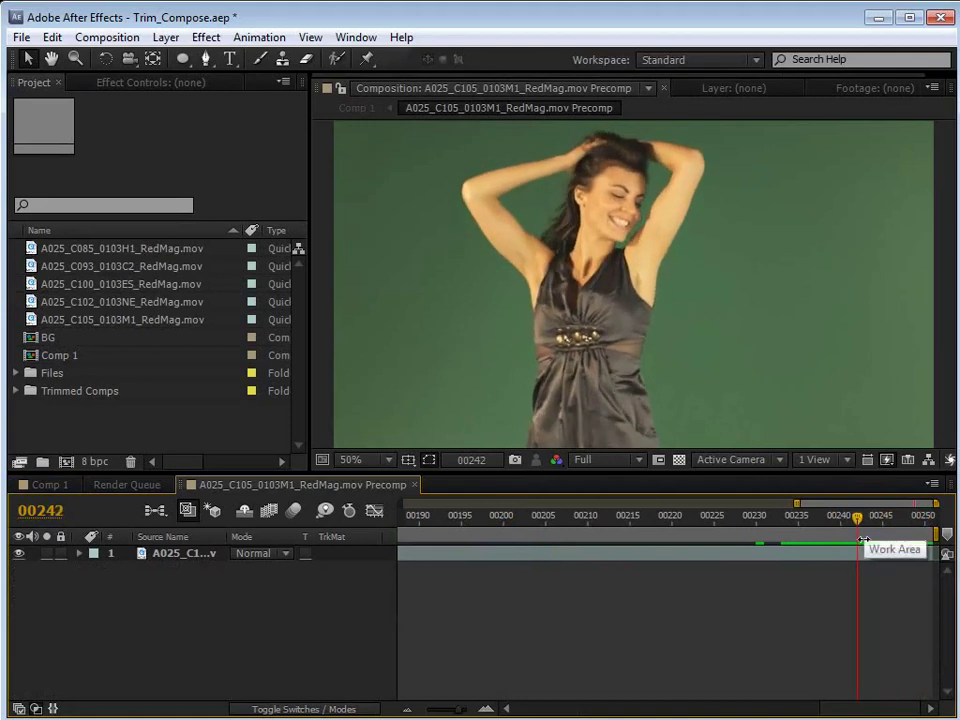
{"action": "key", "text": "minus"}
{"action": "key", "text": "minus"}
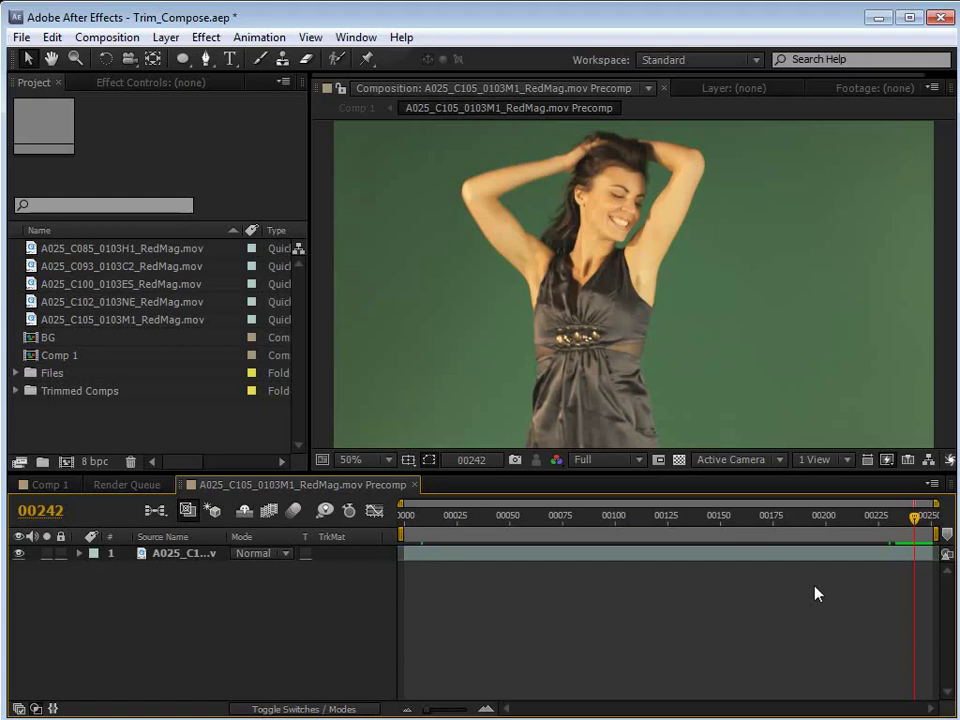
{"action": "left_click_drag", "start_coordinate": [864, 518], "coordinate": [381, 552]}
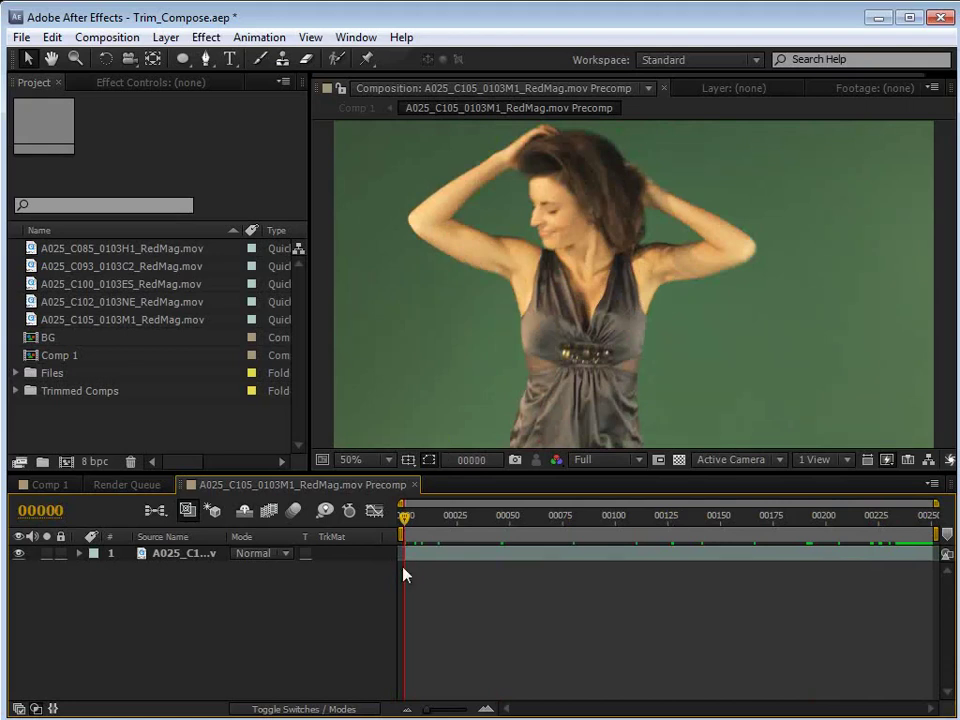
{"action": "left_click", "coordinate": [58, 485]}
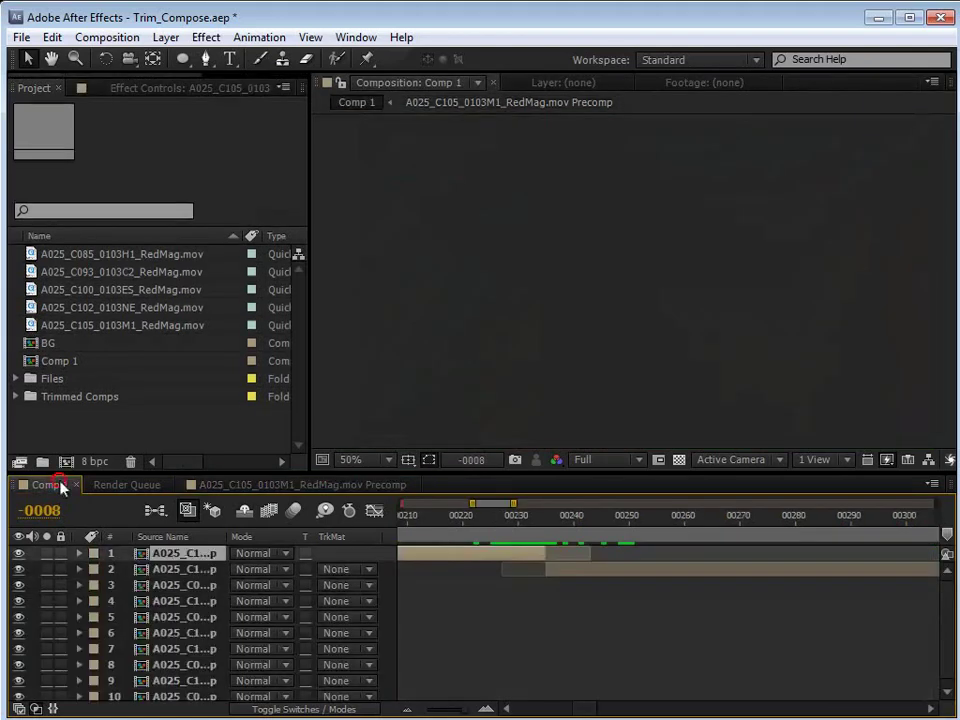
At frame 00234, slip layer 1's footage earlier within its trim and zoom out to the whole comp
{"action": "left_click", "coordinate": [529, 516]}
{"action": "key", "text": "minus"}
{"action": "key", "text": "equal"}
{"action": "key", "text": "equal"}
{"action": "key", "text": "equal"}
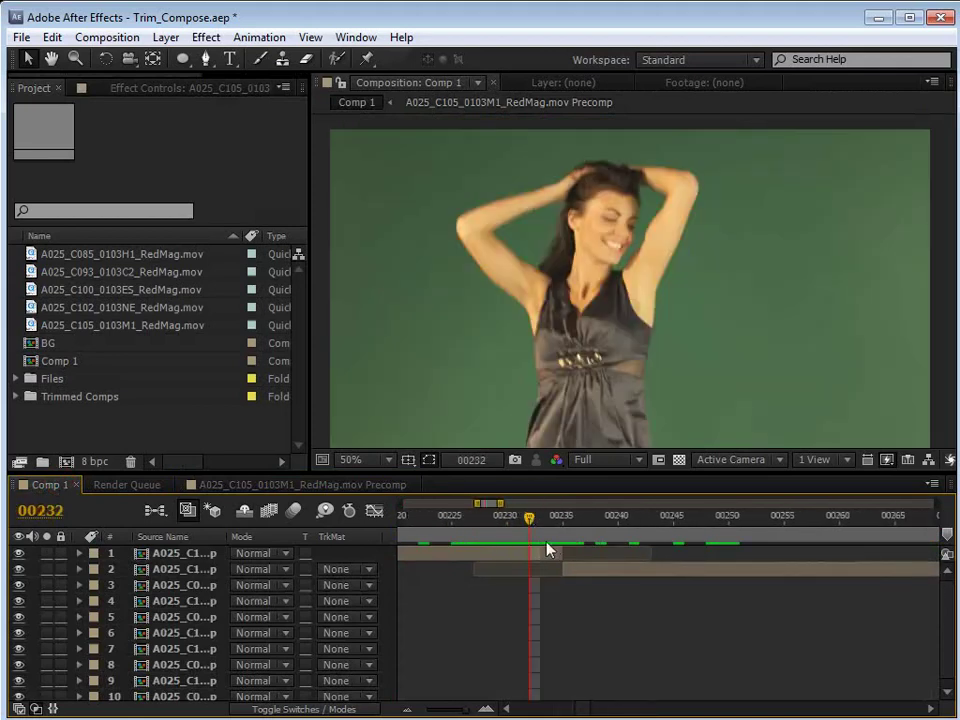
{"action": "left_click", "coordinate": [551, 537]}
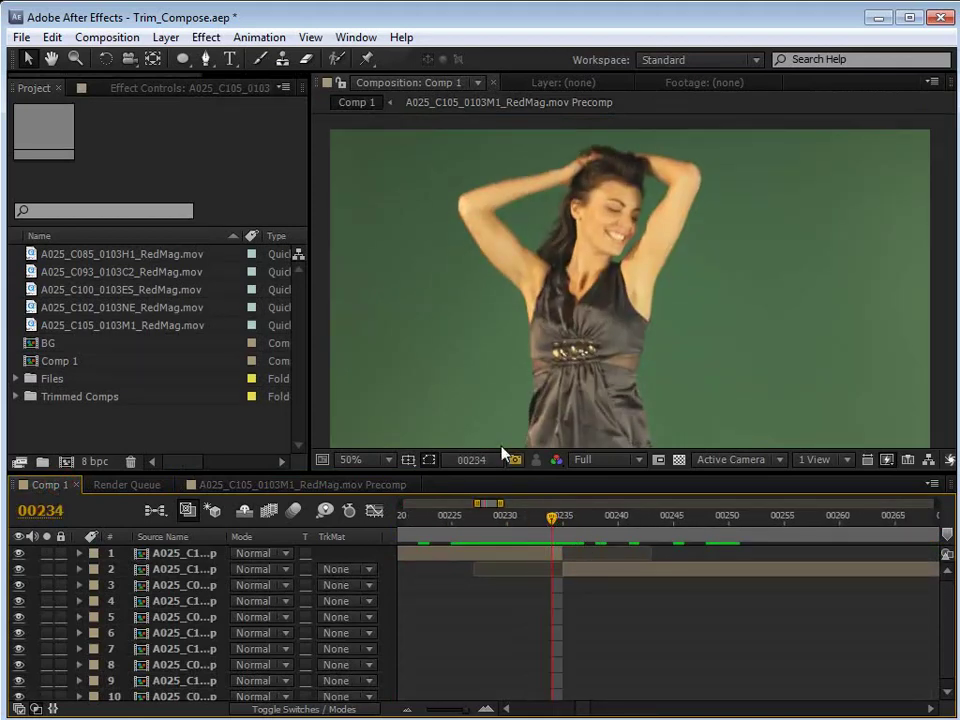
{"action": "left_click_drag", "start_coordinate": [611, 548], "coordinate": [498, 535]}
{"action": "key", "text": "semicolon"}
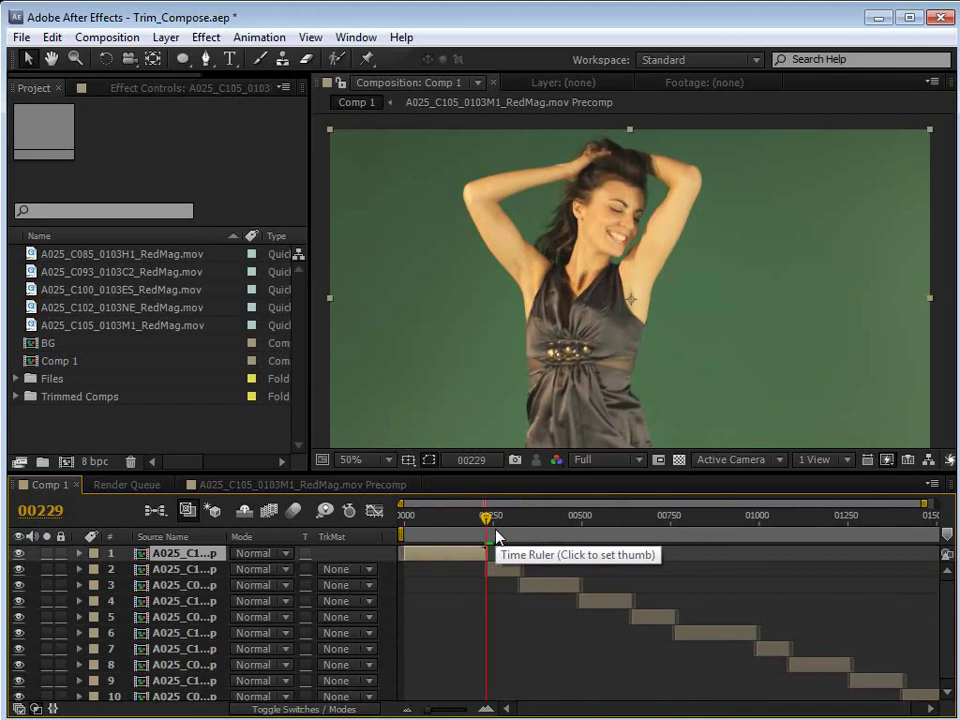
Open layer 1's precomp and scrub back to frame 00000 to see its opening handles
{"action": "key", "text": "equal"}
{"action": "key", "text": "equal"}
{"action": "left_click_drag", "start_coordinate": [480, 583], "coordinate": [518, 620]}
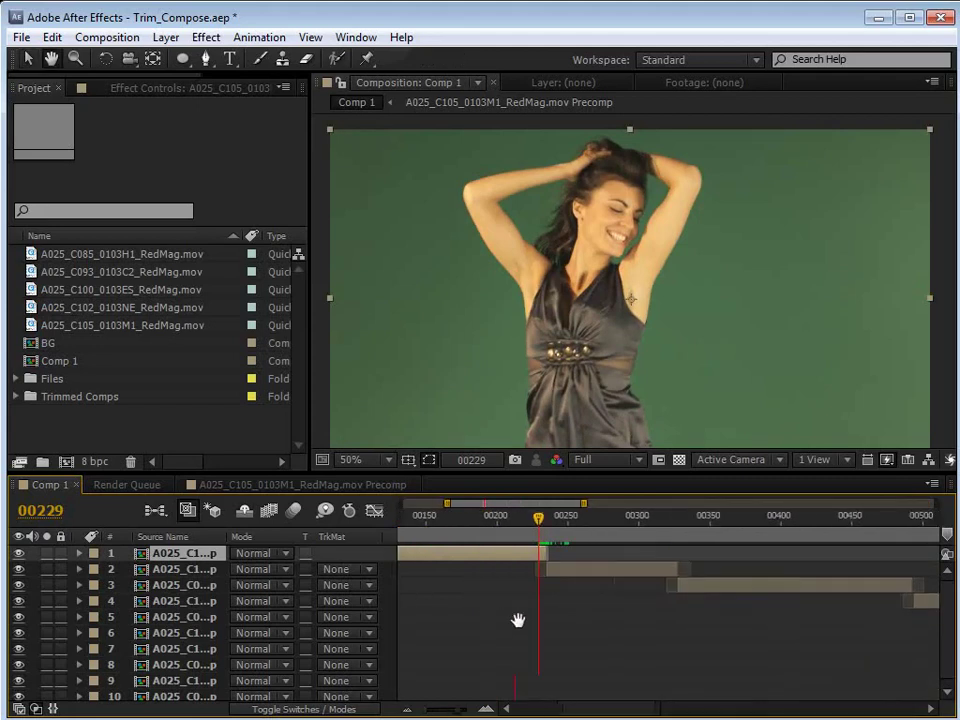
{"action": "double_click", "coordinate": [551, 557]}
{"action": "left_click", "coordinate": [617, 518]}
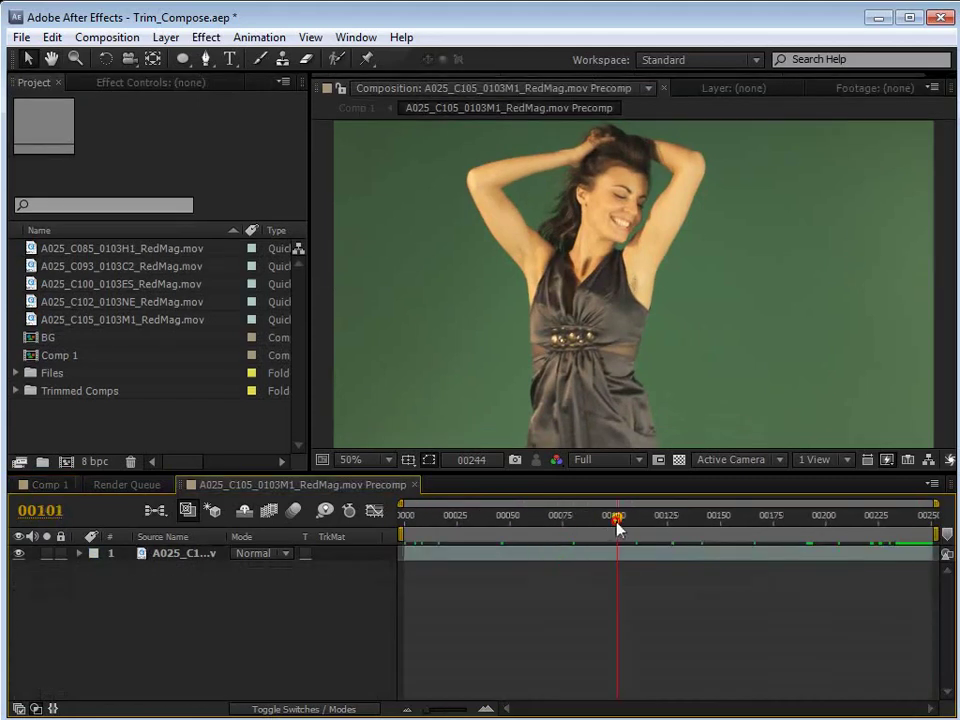
{"action": "left_click_drag", "start_coordinate": [617, 522], "coordinate": [407, 548]}
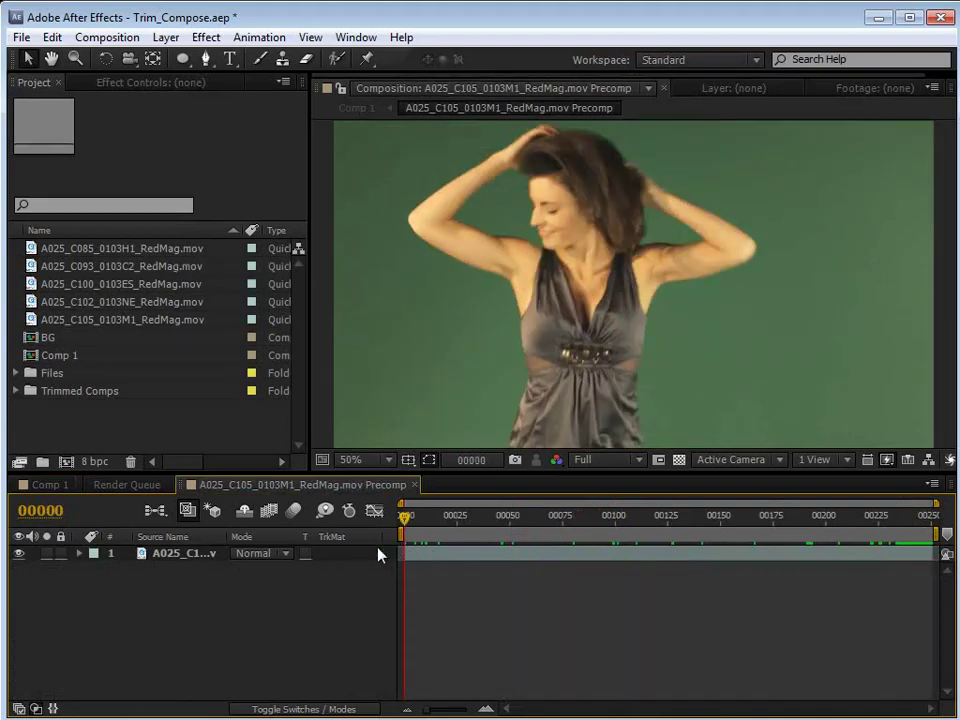
In Comp 1, redo the Precomp and Trim Layers step from the Edit menu
{"action": "left_click", "coordinate": [66, 486]}
{"action": "left_click", "coordinate": [521, 621]}
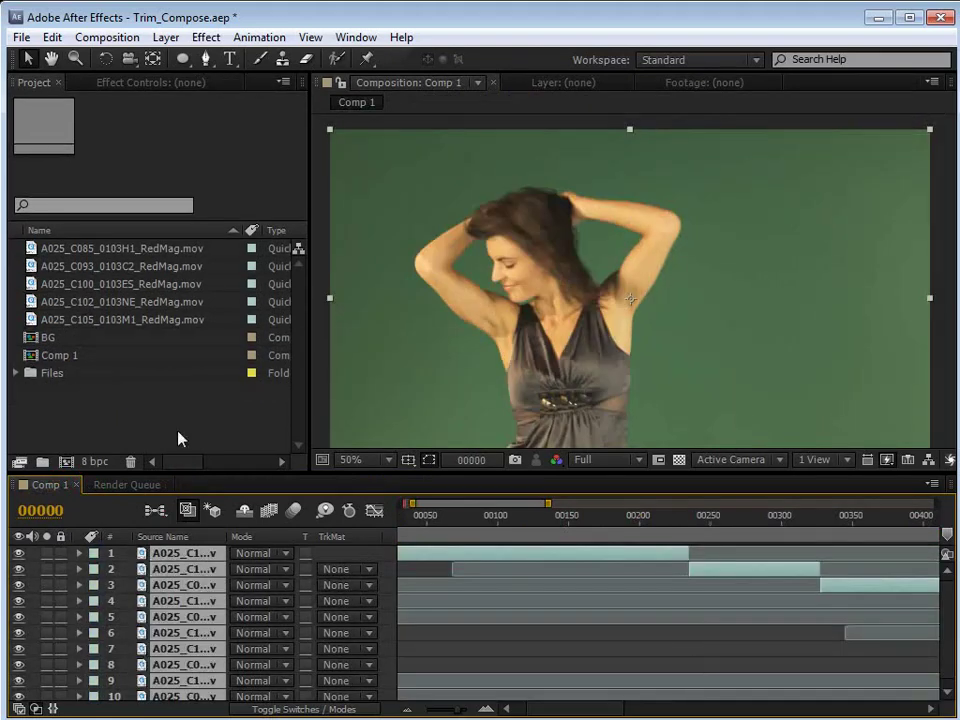
{"action": "left_click", "coordinate": [52, 37]}
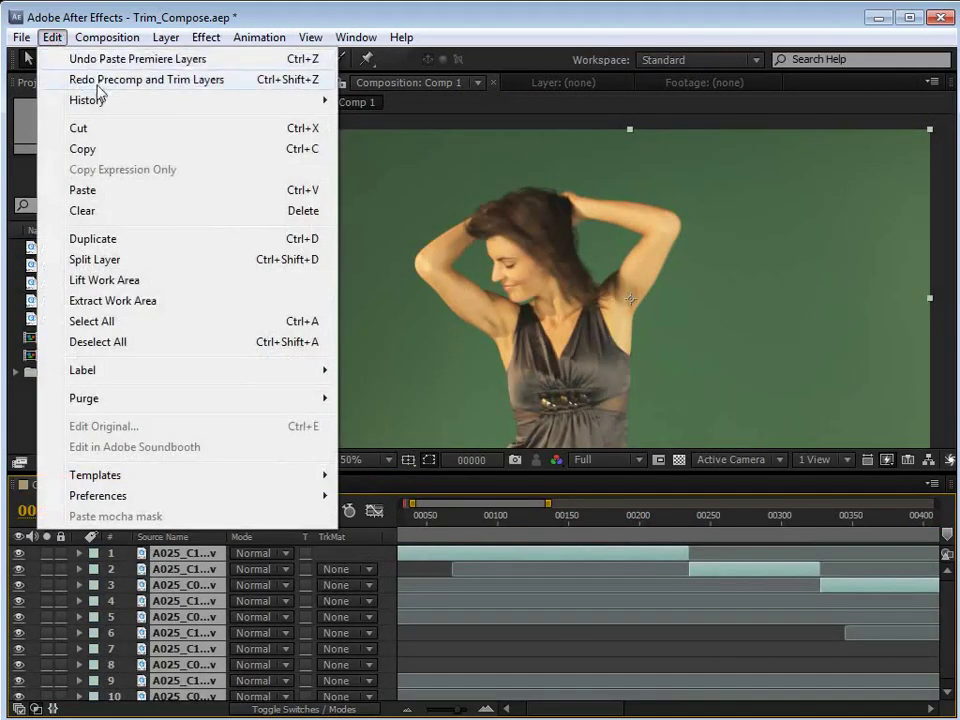
{"action": "left_click", "coordinate": [94, 79]}
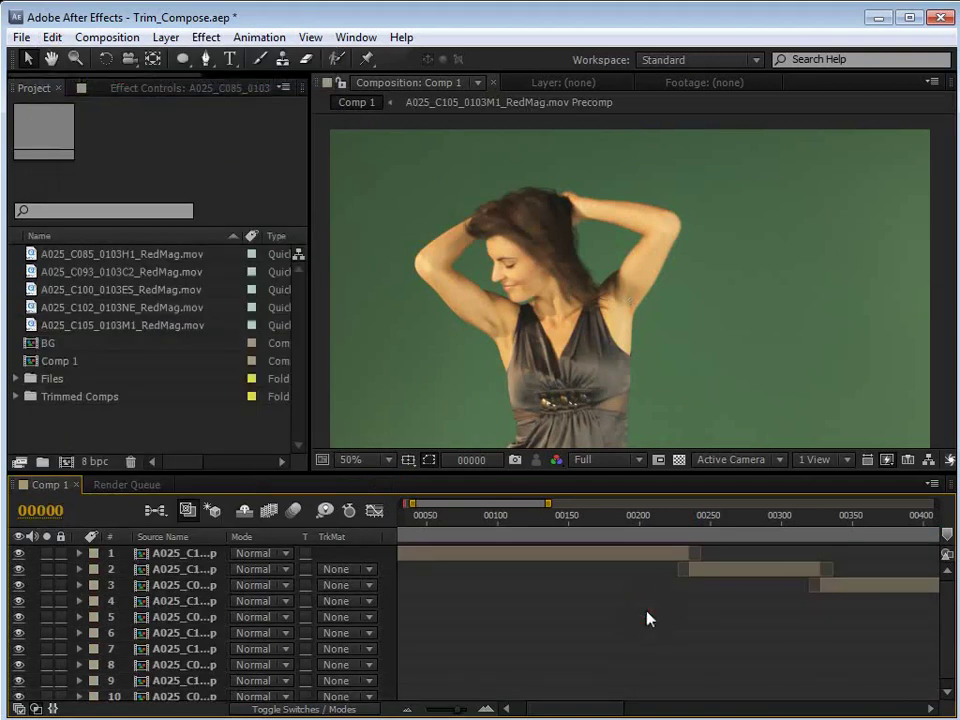
Zoom out to the whole comp, save the project, and select layer 1's trimmed clip
{"action": "key", "text": ";"}
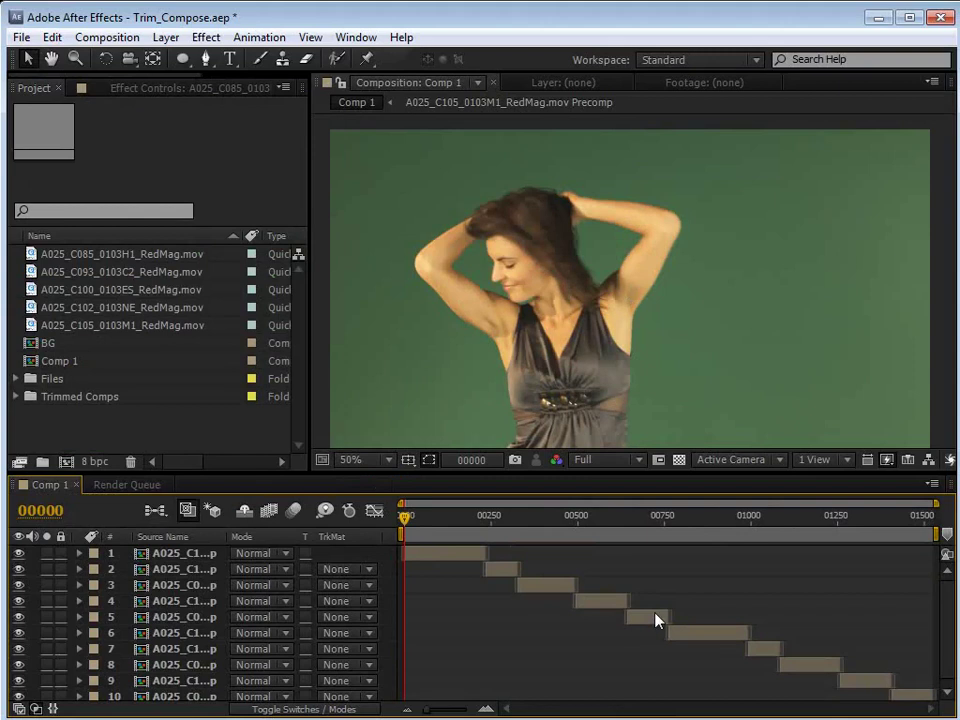
{"action": "key", "text": "ctrl+s"}
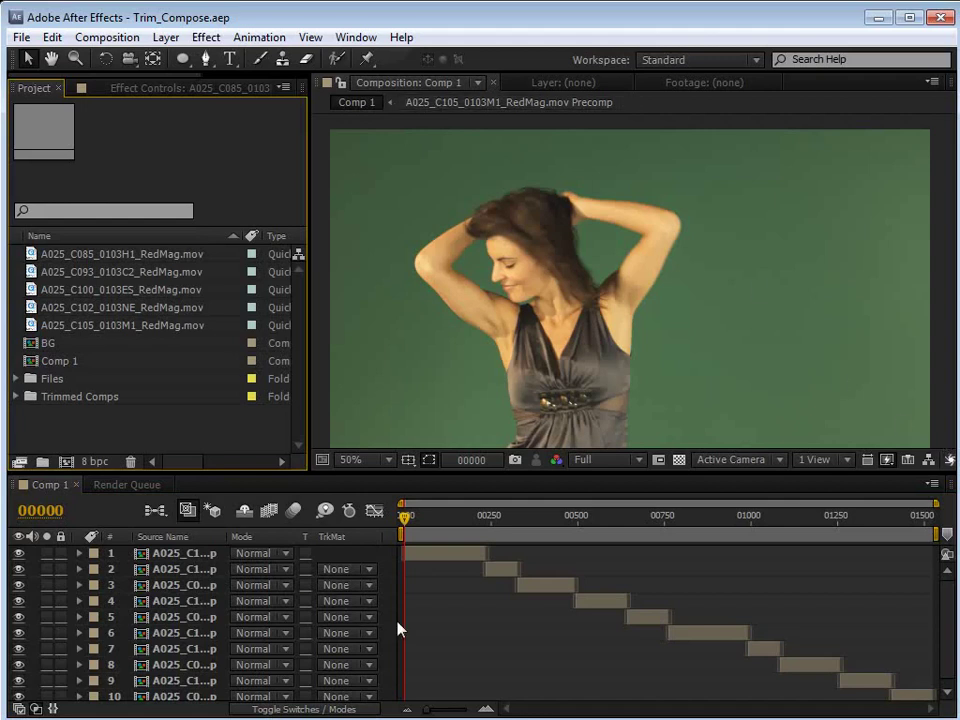
{"action": "left_click_drag", "start_coordinate": [425, 518], "coordinate": [401, 522]}
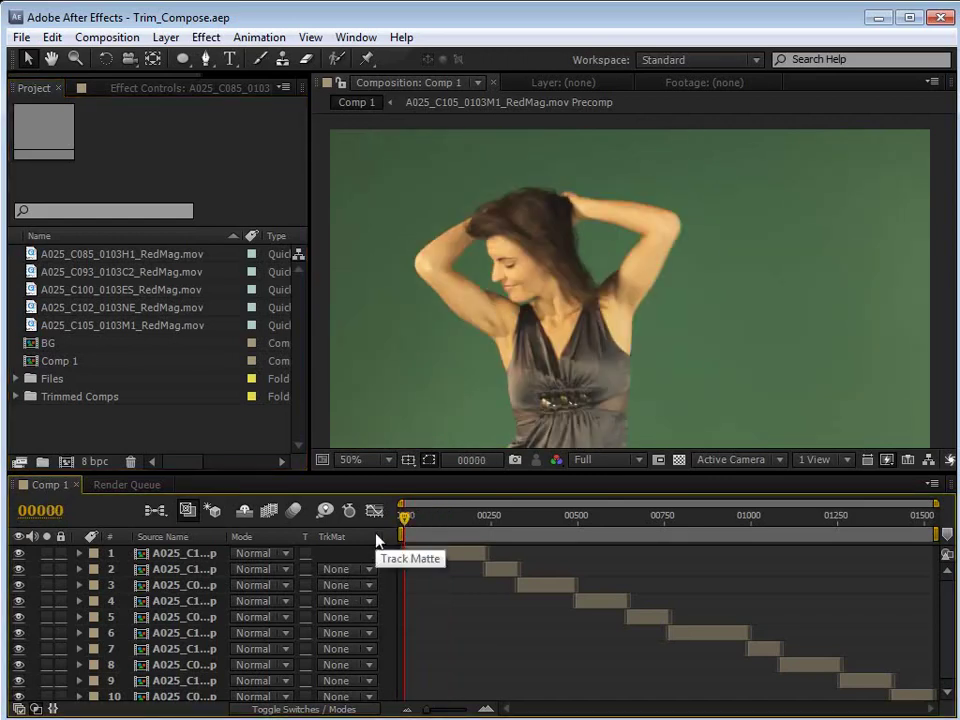
{"action": "left_click", "coordinate": [438, 550]}
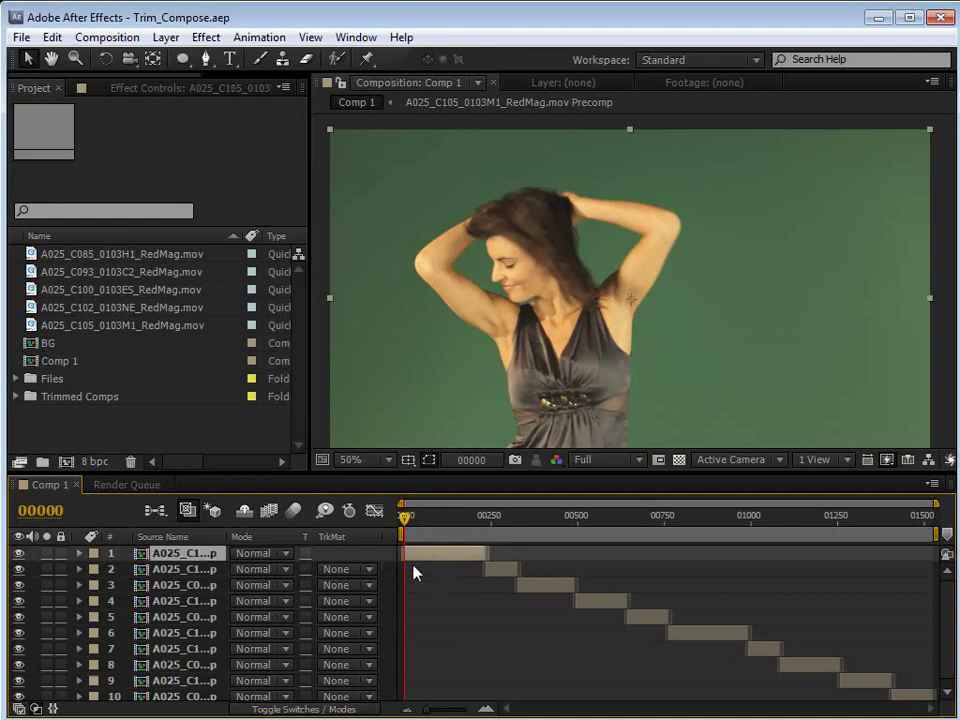
Reveal layer 1's source, A025_C105_0103M1_RedMag.mov Precomp, and open it at its start
{"action": "right_click", "coordinate": [428, 559]}
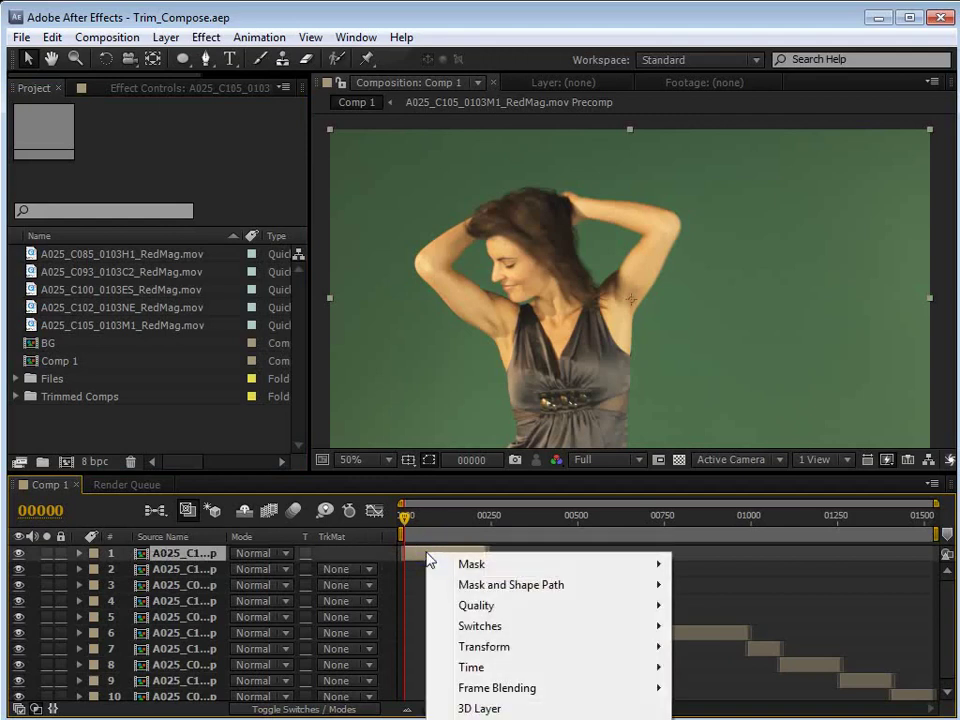
{"action": "left_click", "coordinate": [490, 718]}
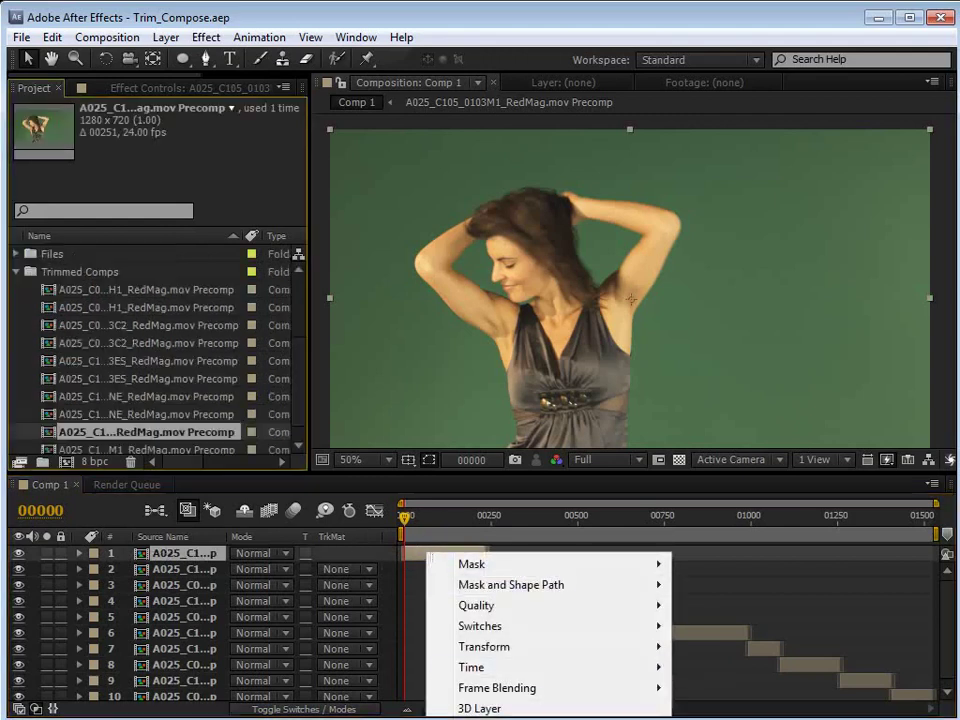
{"action": "scroll", "coordinate": [230, 385], "scroll_direction": "down", "scroll_amount": 1}
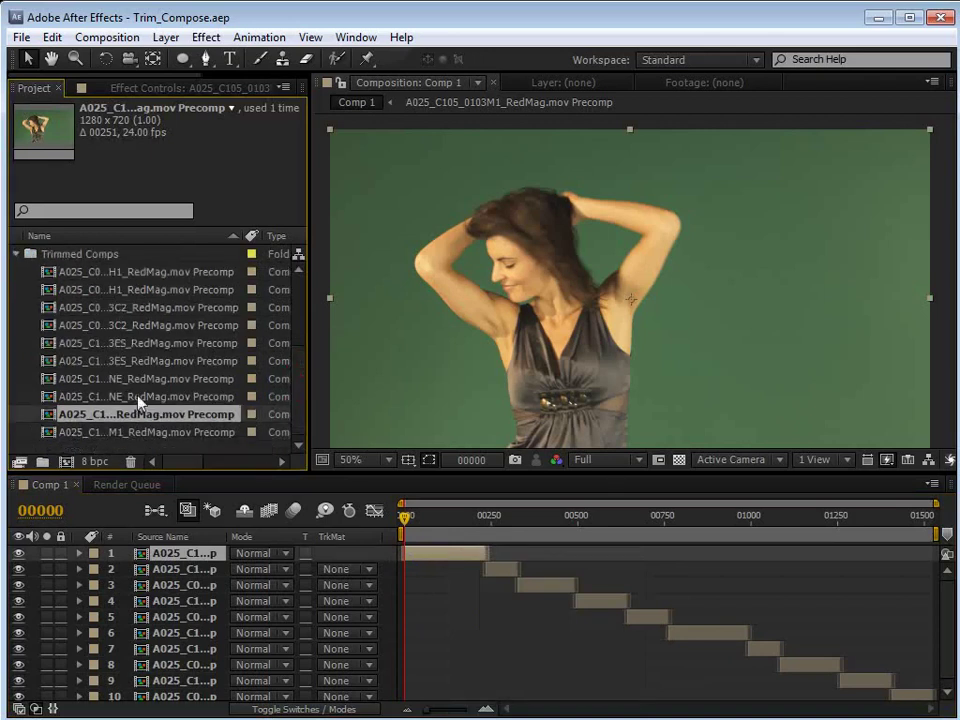
{"action": "double_click", "coordinate": [85, 416]}
{"action": "left_click", "coordinate": [418, 521]}
Queue a movie proxy of the A025_C105_0103M1_RedMag.mov Precomp at Best Settings
{"action": "left_click_drag", "start_coordinate": [418, 535], "coordinate": [364, 574]}
{"action": "right_click", "coordinate": [110, 445]}
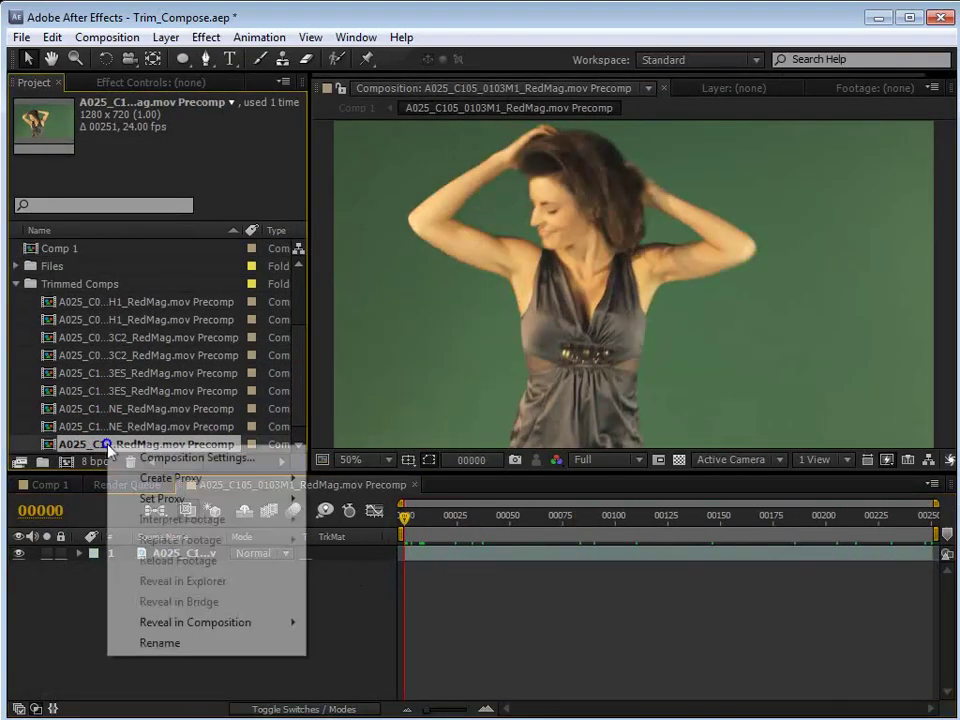
{"action": "mouse_move", "coordinate": [167, 480]}
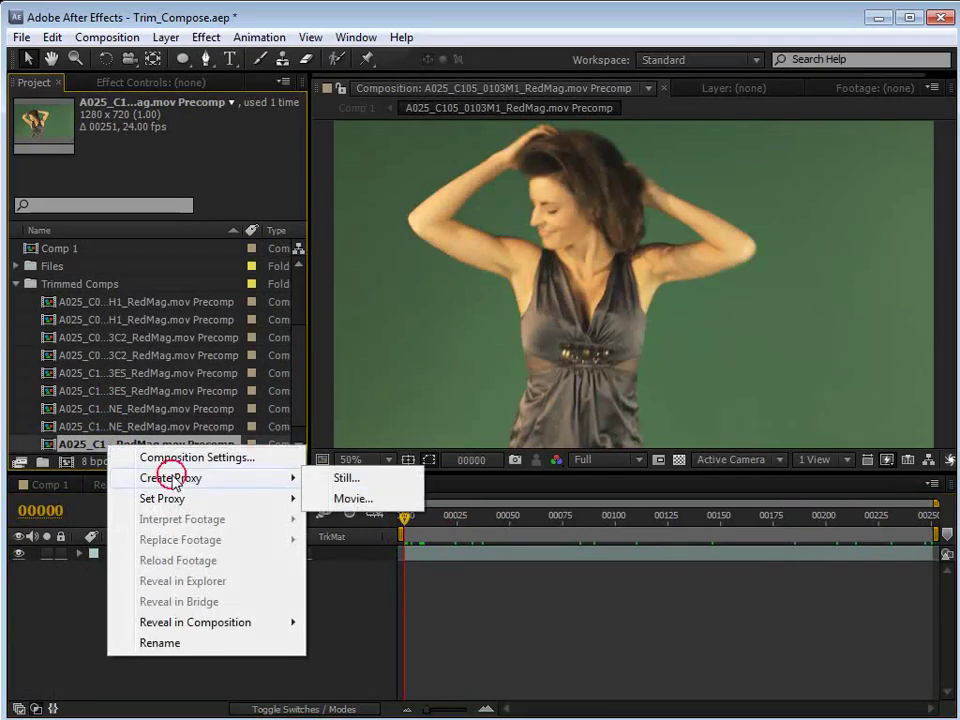
{"action": "left_click", "coordinate": [352, 499]}
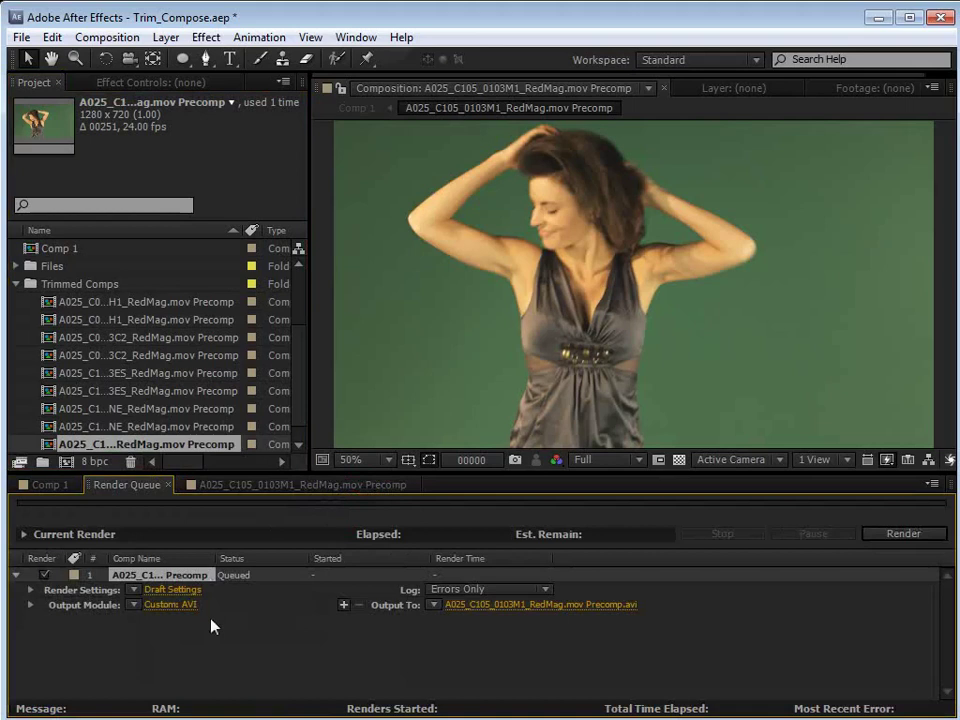
{"action": "left_click", "coordinate": [133, 589]}
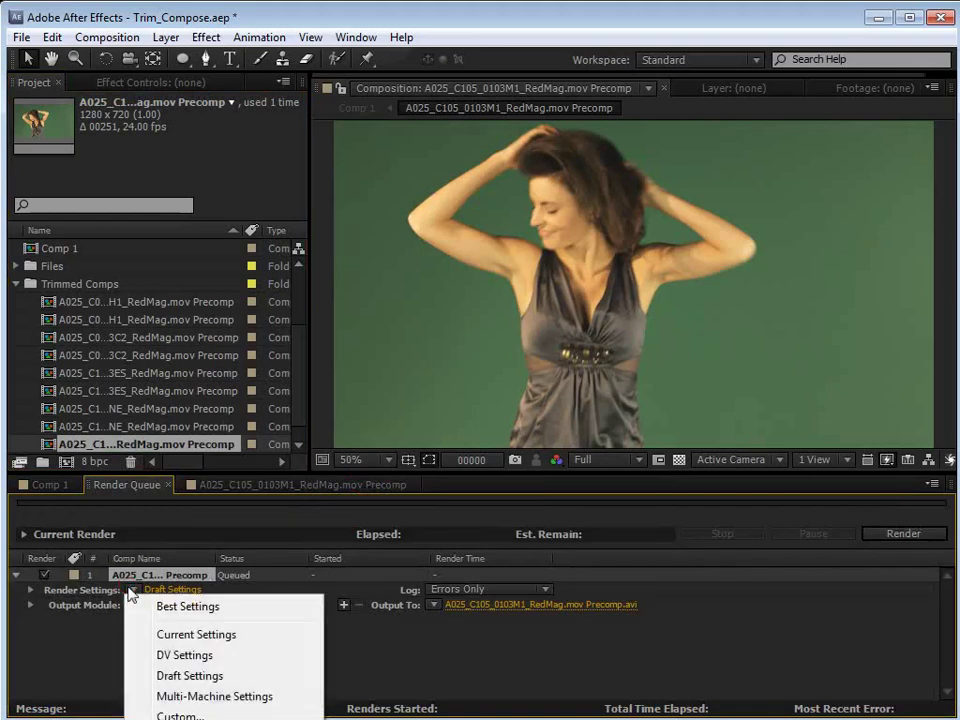
{"action": "left_click", "coordinate": [176, 607]}
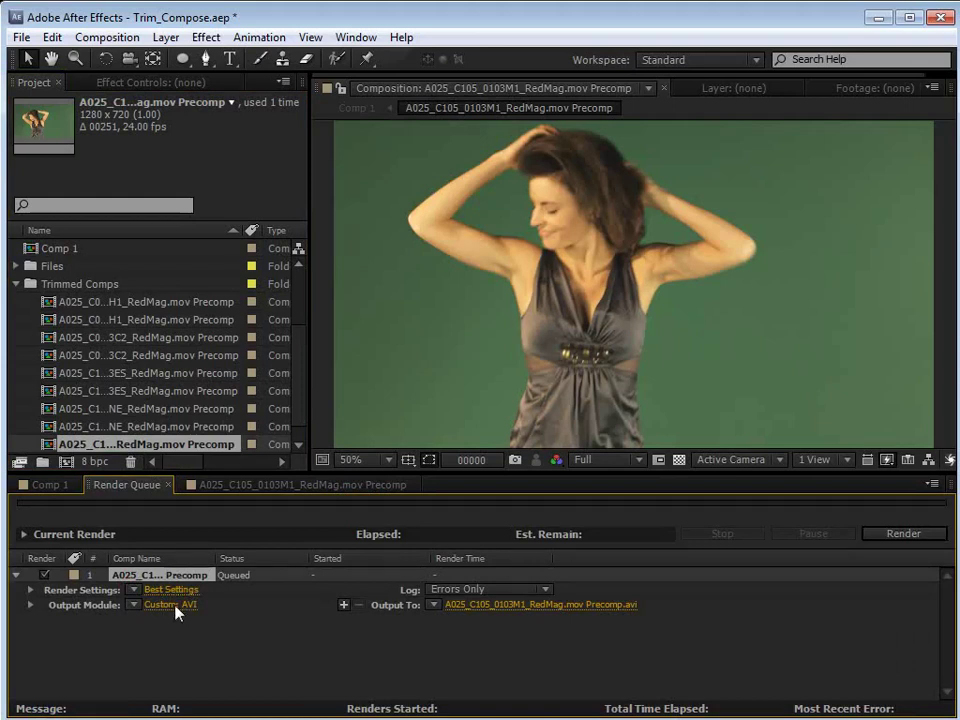
Open layer 1's precomp from Comp 1 and preview it from the start
{"action": "left_click", "coordinate": [45, 485]}
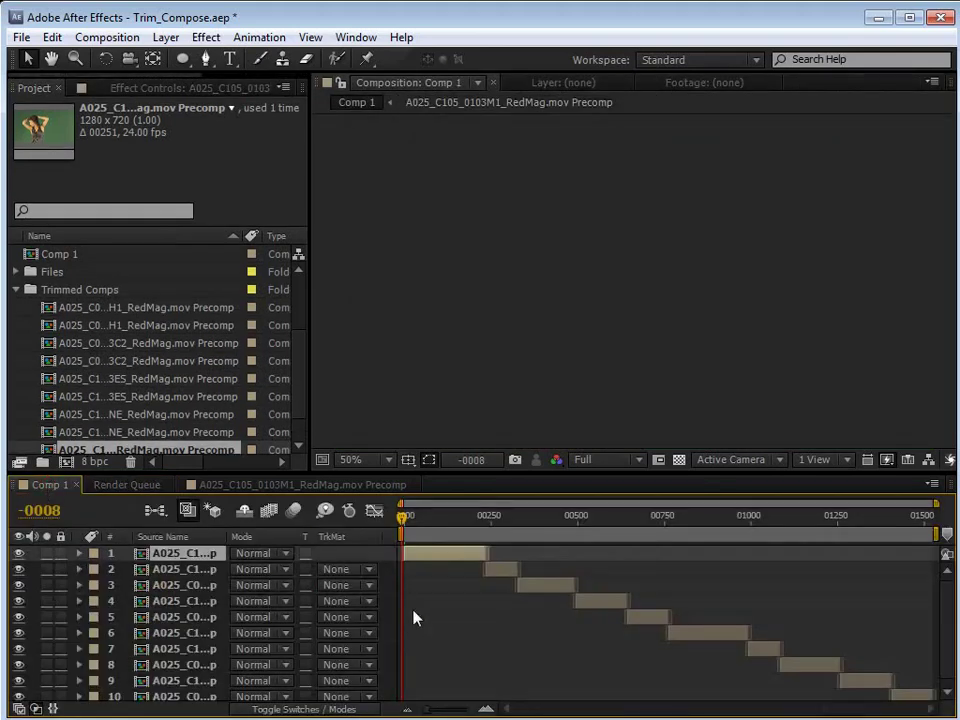
{"action": "left_click", "coordinate": [432, 549]}
{"action": "left_click_drag", "start_coordinate": [416, 520], "coordinate": [429, 520]}
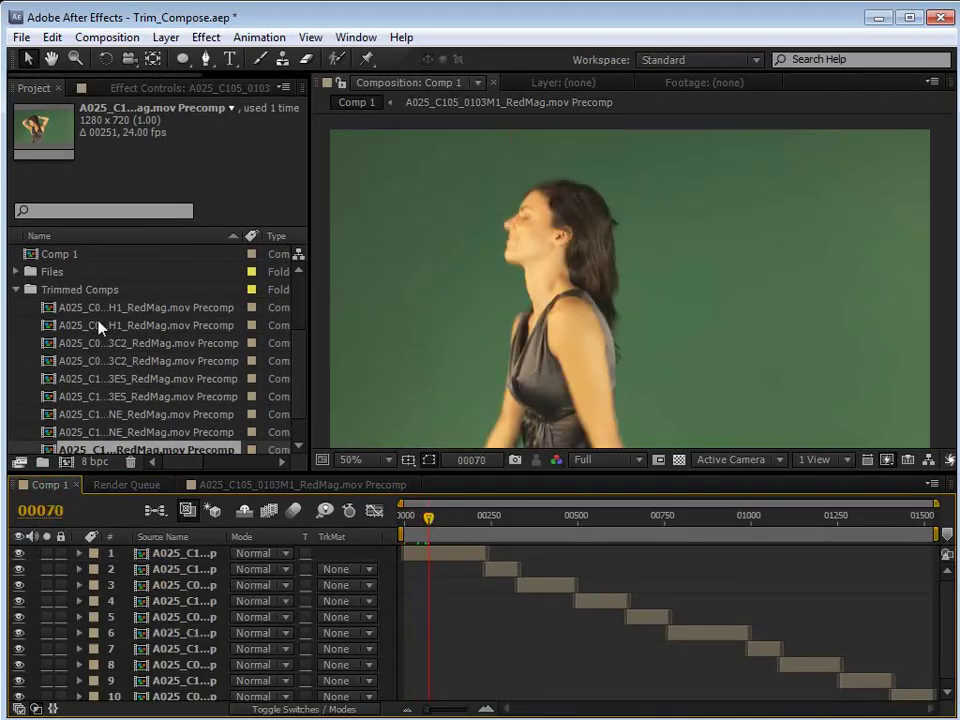
{"action": "left_click_drag", "start_coordinate": [296, 362], "coordinate": [294, 379]}
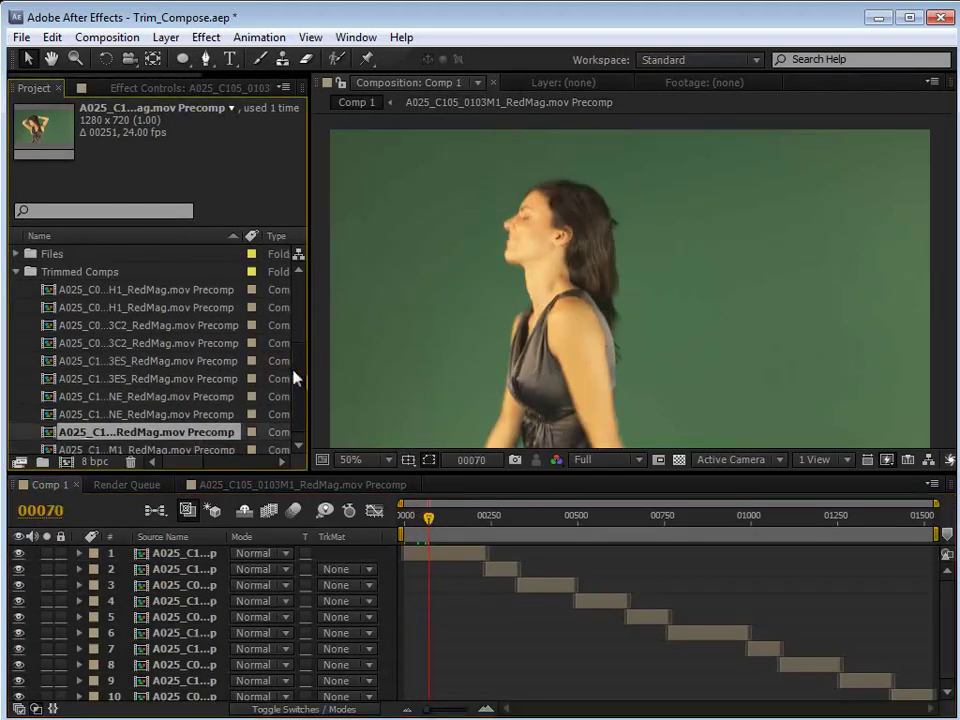
{"action": "double_click", "coordinate": [434, 561]}
{"action": "left_click", "coordinate": [402, 518]}
{"action": "key", "text": "space"}
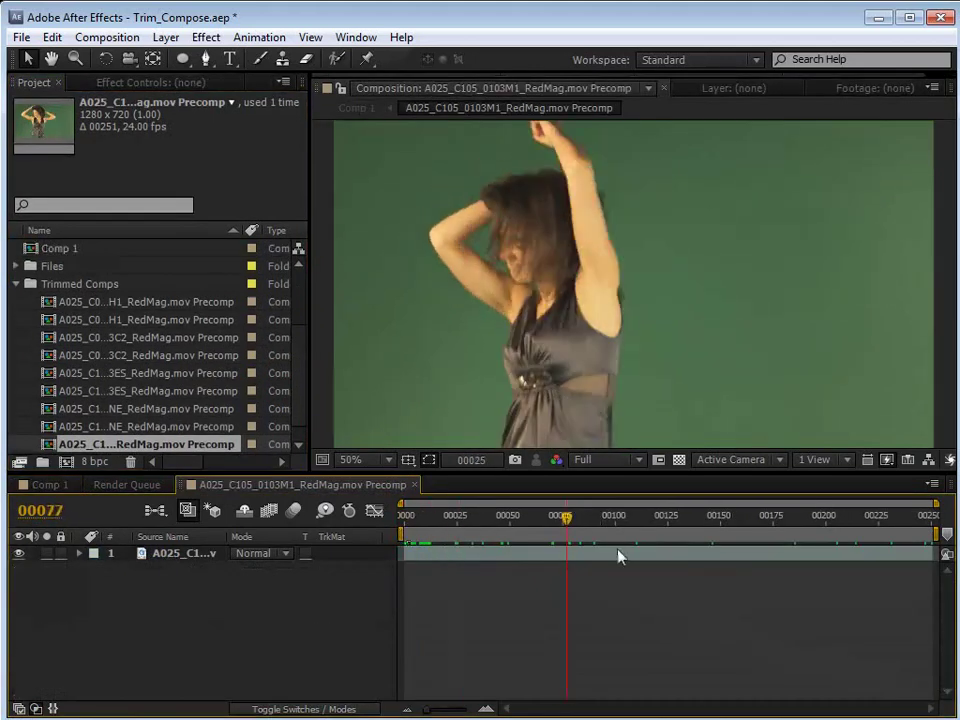
{"action": "key", "text": "space"}
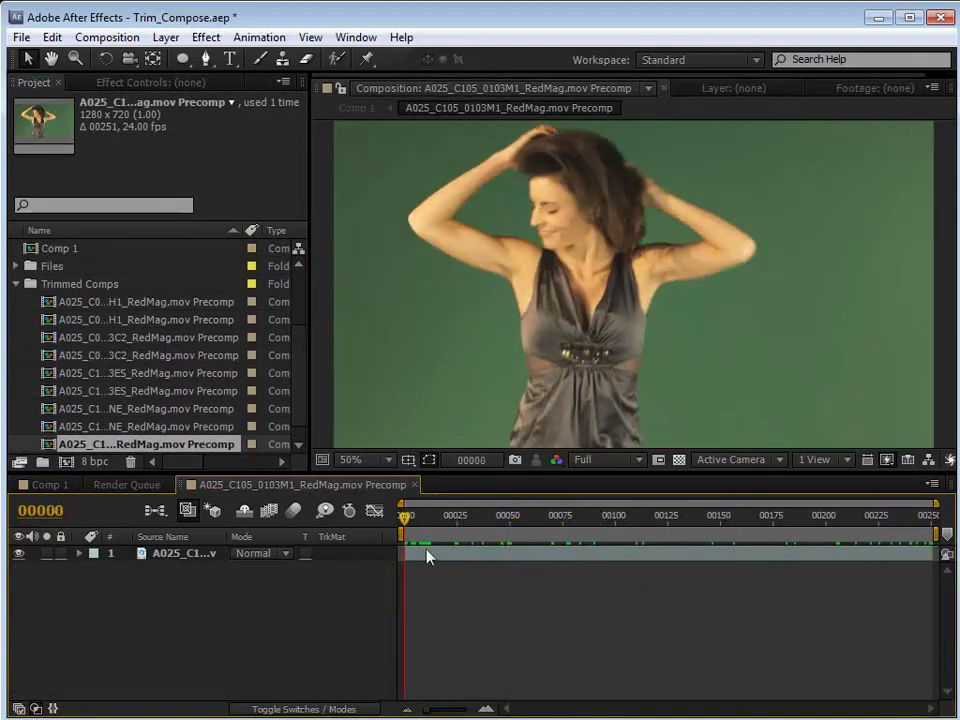
Reveal the layer's A025_C100_0103ES_RedMag.mov footage and create a movie proxy for it
{"action": "right_click", "coordinate": [457, 556]}
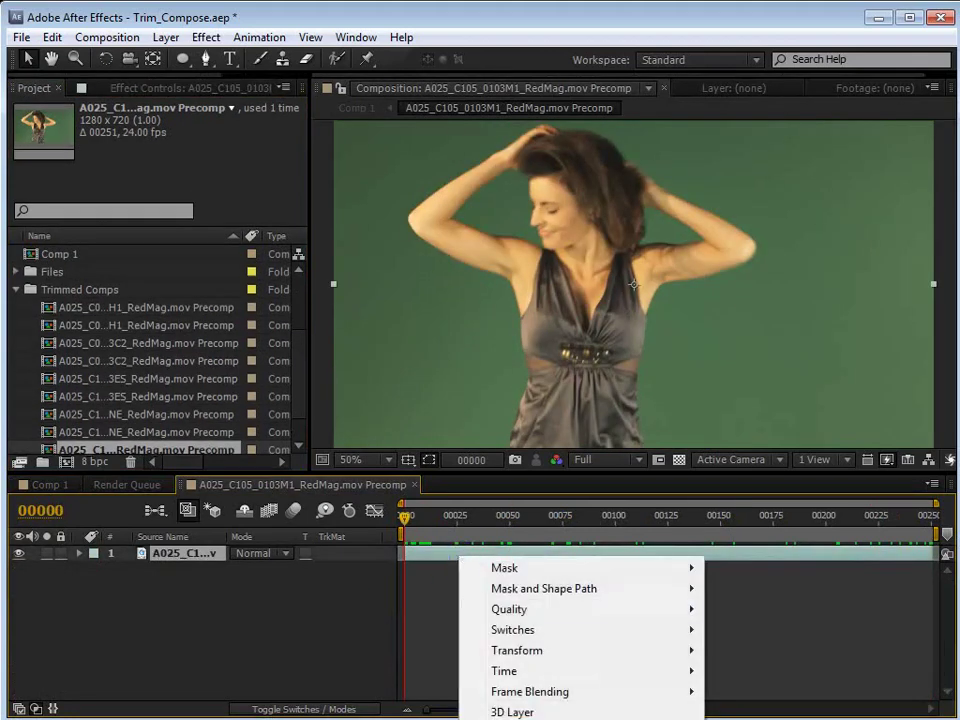
{"action": "left_click", "coordinate": [560, 715]}
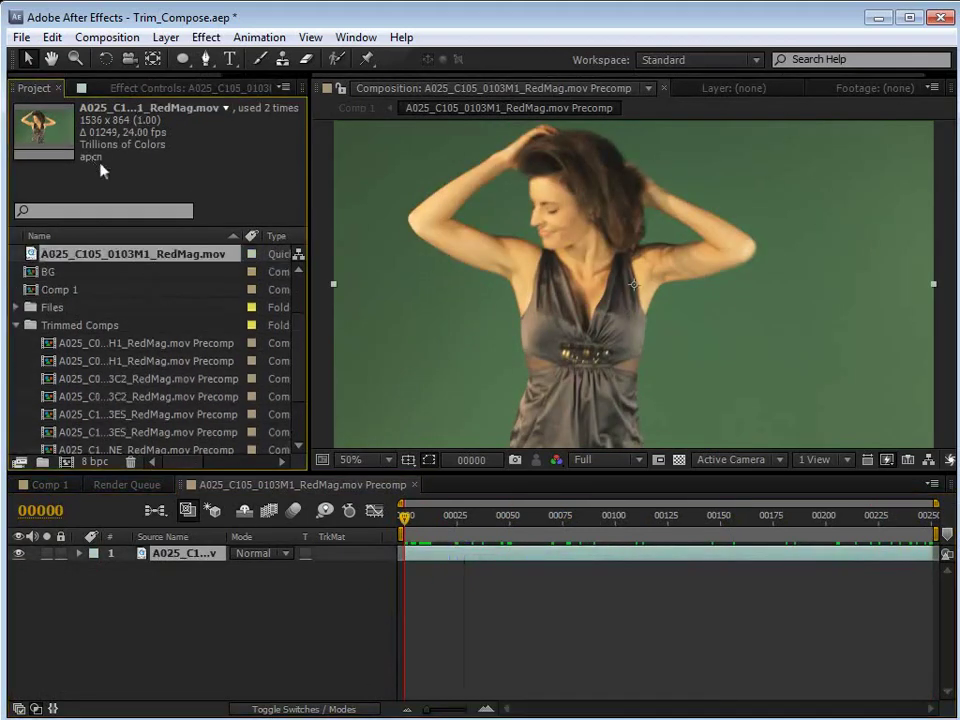
{"action": "scroll", "coordinate": [90, 290], "scroll_direction": "up", "scroll_amount": 1}
{"action": "left_click", "coordinate": [99, 272]}
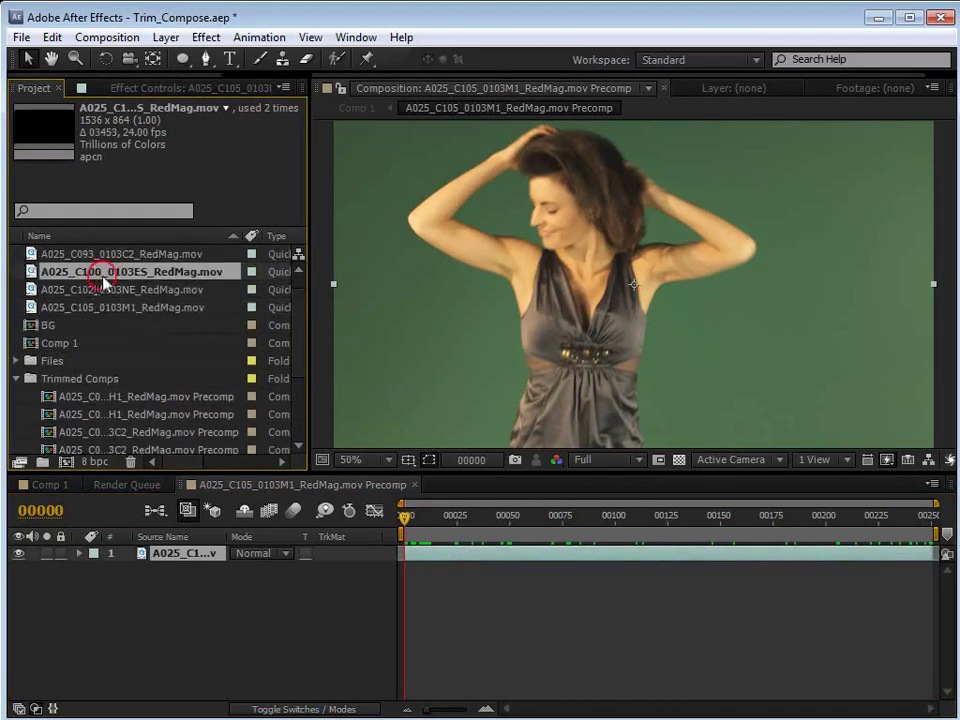
{"action": "scroll", "coordinate": [100, 260], "scroll_direction": "up", "scroll_amount": 1}
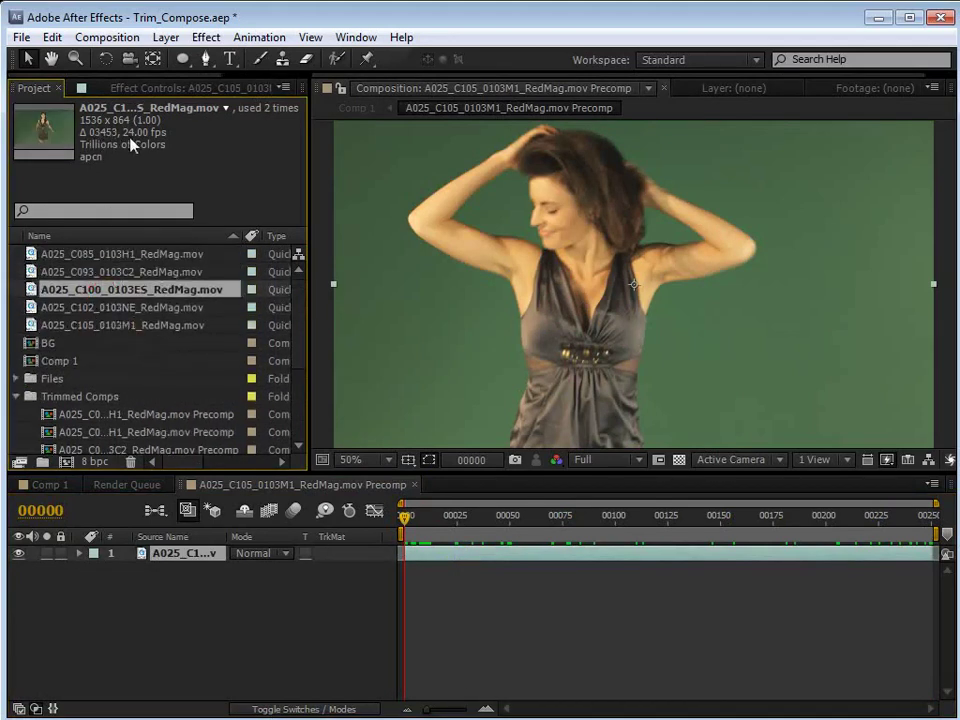
{"action": "right_click", "coordinate": [86, 291]}
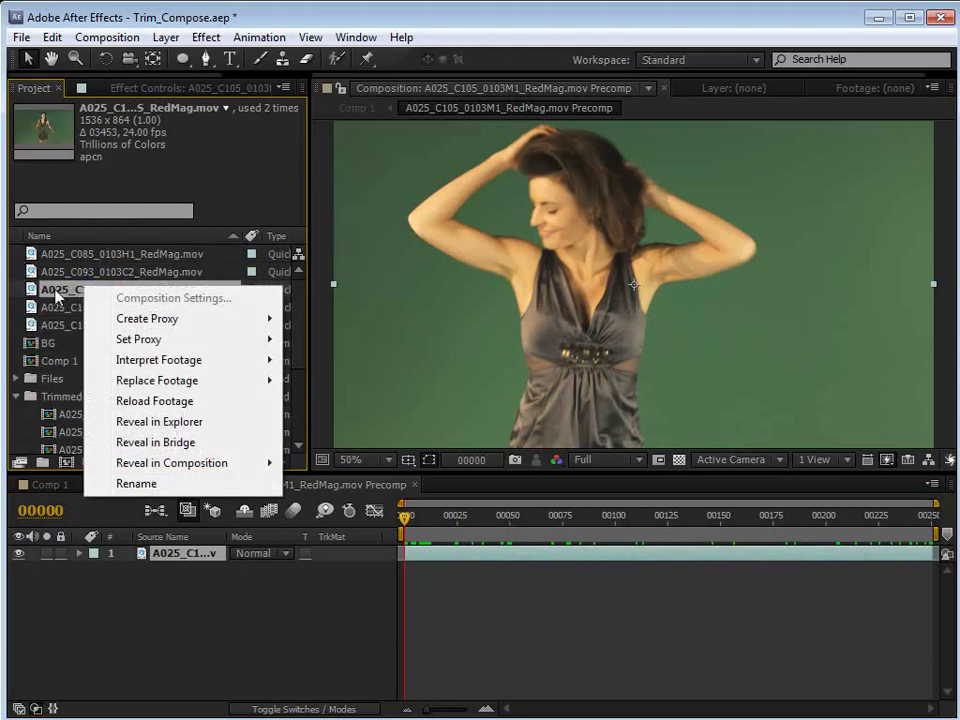
{"action": "mouse_move", "coordinate": [263, 322]}
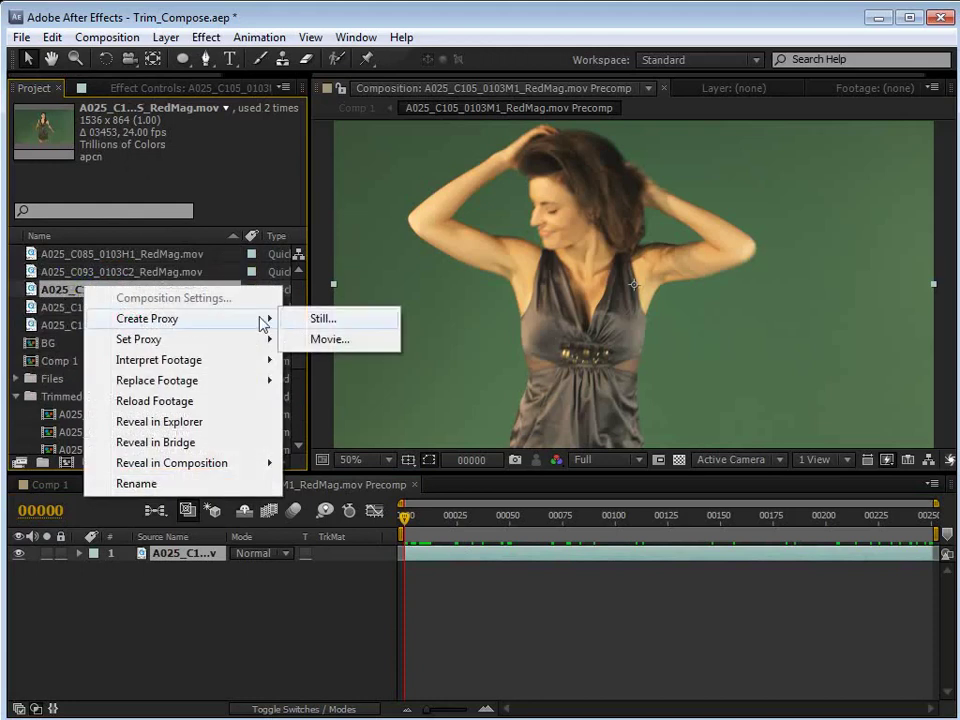
{"action": "left_click", "coordinate": [330, 339]}
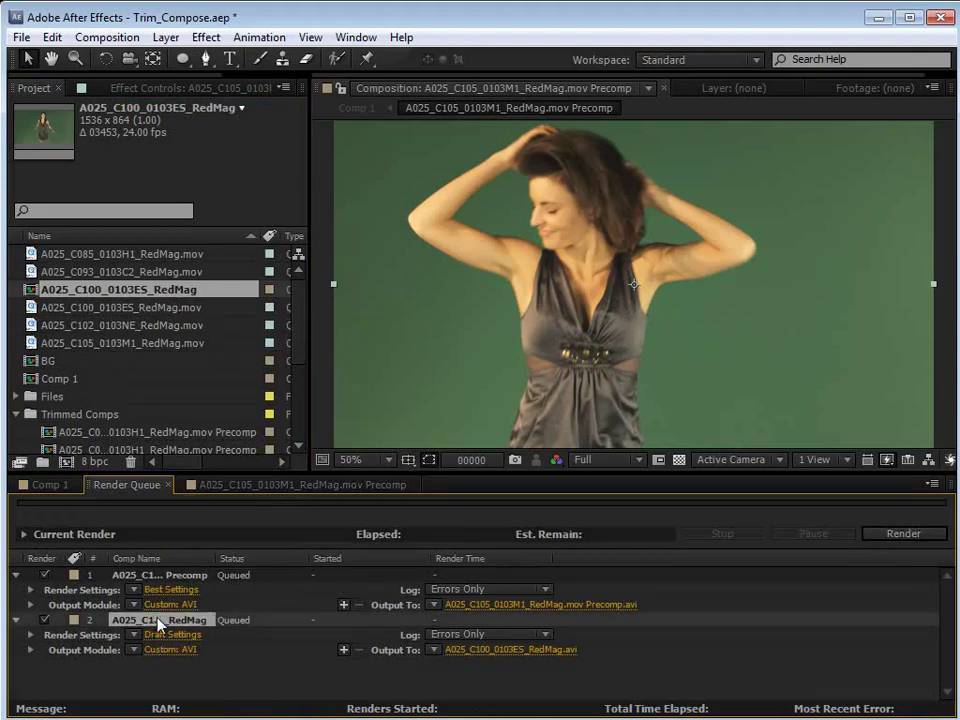
Delete both items from the Render Queue so it is empty
{"action": "key", "text": "Delete"}
{"action": "left_click", "coordinate": [150, 577]}
{"action": "key", "text": "Delete"}
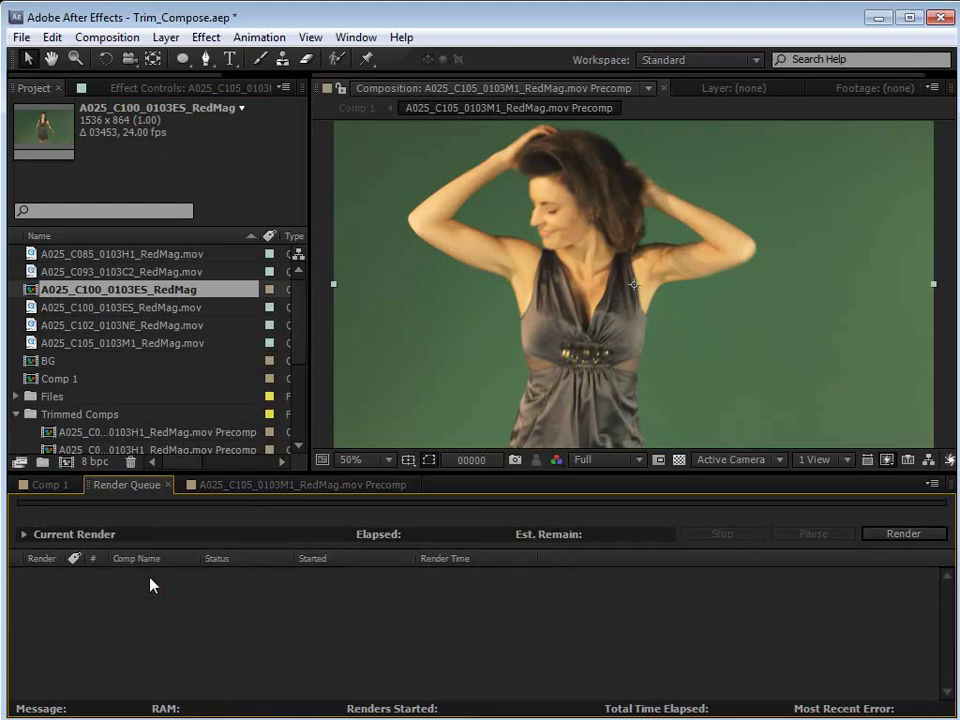
Add all ten Trimmed Comps precomps to the Render Queue and enlarge the queue panel
{"action": "left_click", "coordinate": [300, 484]}
{"action": "scroll", "coordinate": [290, 368], "scroll_direction": "down", "scroll_amount": 2}
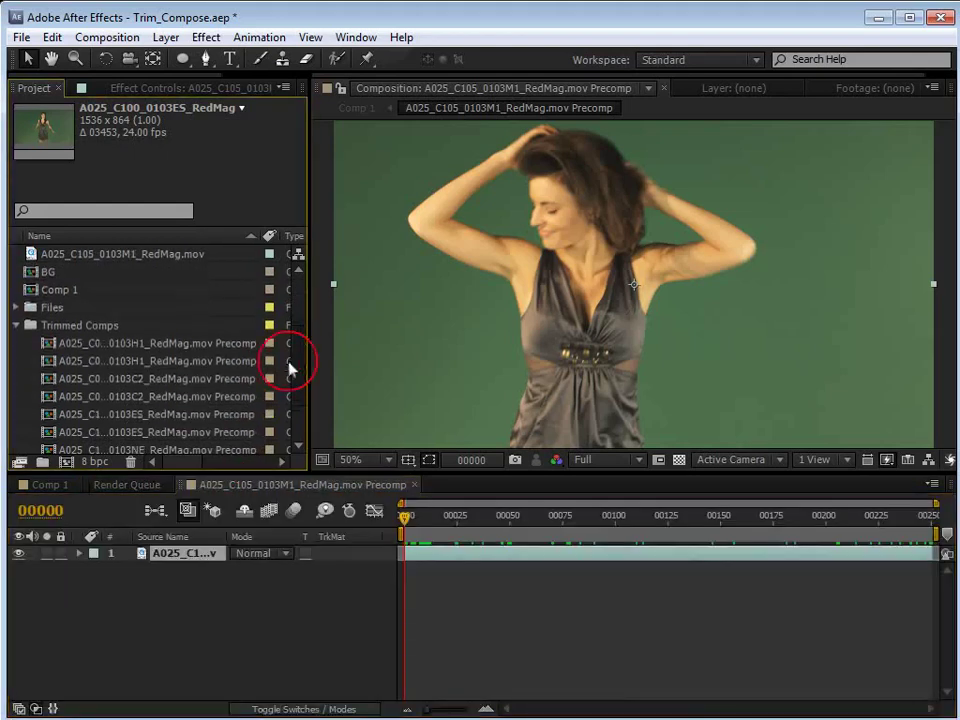
{"action": "scroll", "coordinate": [290, 368], "scroll_direction": "down", "scroll_amount": 2}
{"action": "left_click", "coordinate": [128, 290]}
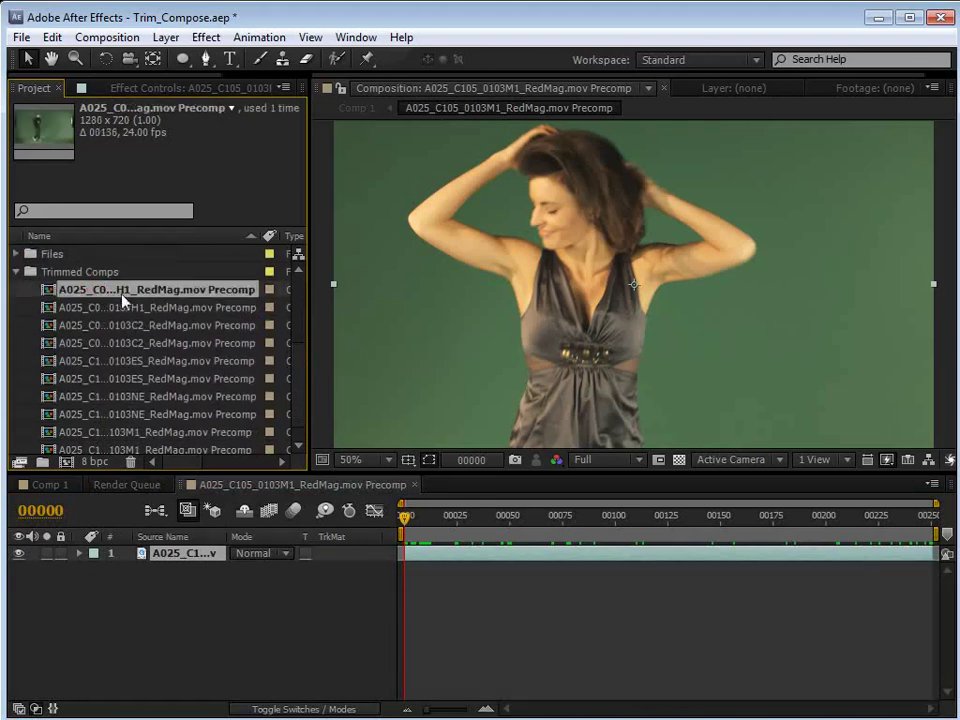
{"action": "scroll", "coordinate": [124, 296], "scroll_direction": "down", "scroll_amount": 1}
{"action": "left_click", "coordinate": [75, 432], "text": "shift"}
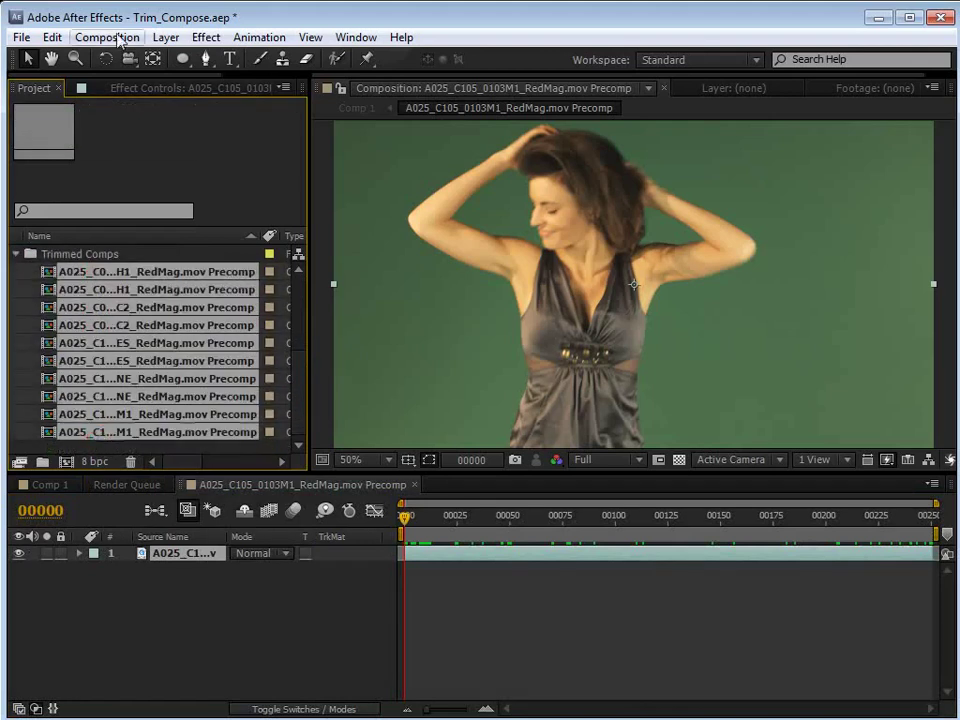
{"action": "left_click", "coordinate": [107, 37]}
{"action": "left_click", "coordinate": [152, 177]}
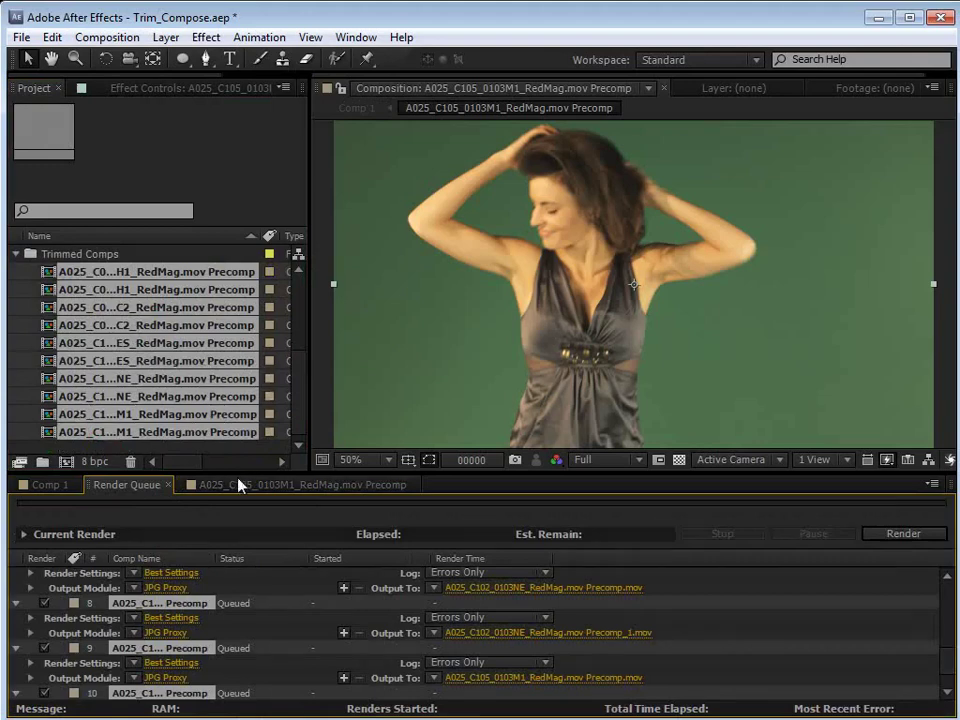
{"action": "left_click_drag", "start_coordinate": [238, 476], "coordinate": [238, 190]}
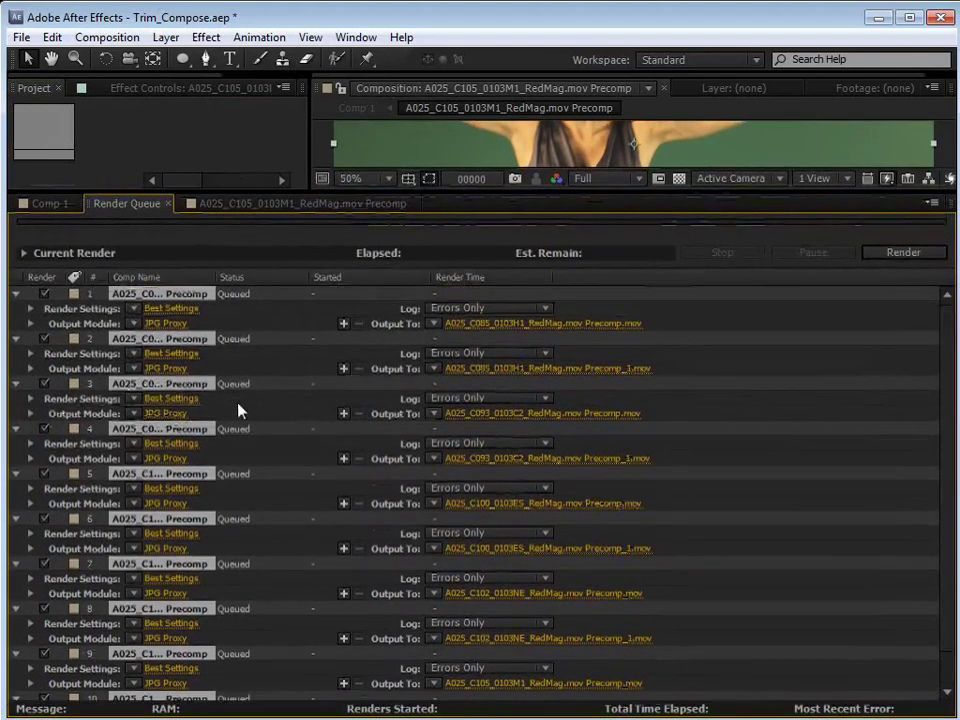
{"action": "scroll", "coordinate": [250, 410], "scroll_direction": "down", "scroll_amount": 1}
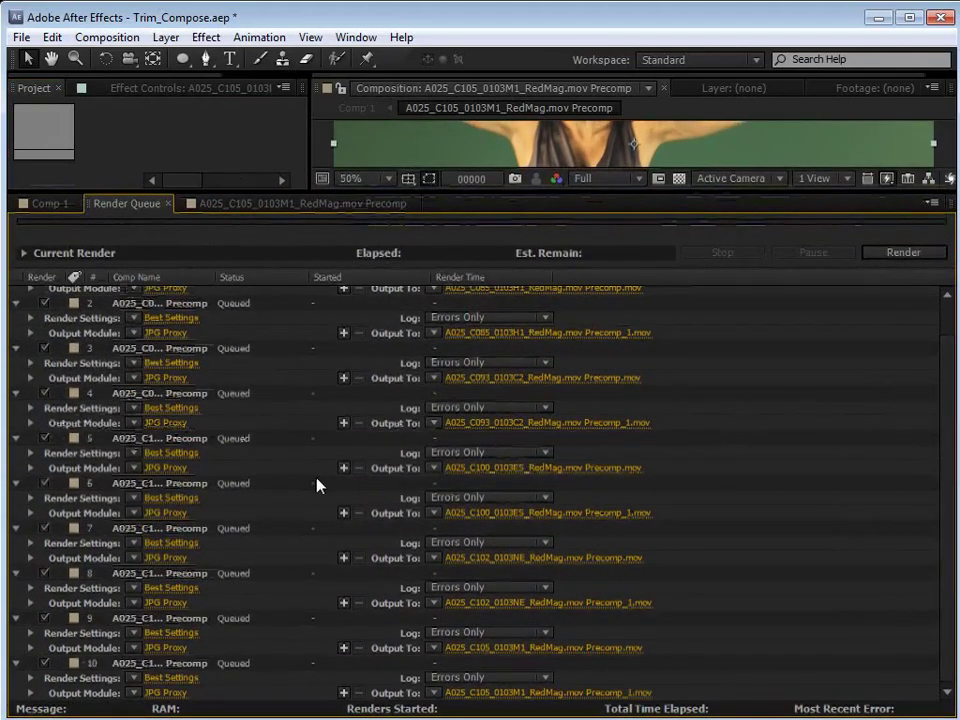
Create a new output module template using QuickTime Photo - JPEG at quality 92
{"action": "left_click", "coordinate": [52, 37]}
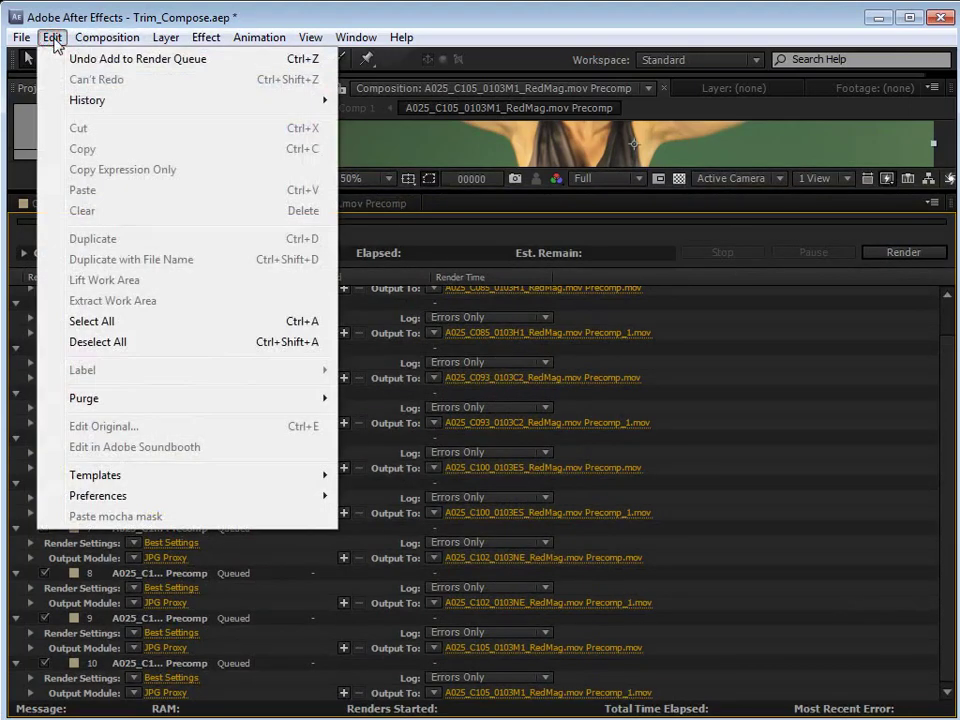
{"action": "mouse_move", "coordinate": [141, 476]}
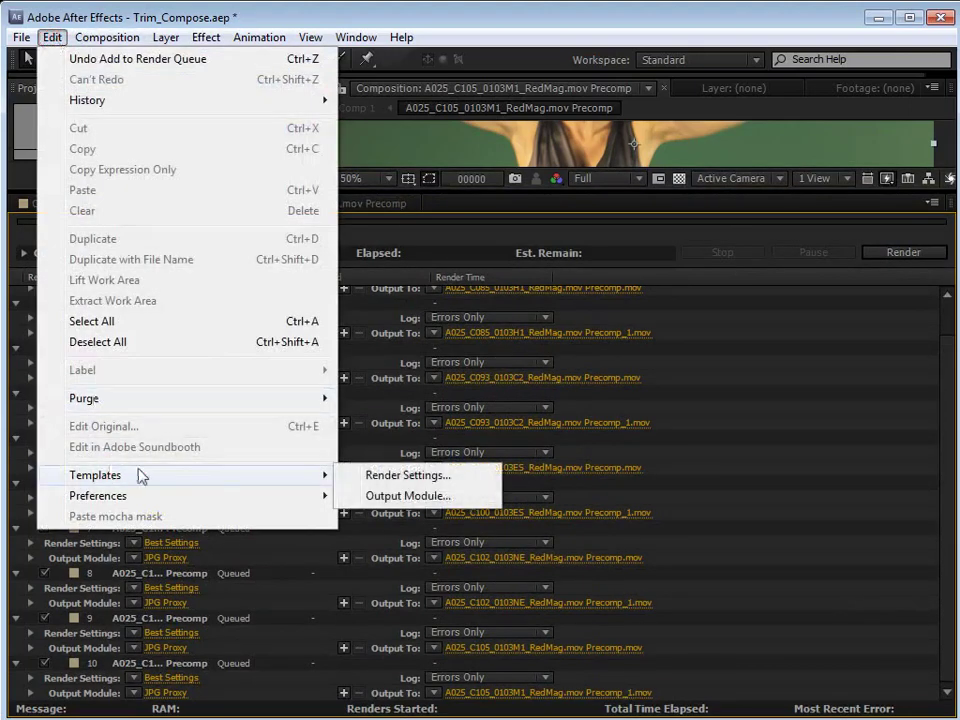
{"action": "left_click", "coordinate": [410, 496]}
{"action": "left_click_drag", "start_coordinate": [422, 167], "coordinate": [382, 167]}
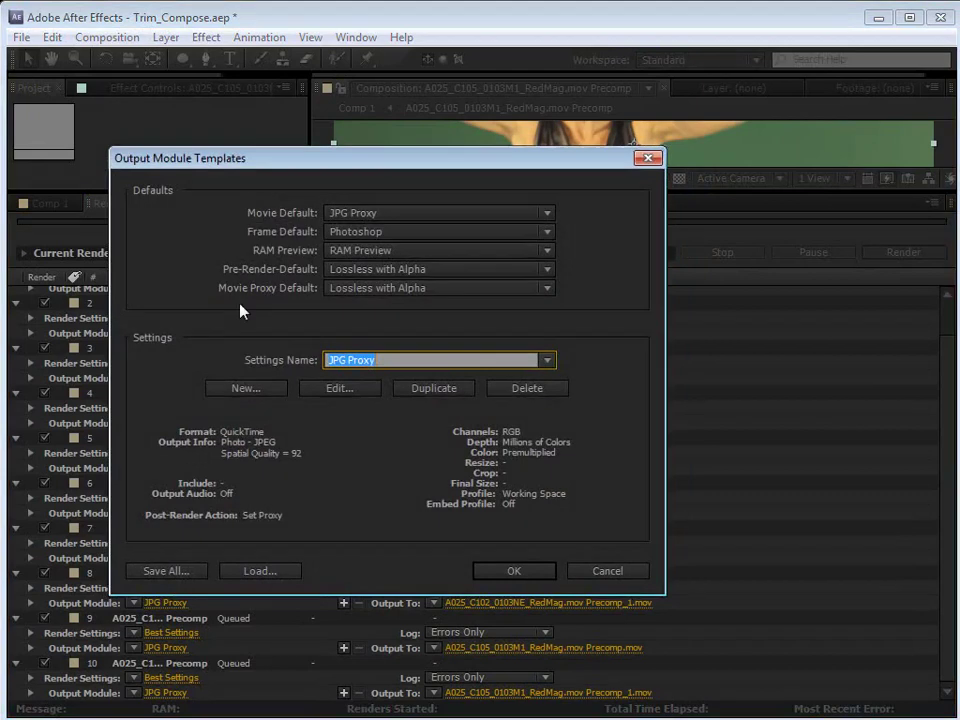
{"action": "left_click", "coordinate": [242, 390]}
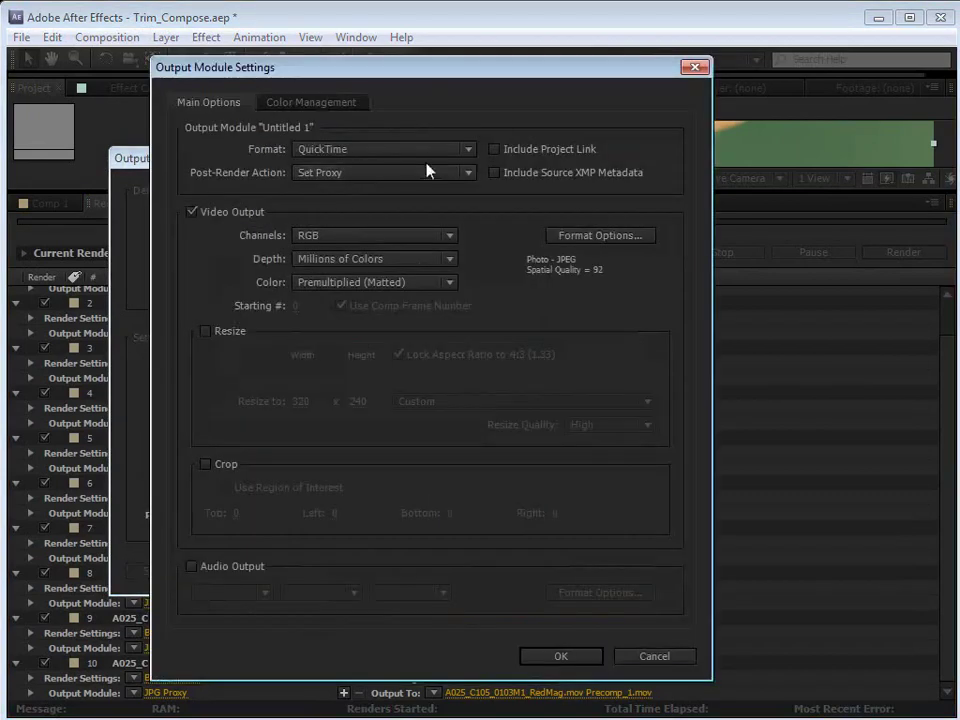
{"action": "left_click", "coordinate": [360, 148]}
{"action": "left_click", "coordinate": [365, 146]}
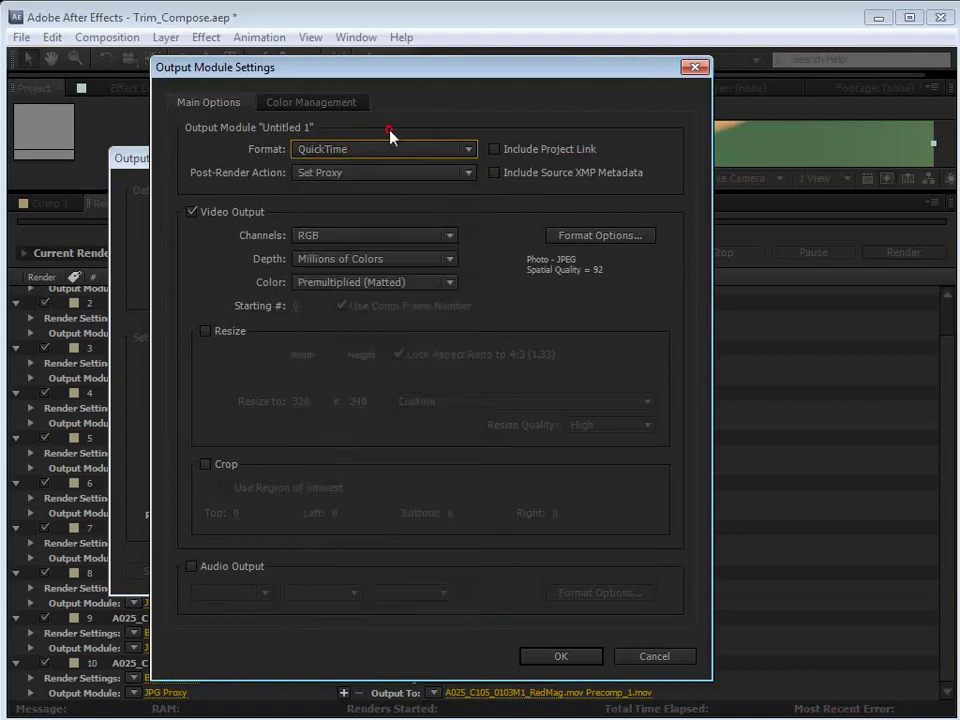
{"action": "left_click", "coordinate": [604, 240]}
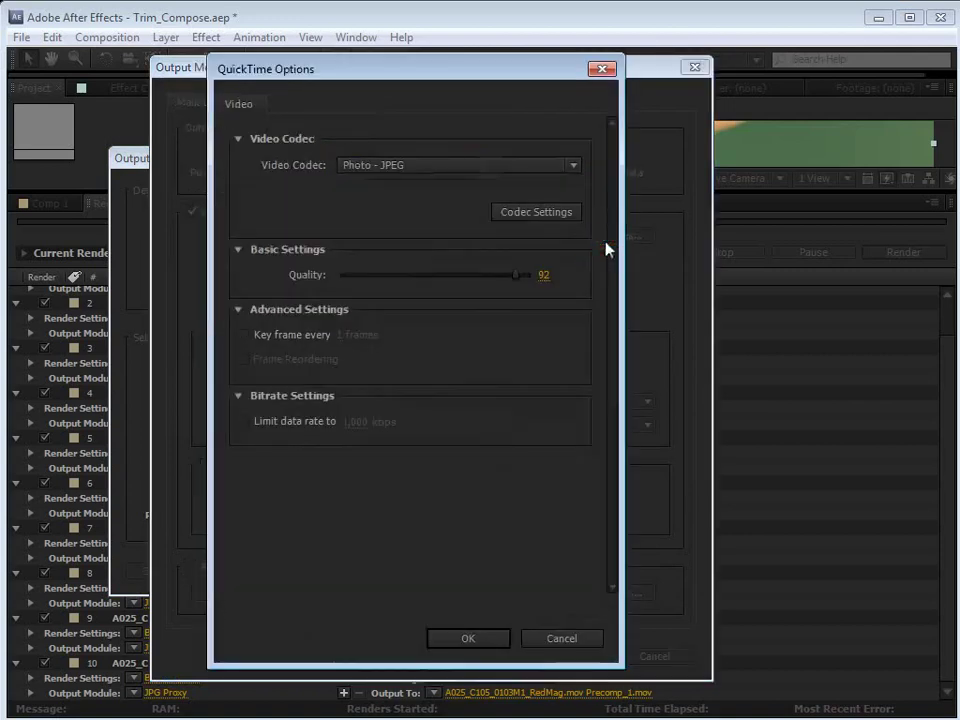
{"action": "left_click", "coordinate": [468, 638]}
{"action": "left_click", "coordinate": [338, 150]}
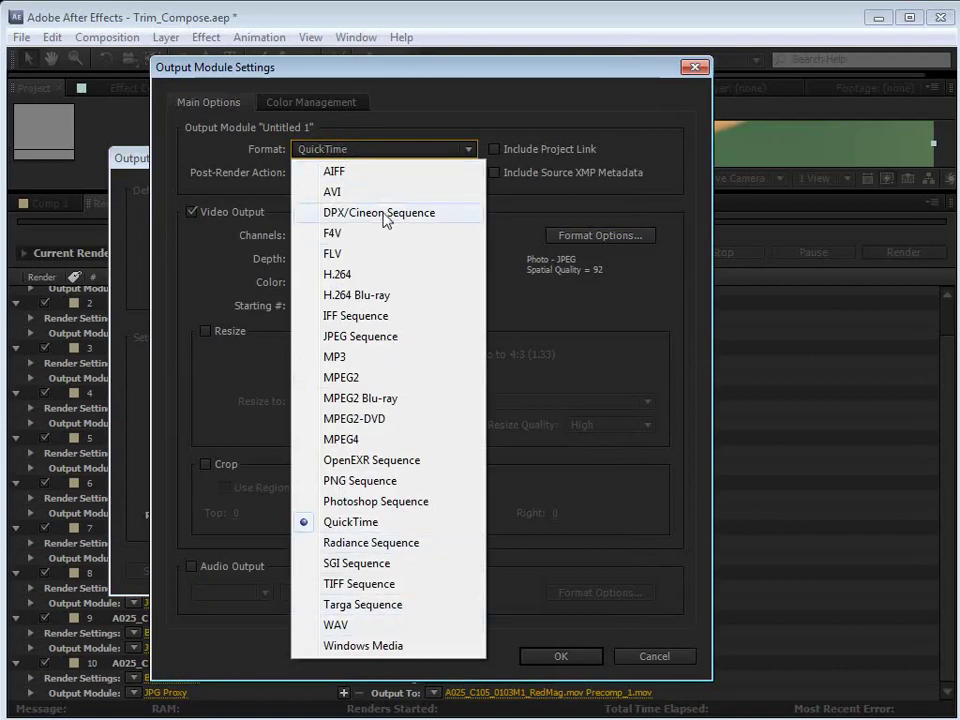
{"action": "left_click", "coordinate": [439, 64]}
{"action": "left_click_drag", "start_coordinate": [439, 64], "coordinate": [425, 72]}
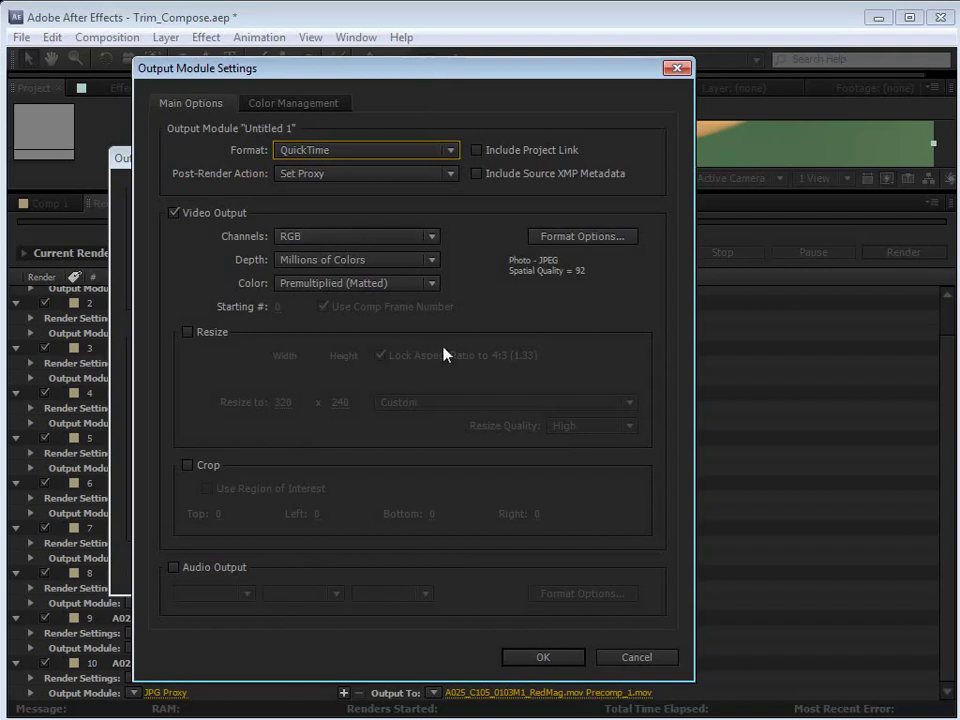
{"action": "left_click", "coordinate": [545, 657]}
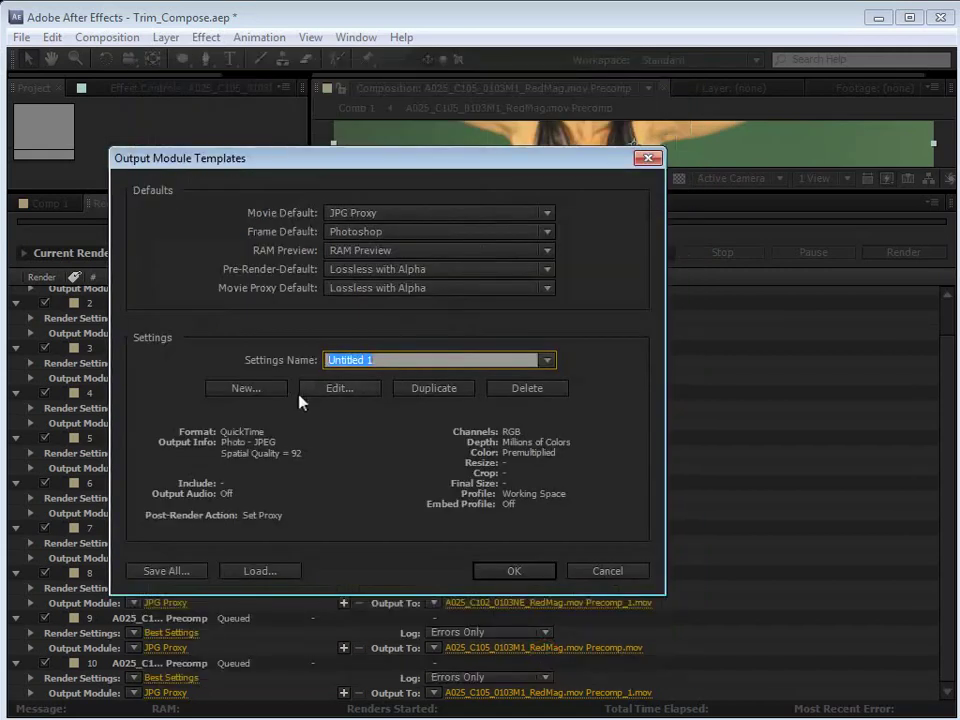
Set the template's post-render action to Set Proxy and name it 'Proxy HQ JPG'
{"action": "left_click", "coordinate": [339, 388]}
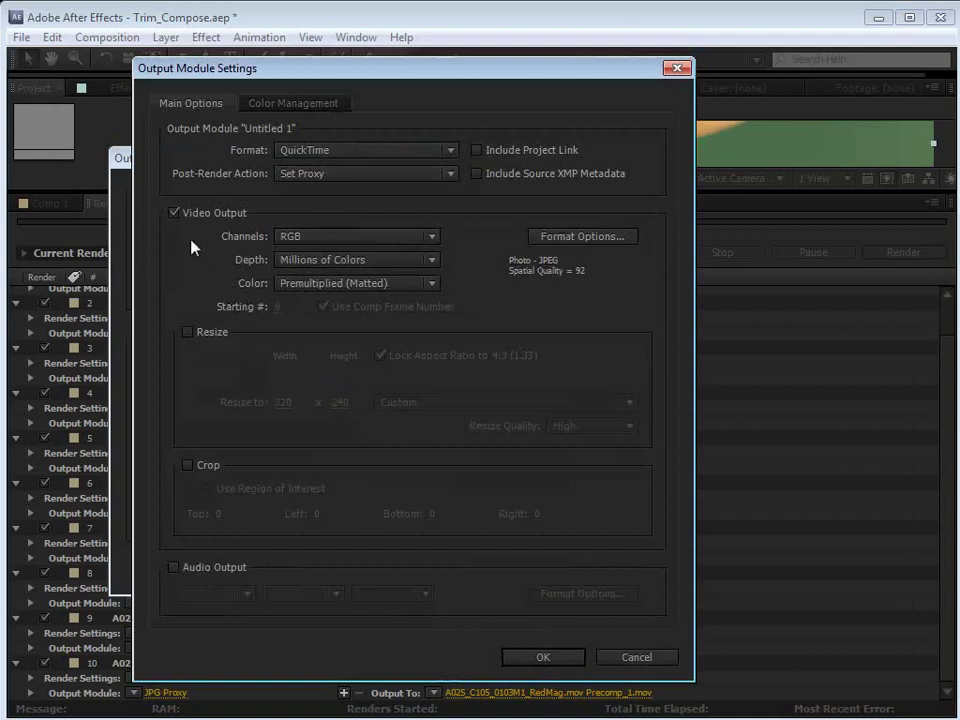
{"action": "left_click", "coordinate": [320, 175]}
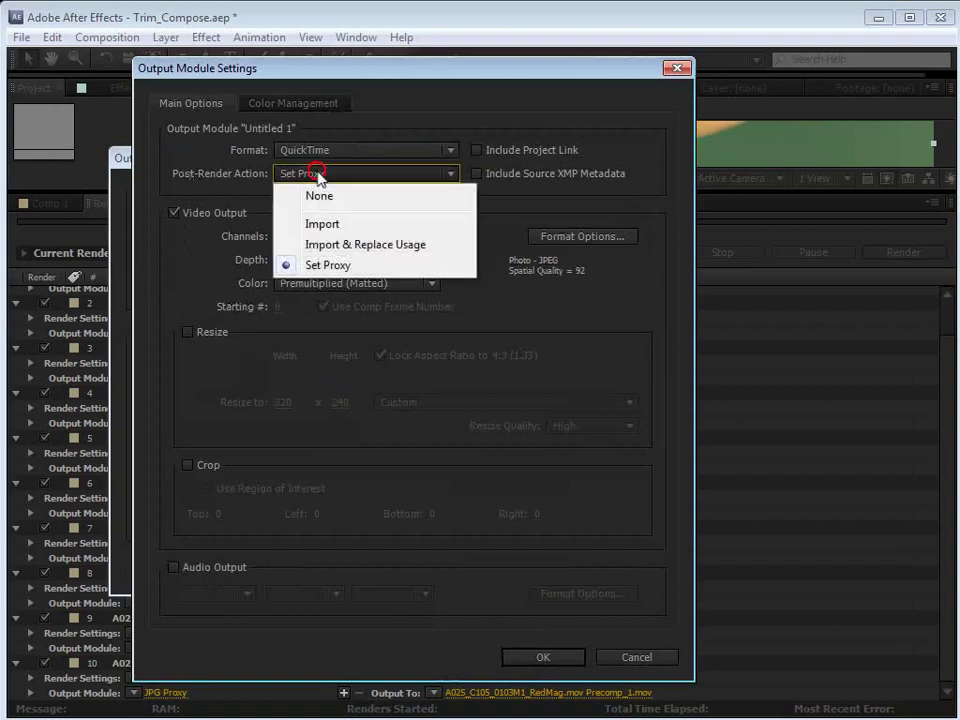
{"action": "left_click", "coordinate": [328, 266]}
{"action": "left_click", "coordinate": [522, 655]}
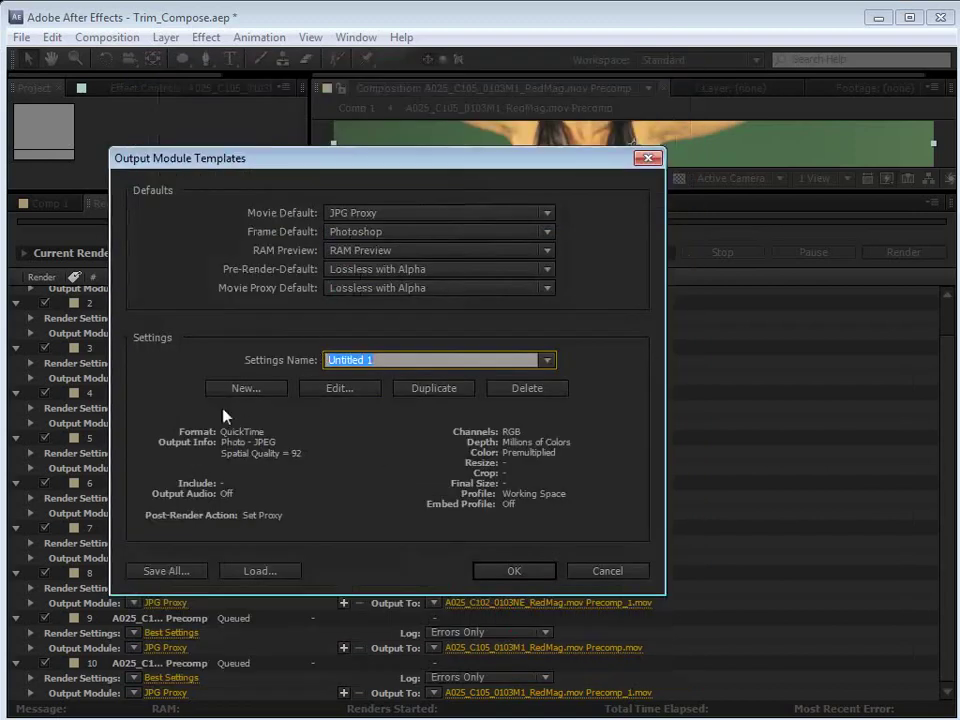
{"action": "left_click", "coordinate": [250, 361]}
{"action": "type", "text": "Proxy HQ JPG"}
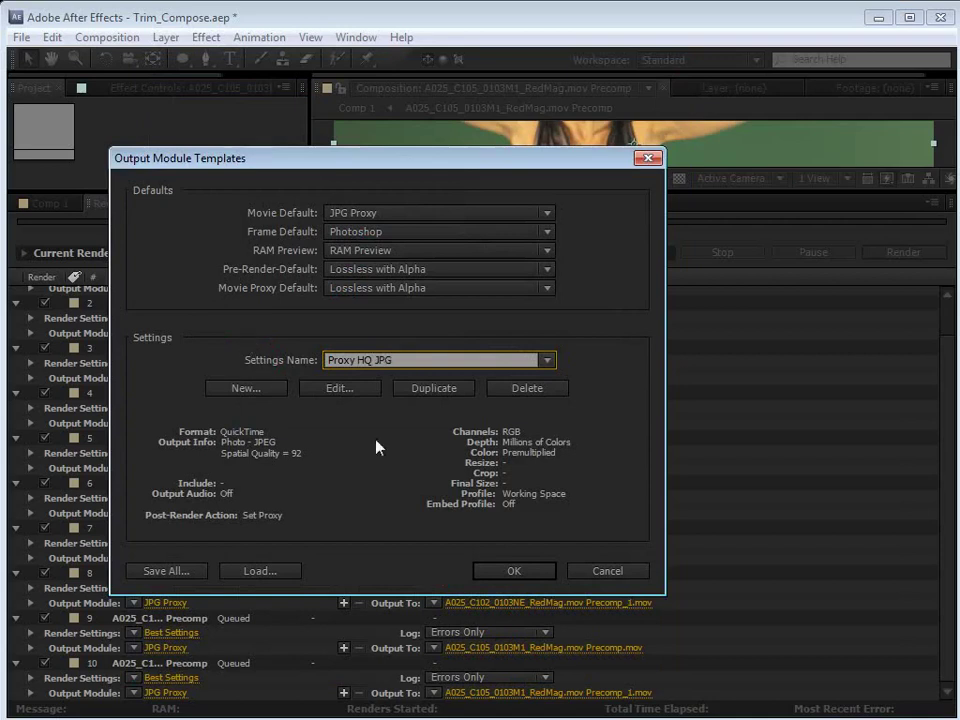
{"action": "left_click", "coordinate": [516, 573]}
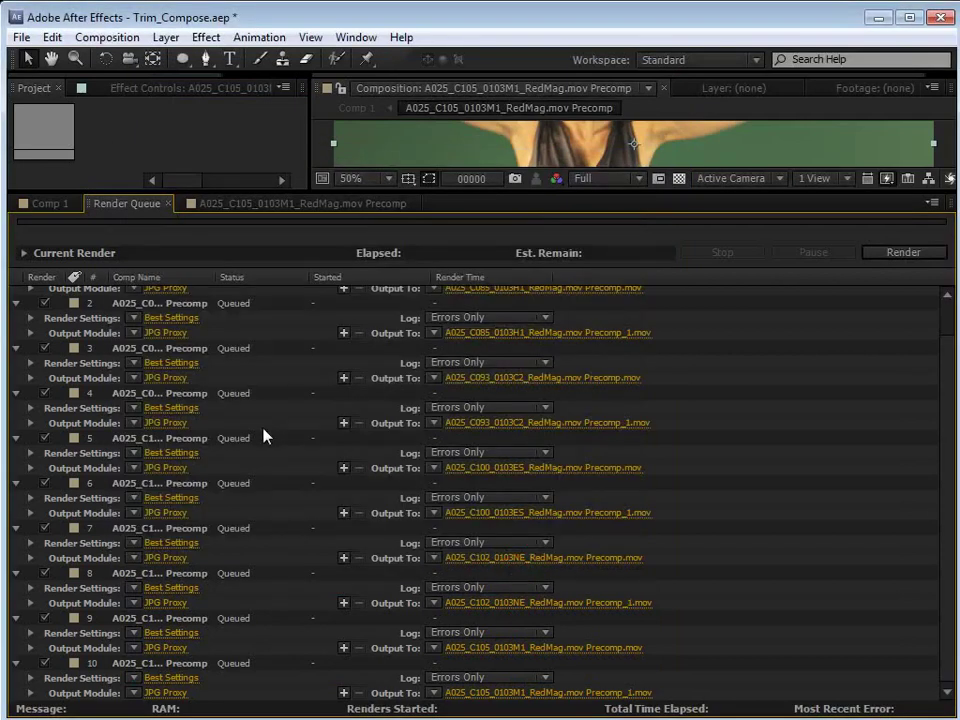
Apply the Proxy HQ JPG output module to all ten queued render items
{"action": "key", "text": "grave"}
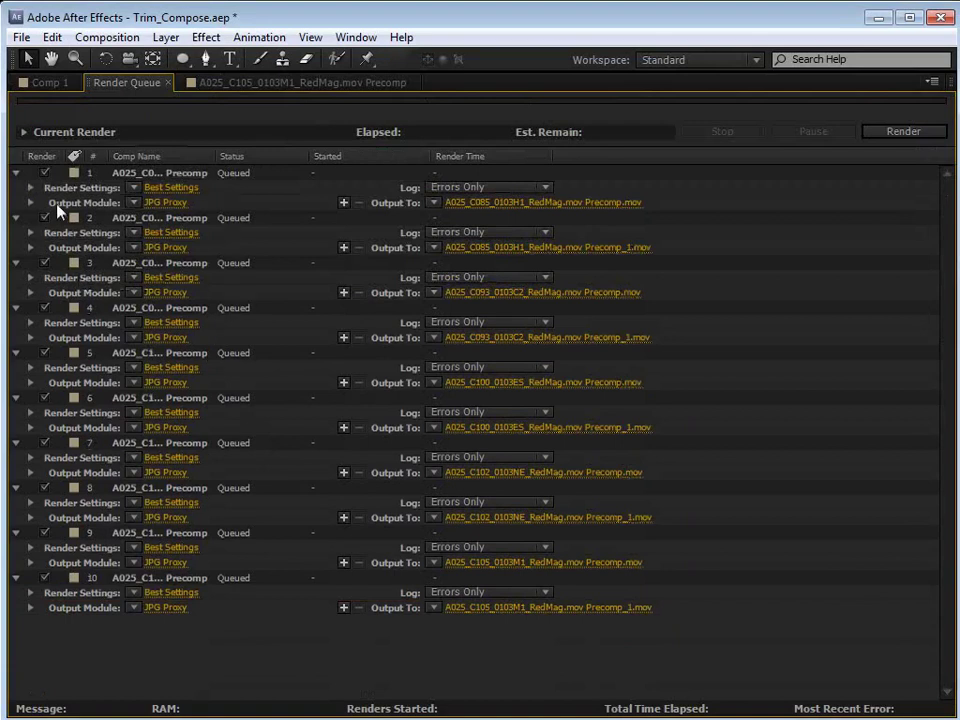
{"action": "left_click", "coordinate": [97, 204]}
{"action": "left_click", "coordinate": [78, 608], "text": "shift"}
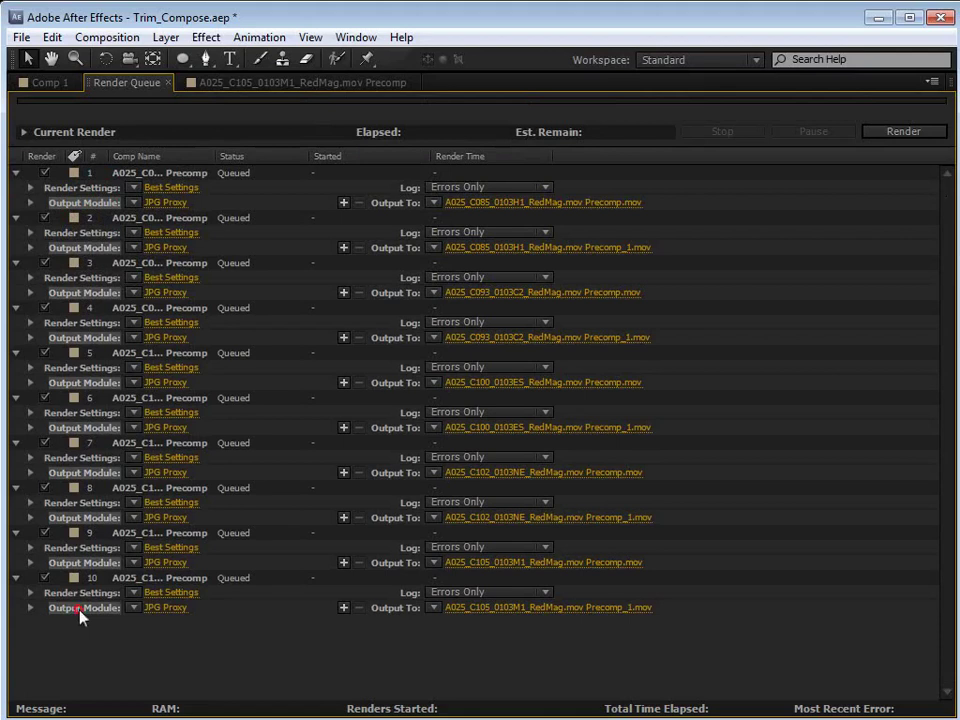
{"action": "left_click", "coordinate": [134, 607]}
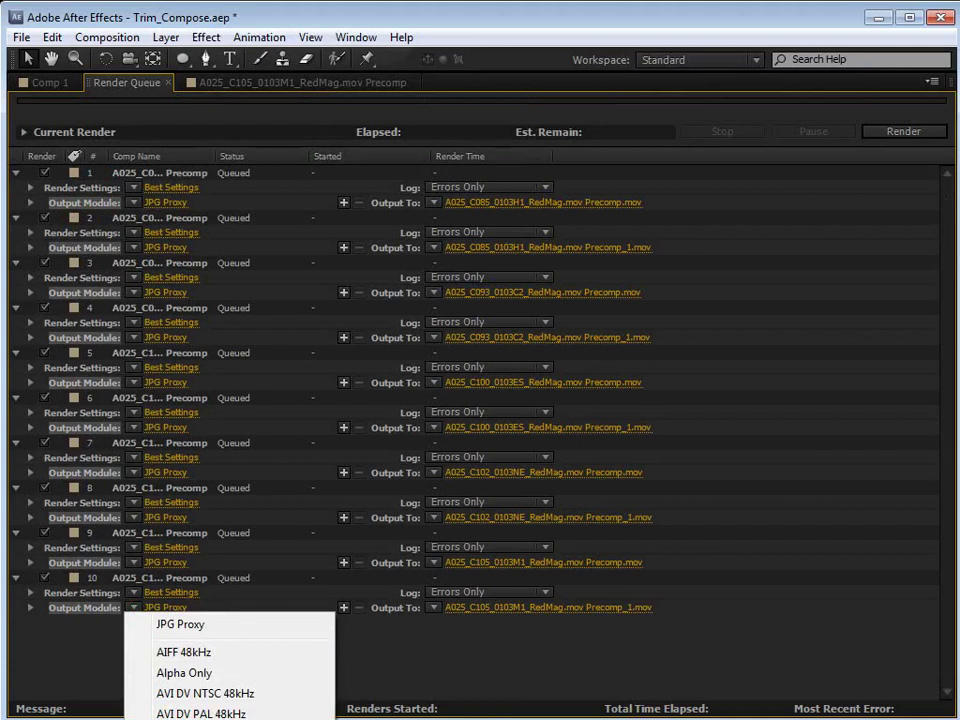
{"action": "left_click", "coordinate": [180, 715]}
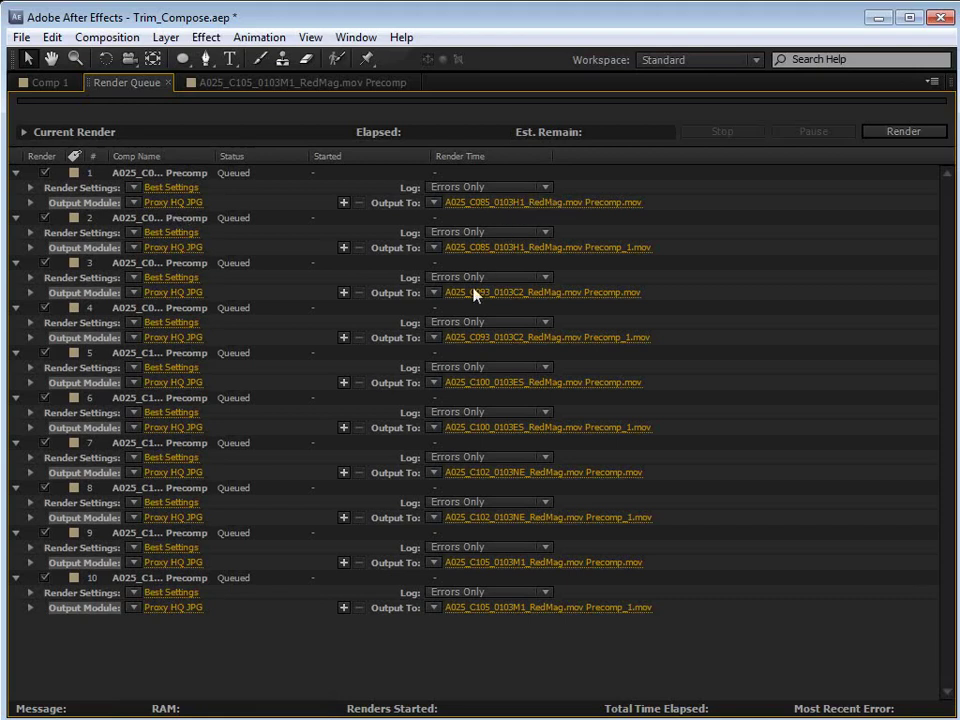
{"action": "key", "text": "grave"}
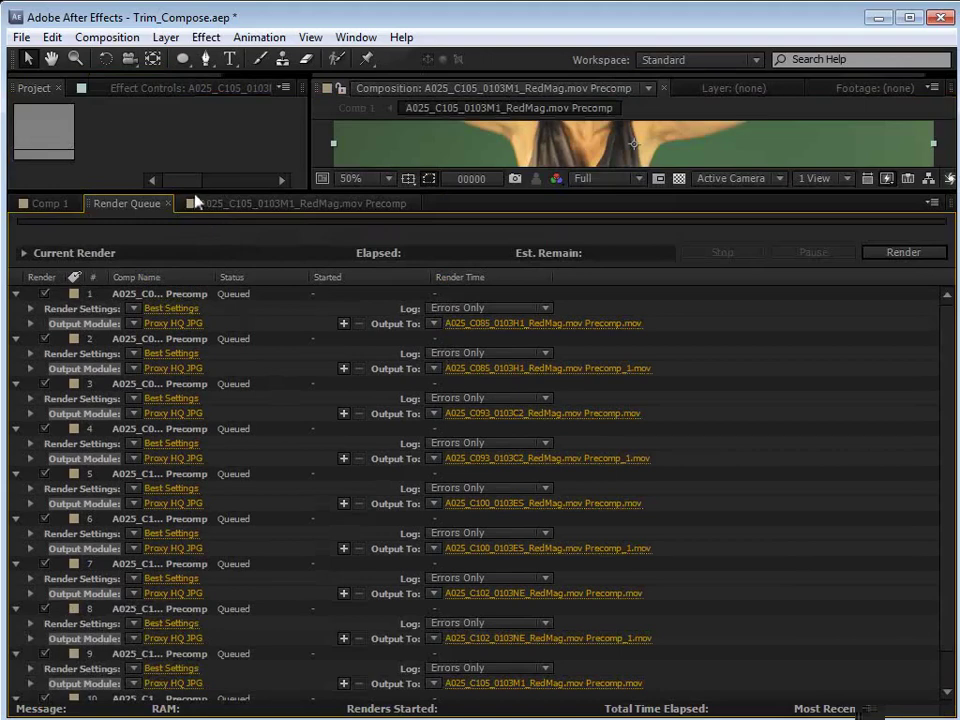
Enlarge the project list and viewer, then select the first trimmed precomps
{"action": "left_click_drag", "start_coordinate": [193, 193], "coordinate": [190, 552]}
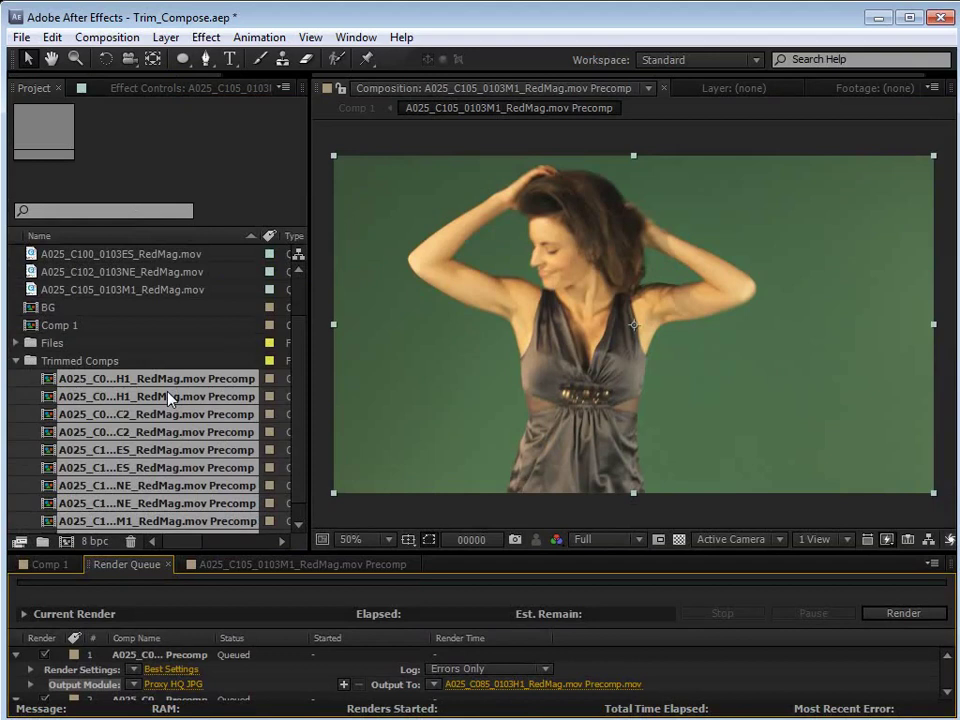
{"action": "left_click", "coordinate": [79, 380]}
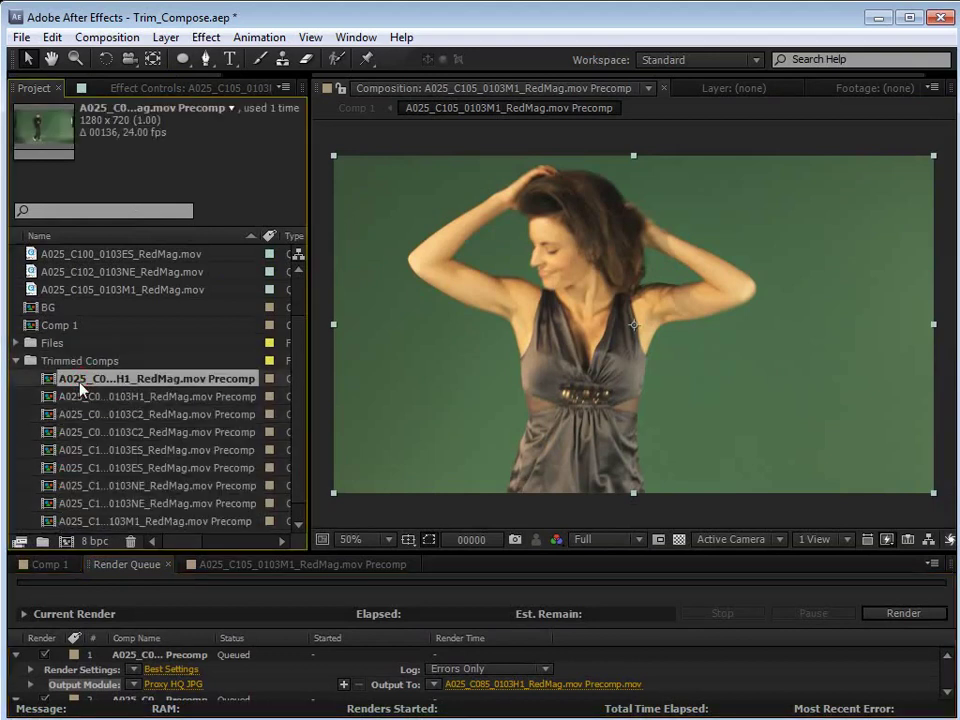
{"action": "left_click", "coordinate": [82, 400]}
{"action": "scroll", "coordinate": [110, 420], "scroll_direction": "down", "scroll_amount": 1}
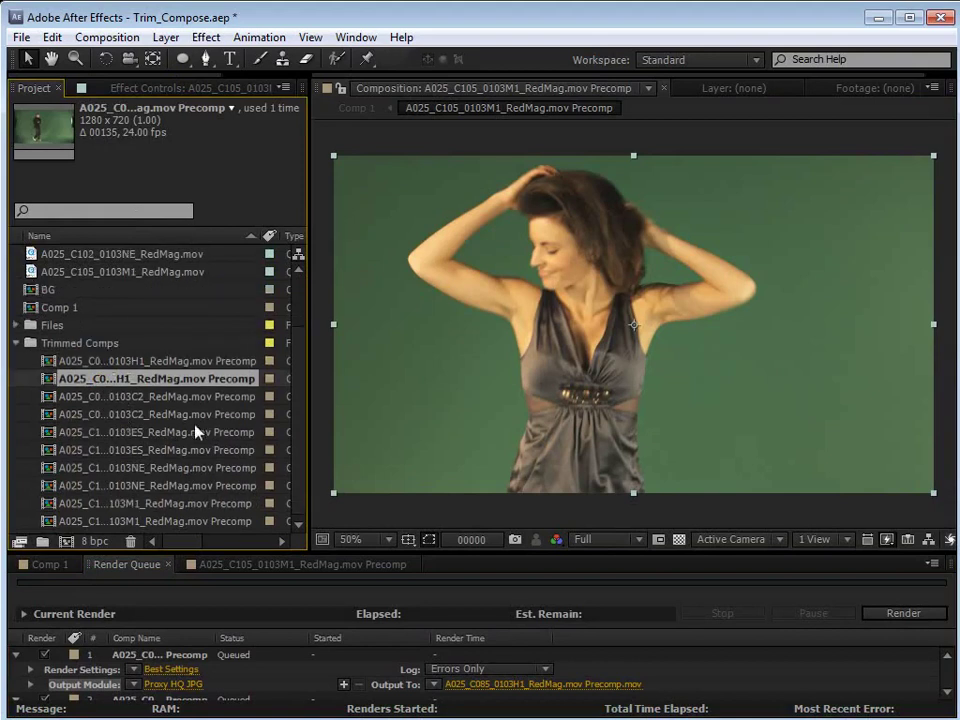
Scrub Comp 1 forward and select the render item that finished in 13 seconds
{"action": "left_click", "coordinate": [50, 564]}
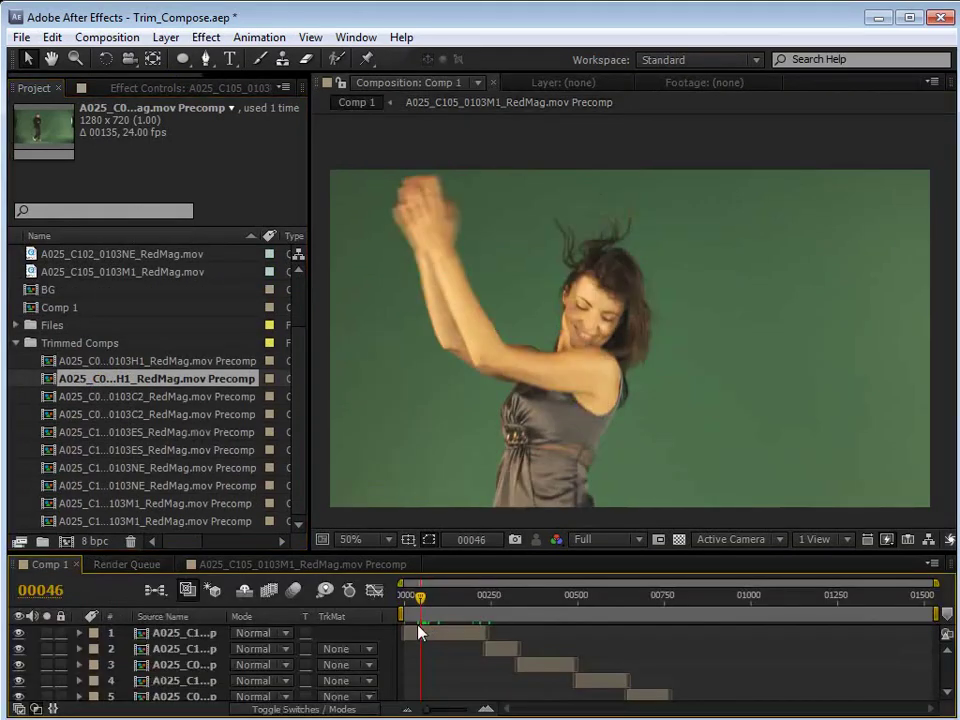
{"action": "left_click_drag", "start_coordinate": [407, 610], "coordinate": [716, 640]}
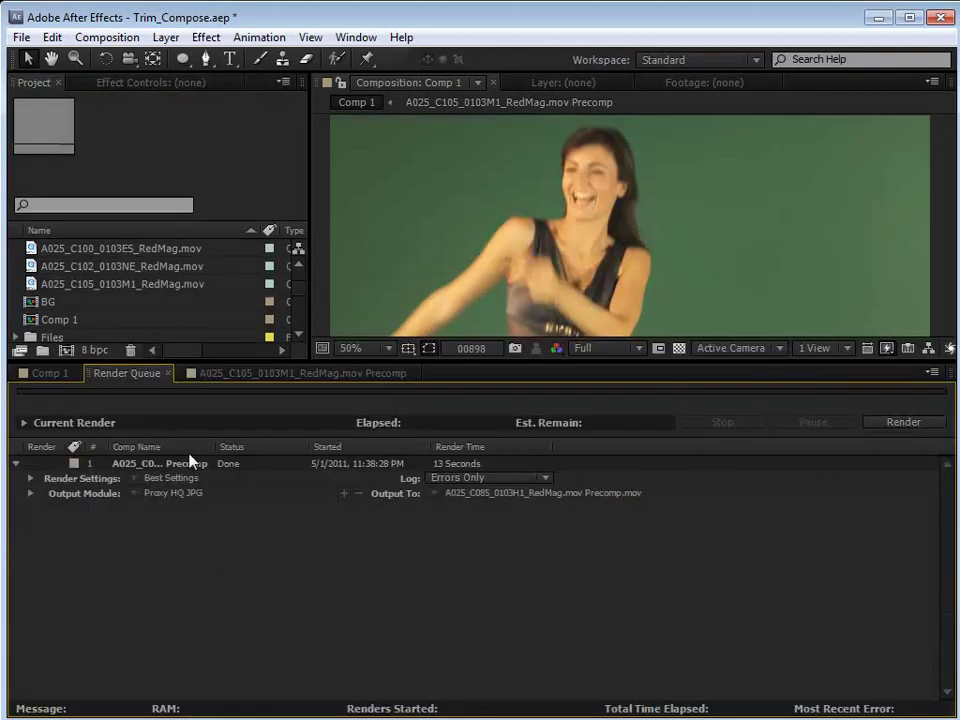
{"action": "left_click", "coordinate": [189, 455]}
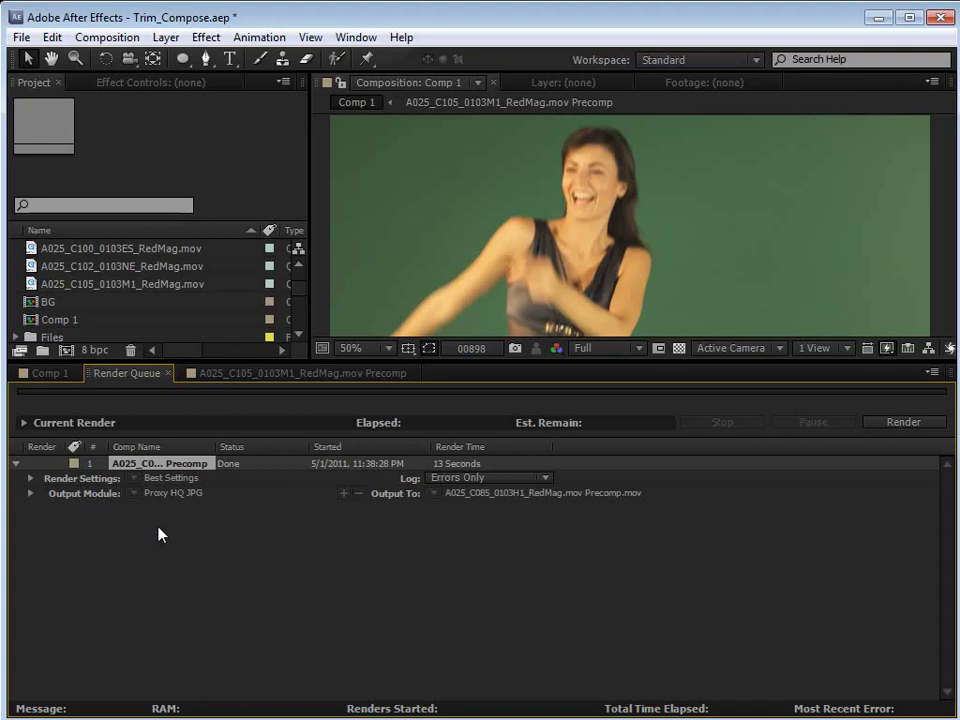
Enable the JPEG proxy on the first precomp in the Trimmed Comps folder
{"action": "left_click_drag", "start_coordinate": [195, 359], "coordinate": [184, 557]}
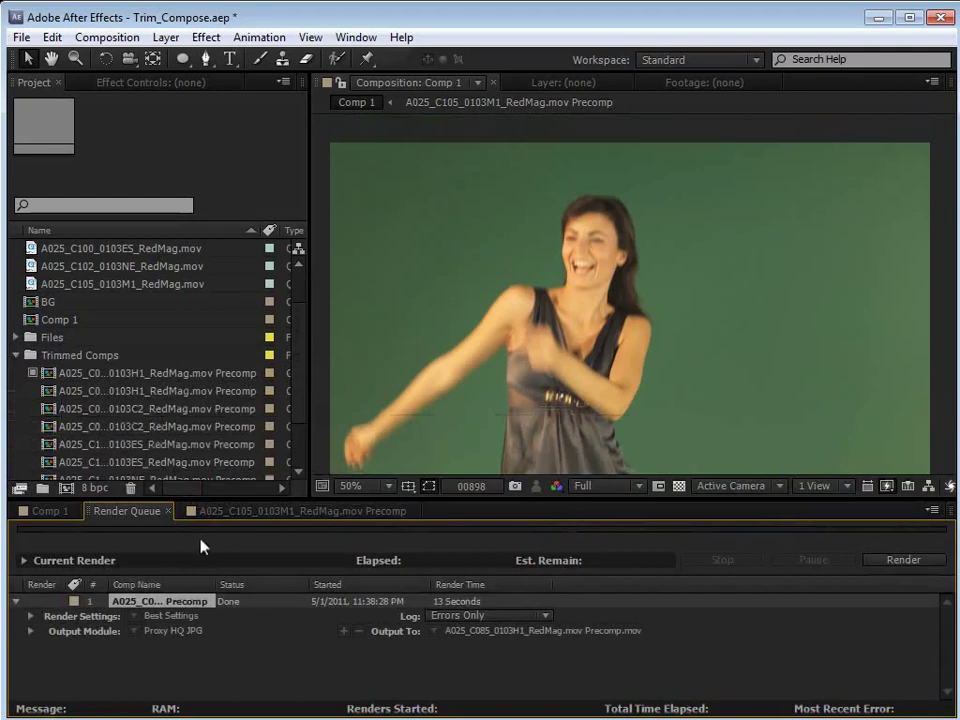
{"action": "left_click_drag", "start_coordinate": [300, 354], "coordinate": [296, 427]}
{"action": "left_click", "coordinate": [103, 305]}
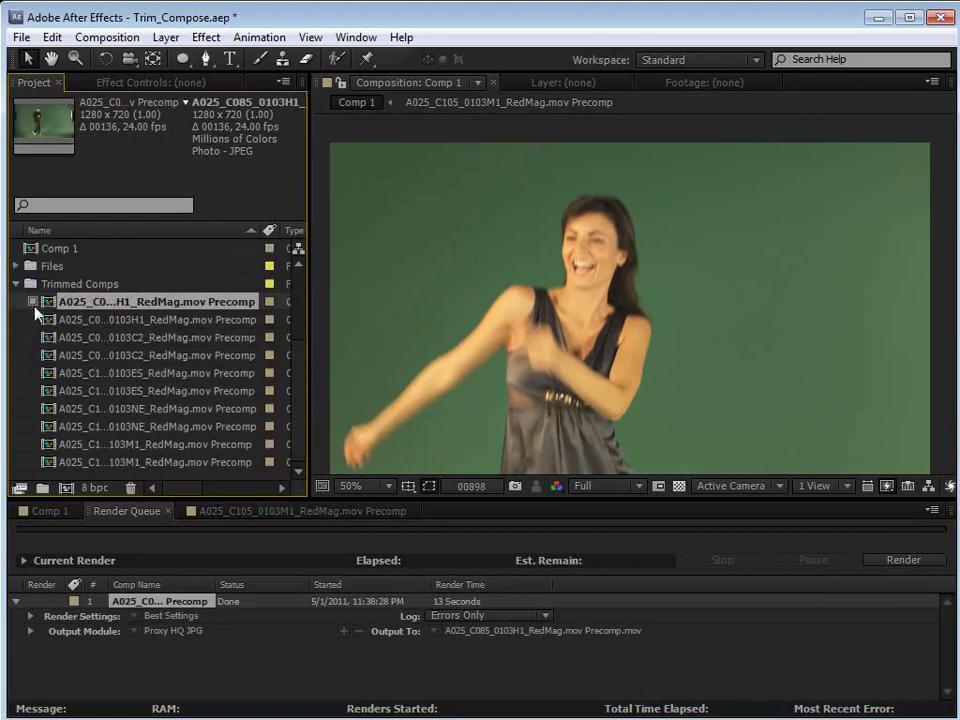
{"action": "left_click", "coordinate": [33, 302]}
{"action": "left_click", "coordinate": [115, 302]}
Reveal the first precomp's 15.7 MB A025_C085_0103H1_RedMag.mov Precomp.mov proxy in Explorer
{"action": "right_click", "coordinate": [117, 306]}
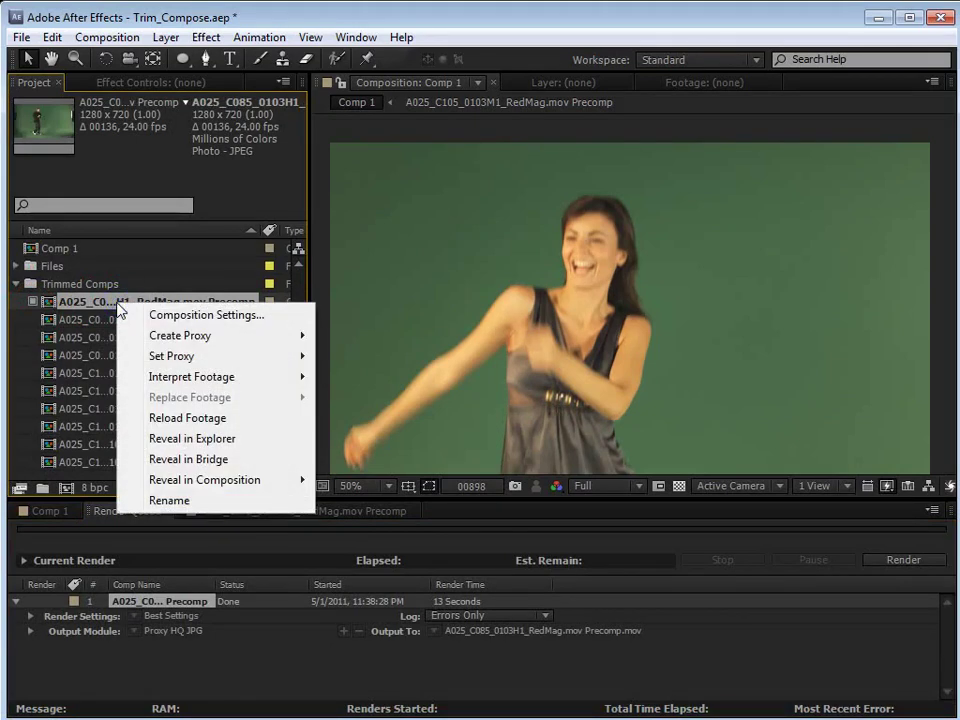
{"action": "left_click", "coordinate": [226, 440]}
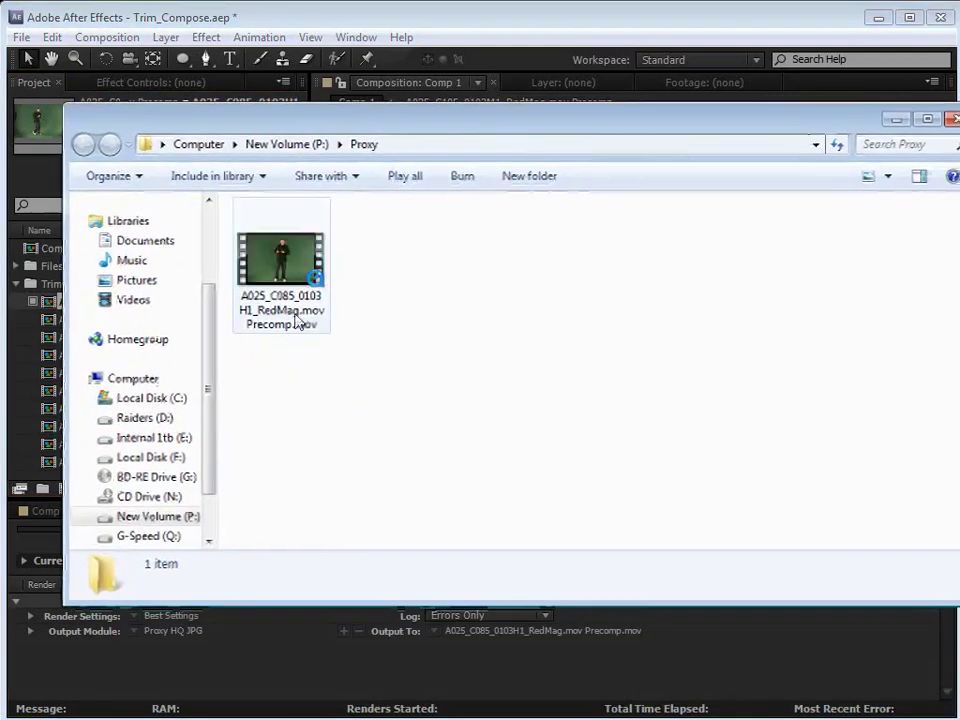
{"action": "left_click", "coordinate": [280, 283]}
{"action": "left_click_drag", "start_coordinate": [454, 108], "coordinate": [454, 129]}
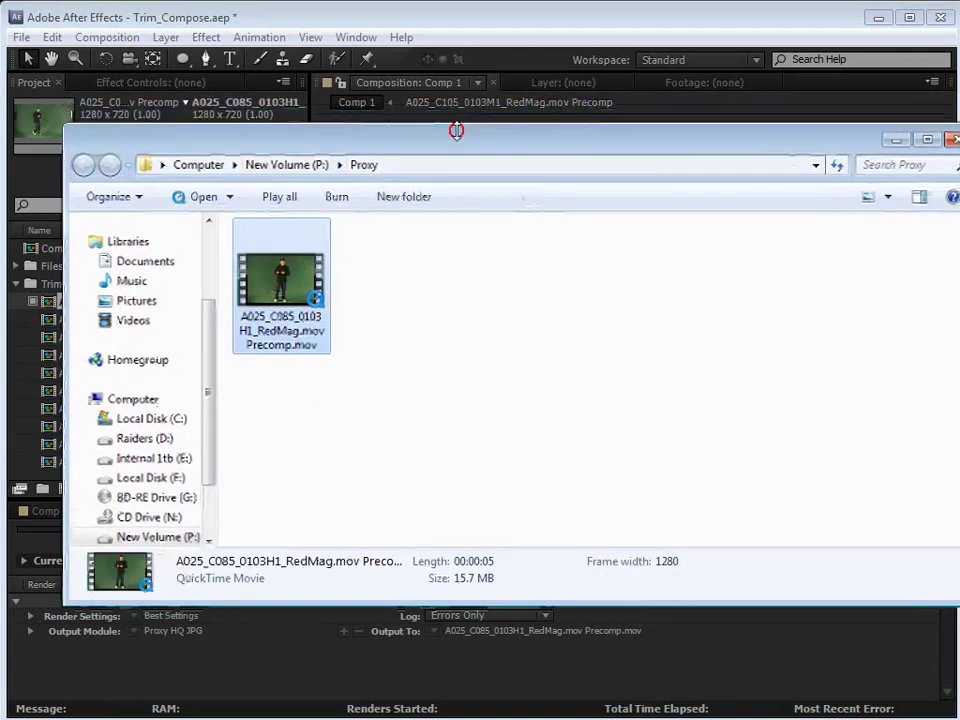
{"action": "left_click", "coordinate": [328, 301]}
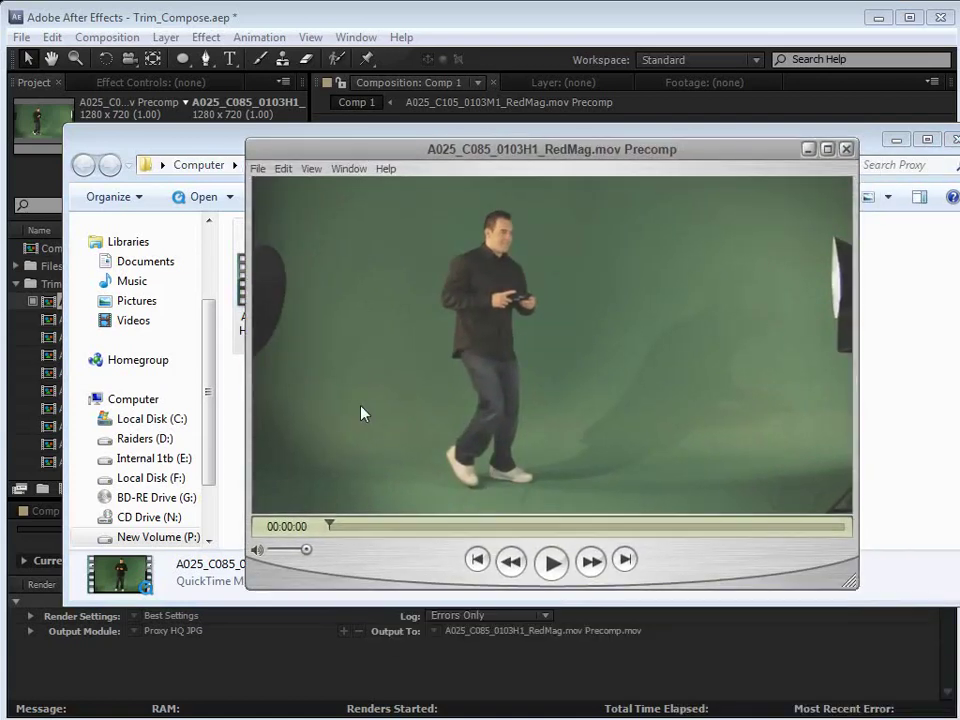
{"action": "left_click_drag", "start_coordinate": [360, 527], "coordinate": [364, 534]}
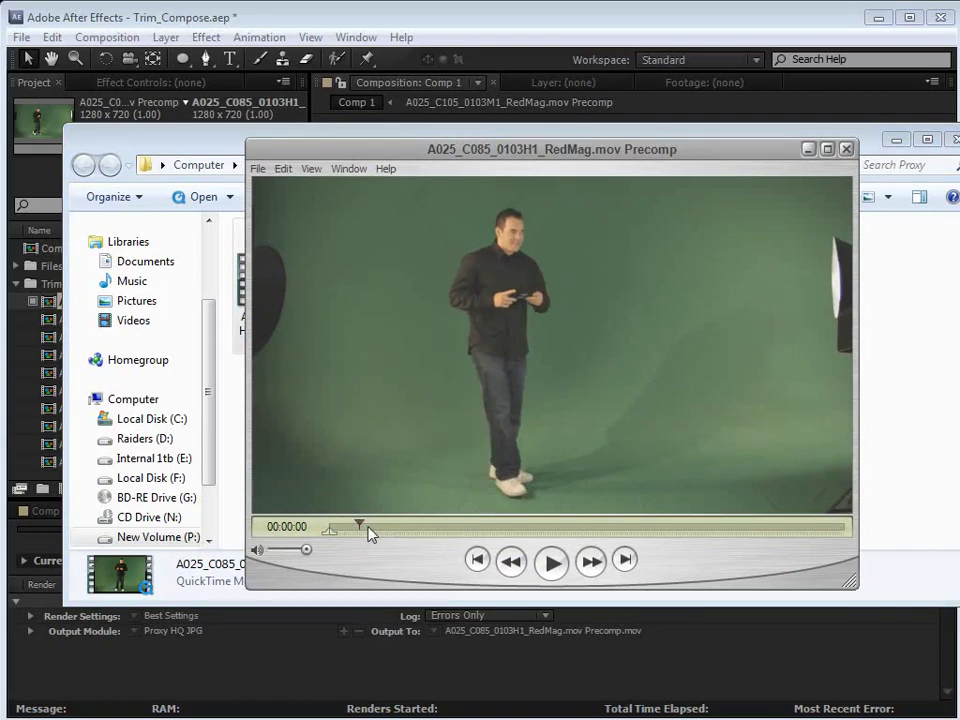
{"action": "left_click_drag", "start_coordinate": [369, 533], "coordinate": [393, 531]}
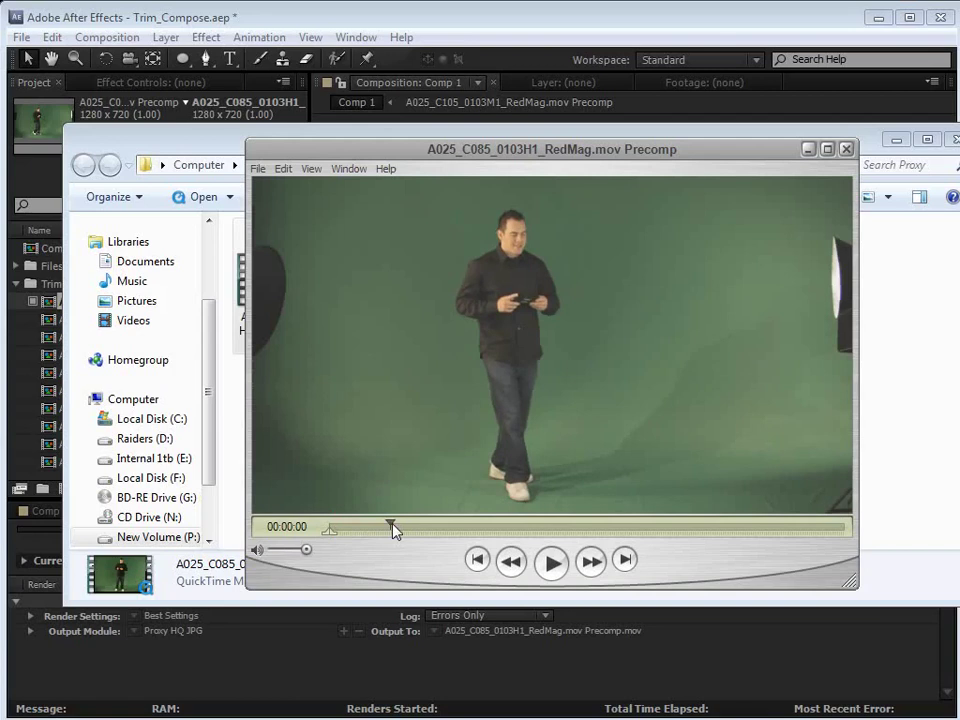
{"action": "left_click_drag", "start_coordinate": [393, 531], "coordinate": [705, 527]}
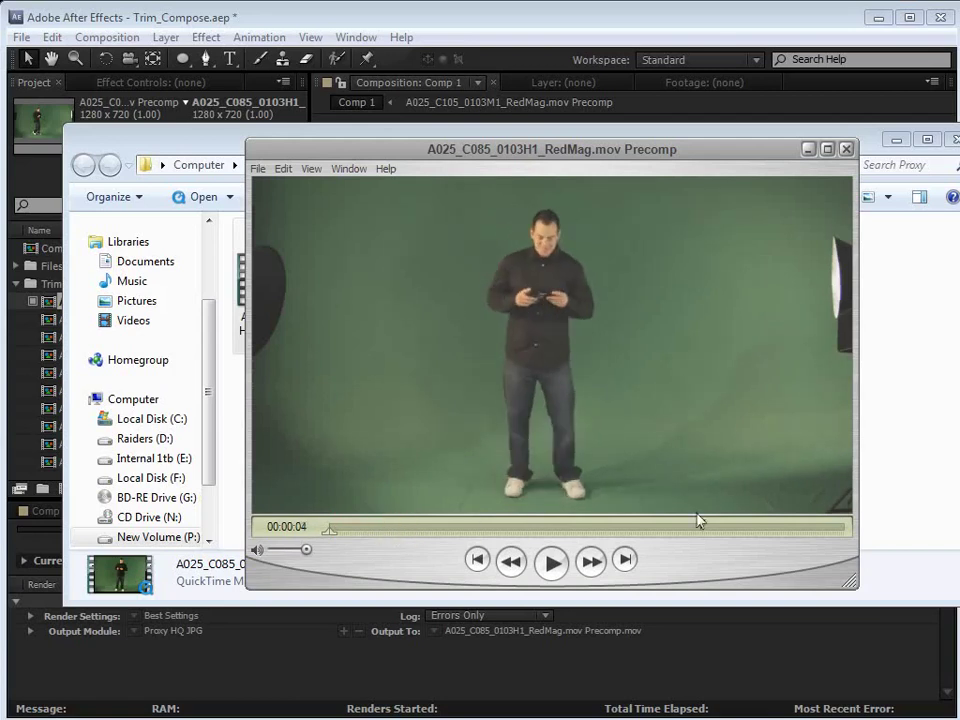
{"action": "left_click", "coordinate": [846, 149]}
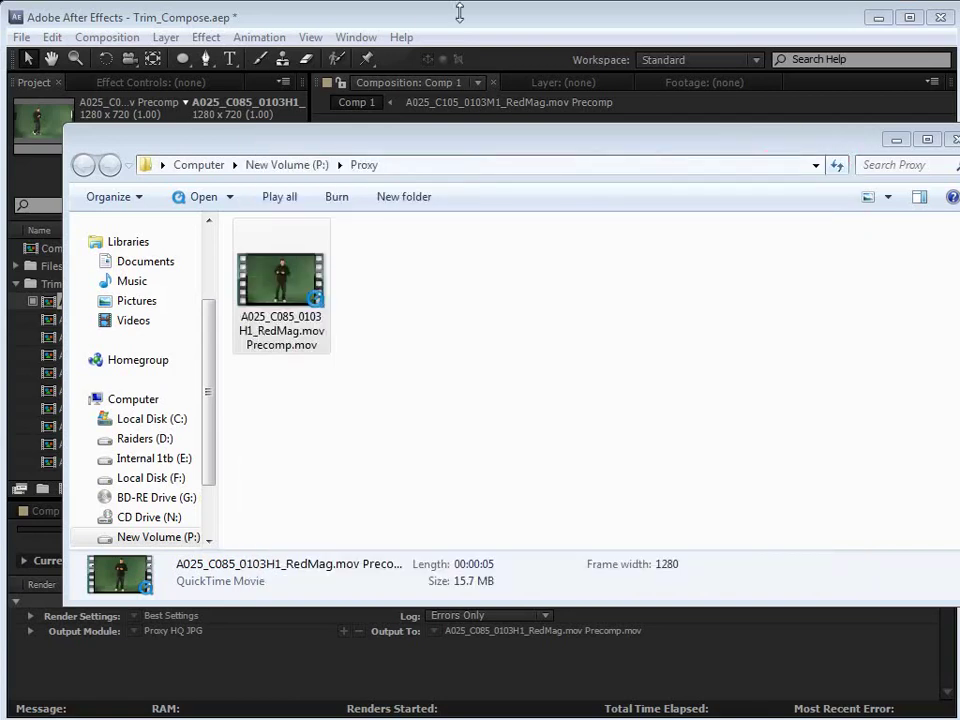
Return Comp 1 to frame 00620, zoom the timeline, and select layer 4 at its in point
{"action": "left_click", "coordinate": [424, 20]}
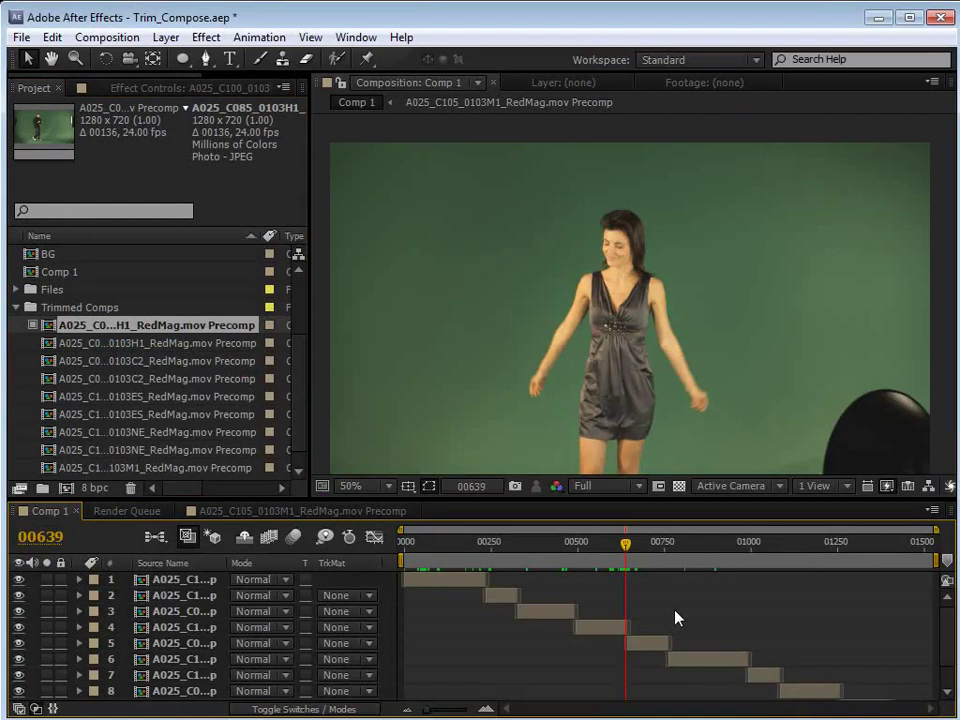
{"action": "left_click_drag", "start_coordinate": [627, 545], "coordinate": [620, 546]}
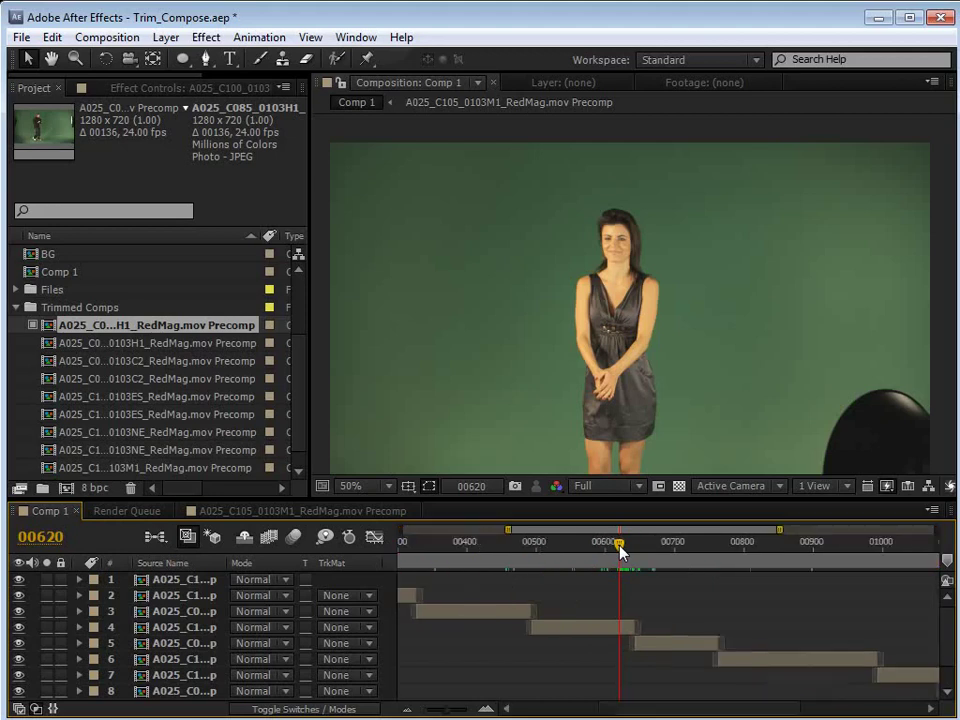
{"action": "key", "text": "equal"}
{"action": "key", "text": "equal"}
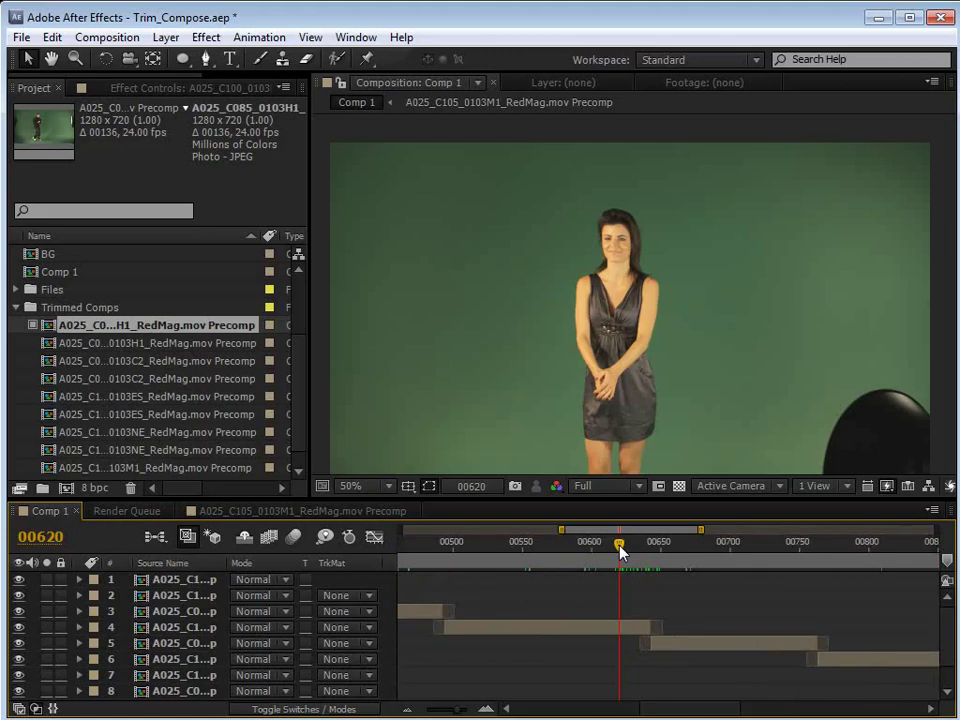
{"action": "key", "text": "minus"}
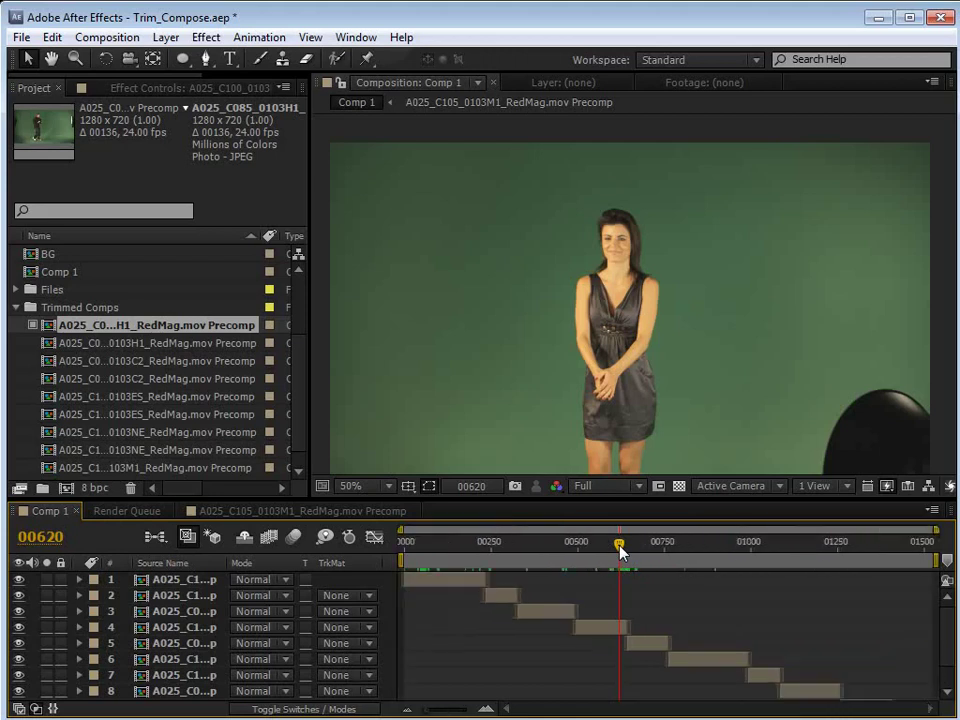
{"action": "key", "text": "equal"}
{"action": "left_click_drag", "start_coordinate": [493, 626], "coordinate": [540, 634]}
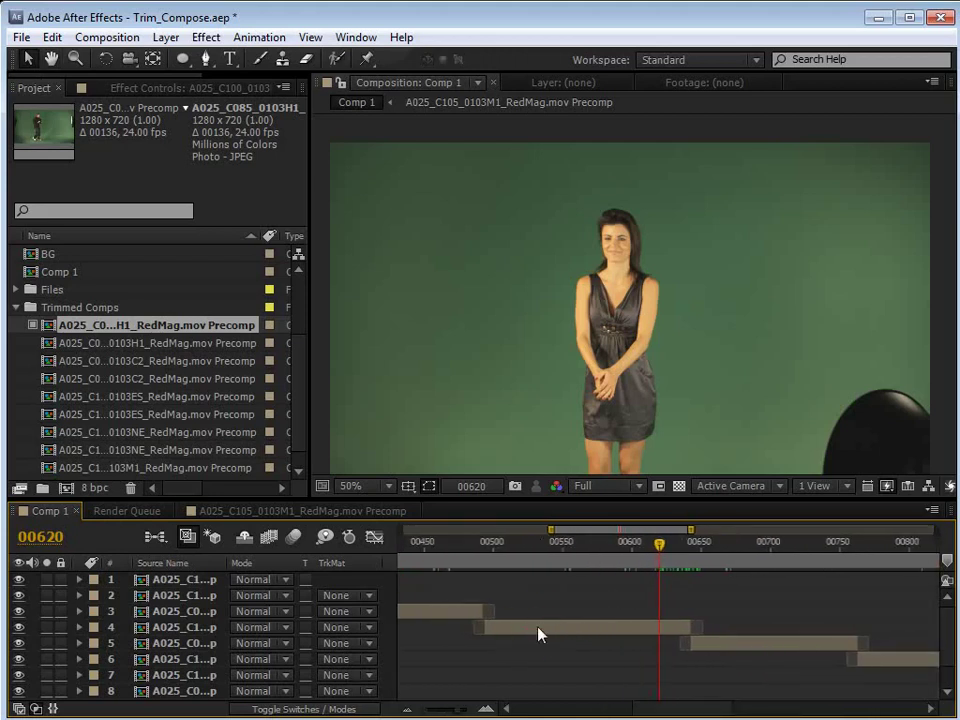
{"action": "left_click", "coordinate": [538, 632]}
{"action": "key", "text": "i"}
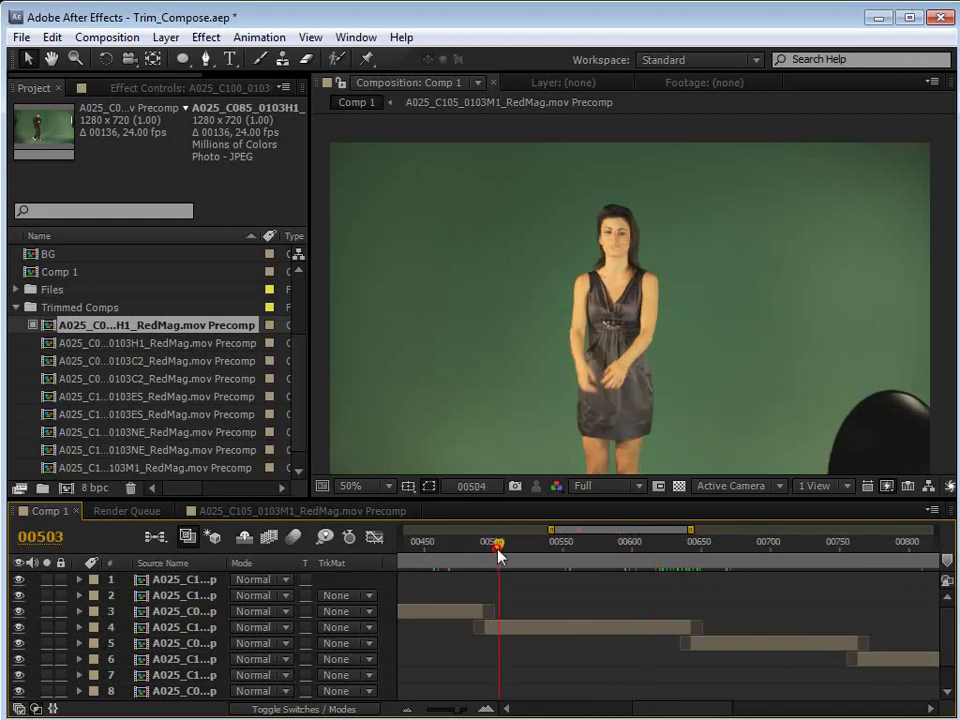
{"action": "left_click", "coordinate": [519, 628]}
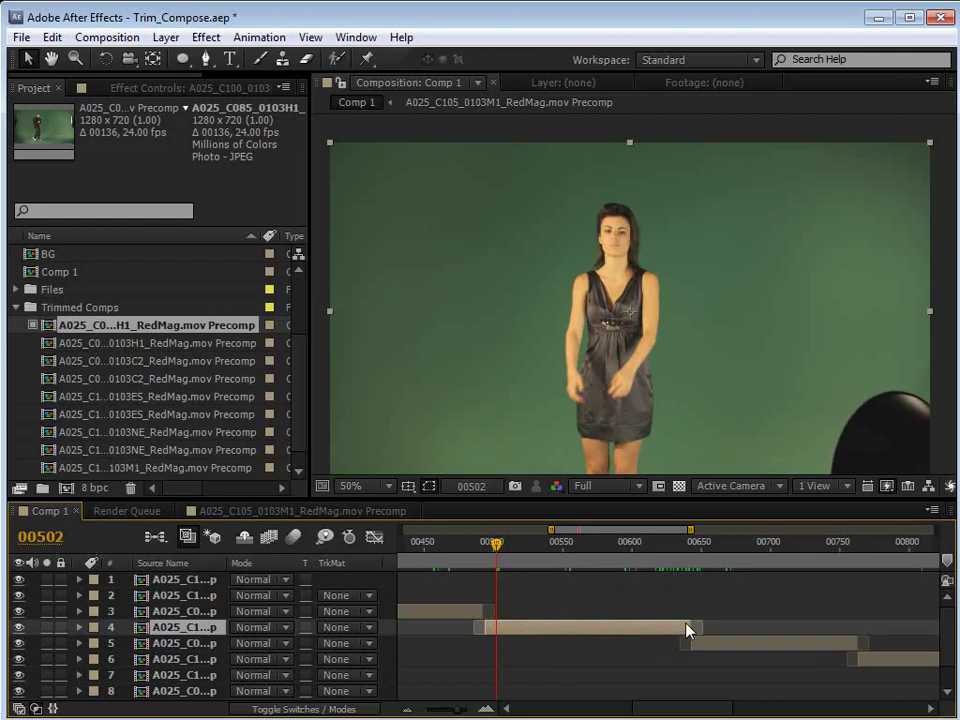
Deselect all Comp 1 layers and select the next H1 precomp in the project
{"action": "left_click", "coordinate": [669, 587]}
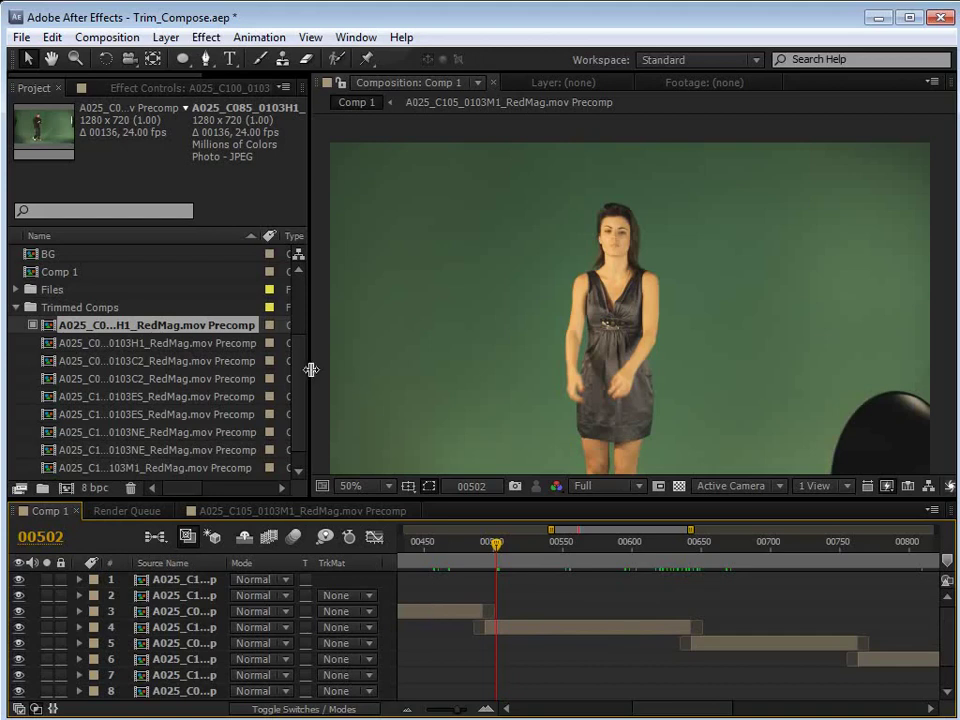
{"action": "scroll", "coordinate": [302, 420], "scroll_direction": "down", "scroll_amount": 1}
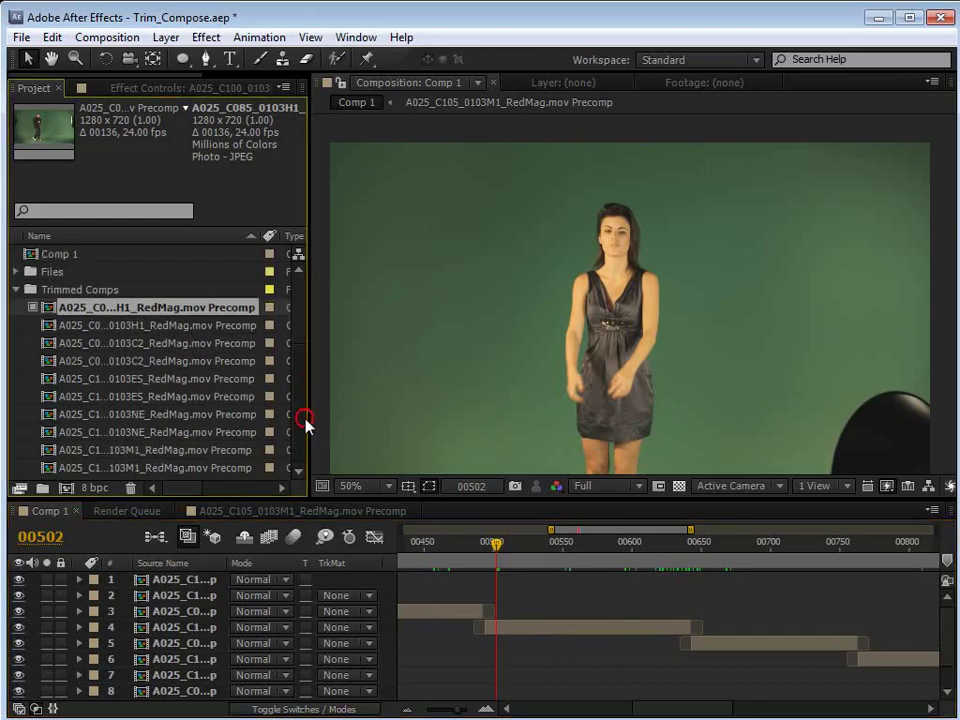
{"action": "key", "text": "Down"}
Queue all the selected trimmed precomps for rendering and enlarge the queue area
{"action": "left_click", "coordinate": [100, 466], "text": "shift"}
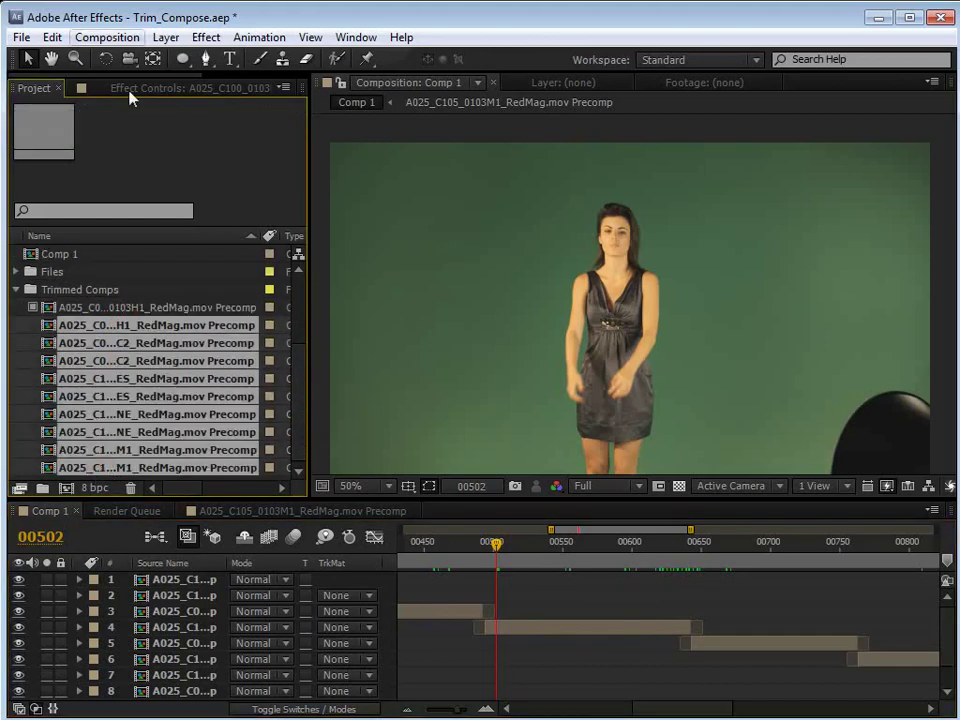
{"action": "left_click", "coordinate": [100, 37]}
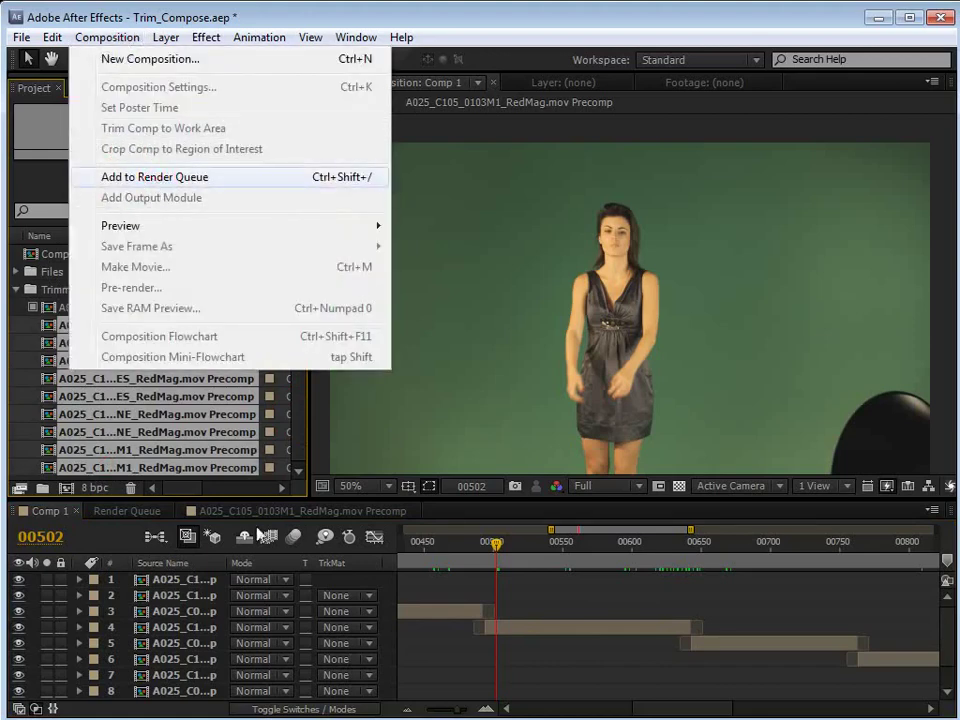
{"action": "left_click", "coordinate": [188, 179]}
{"action": "left_click_drag", "start_coordinate": [269, 497], "coordinate": [242, 229]}
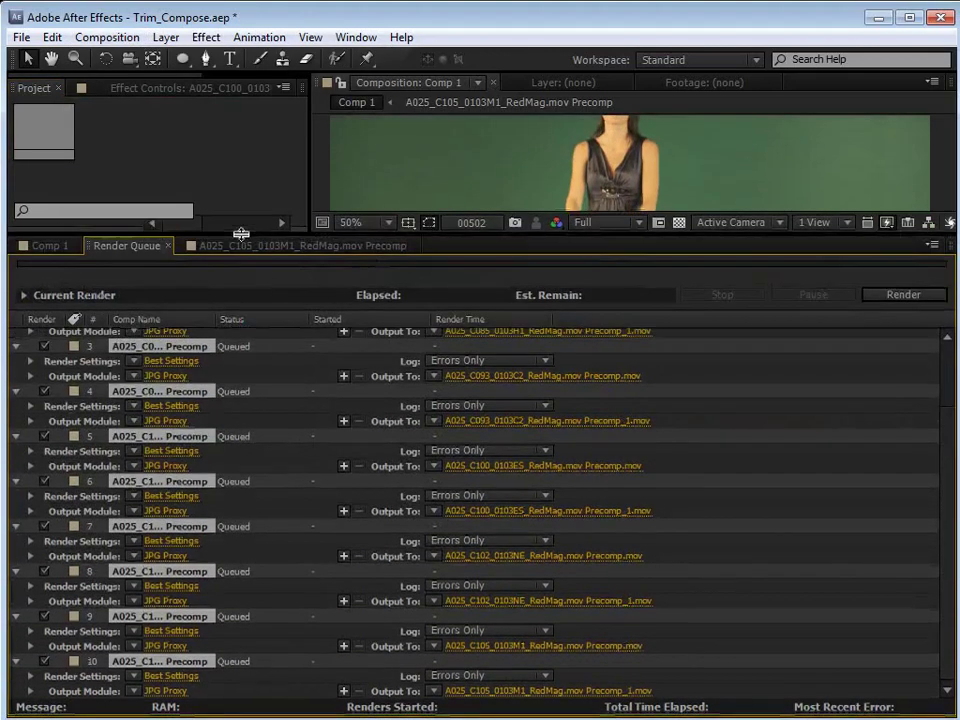
{"action": "left_click", "coordinate": [264, 381]}
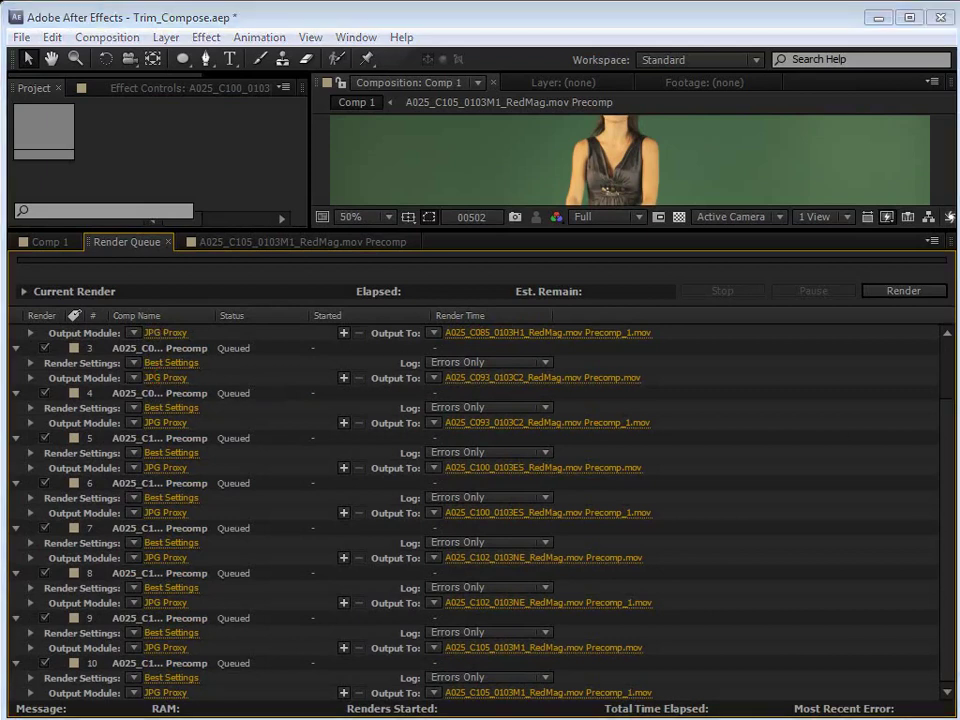
Set queue item 3's output format to DPX/Cineon Sequence
{"action": "left_click", "coordinate": [163, 377]}
{"action": "left_click", "coordinate": [322, 148]}
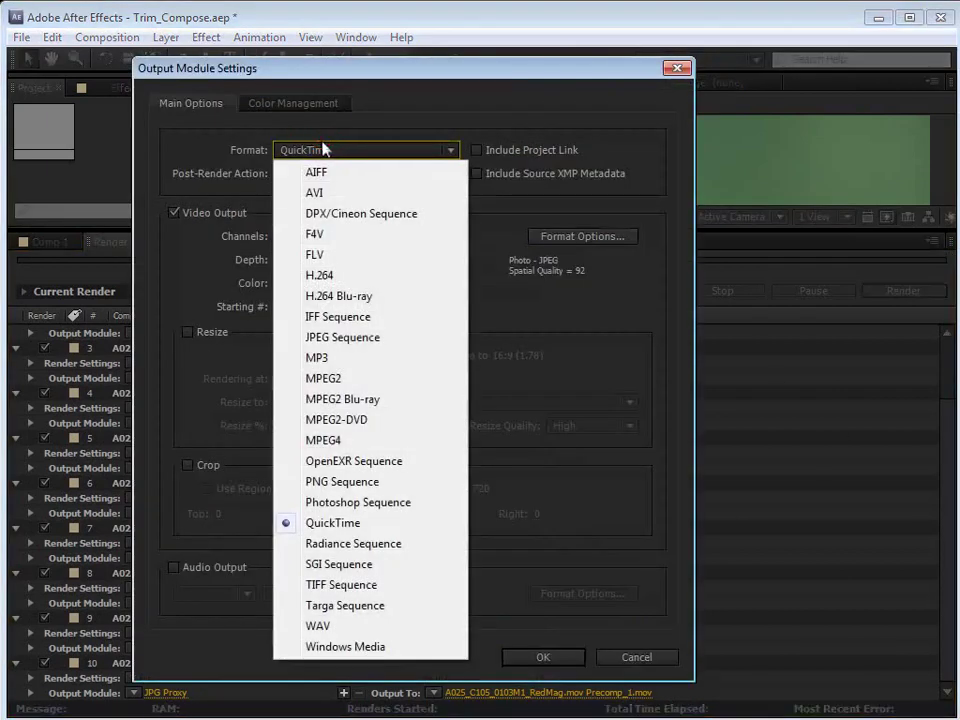
{"action": "left_click", "coordinate": [330, 212]}
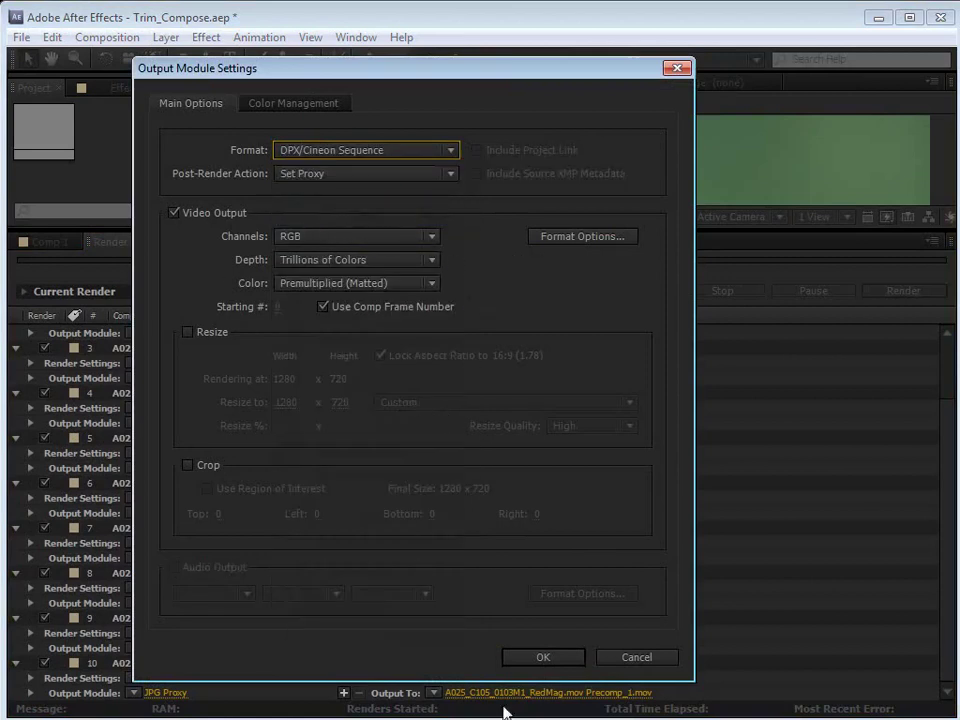
{"action": "left_click", "coordinate": [542, 657]}
Change the project colour depth to 16 bpc
{"action": "left_click", "coordinate": [171, 188]}
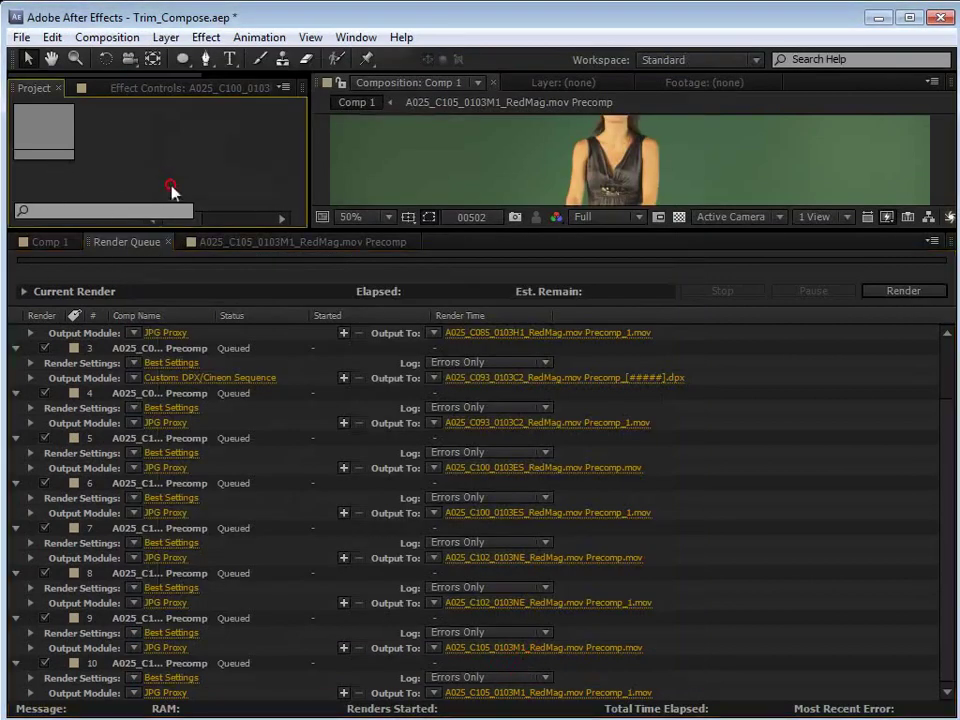
{"action": "key", "text": "grave"}
{"action": "left_click", "coordinate": [97, 708]}
{"action": "key", "text": "grave"}
Enlarge the viewer area and select the last M1 trimmed precomp in the Project panel
{"action": "left_click_drag", "start_coordinate": [328, 230], "coordinate": [288, 470]}
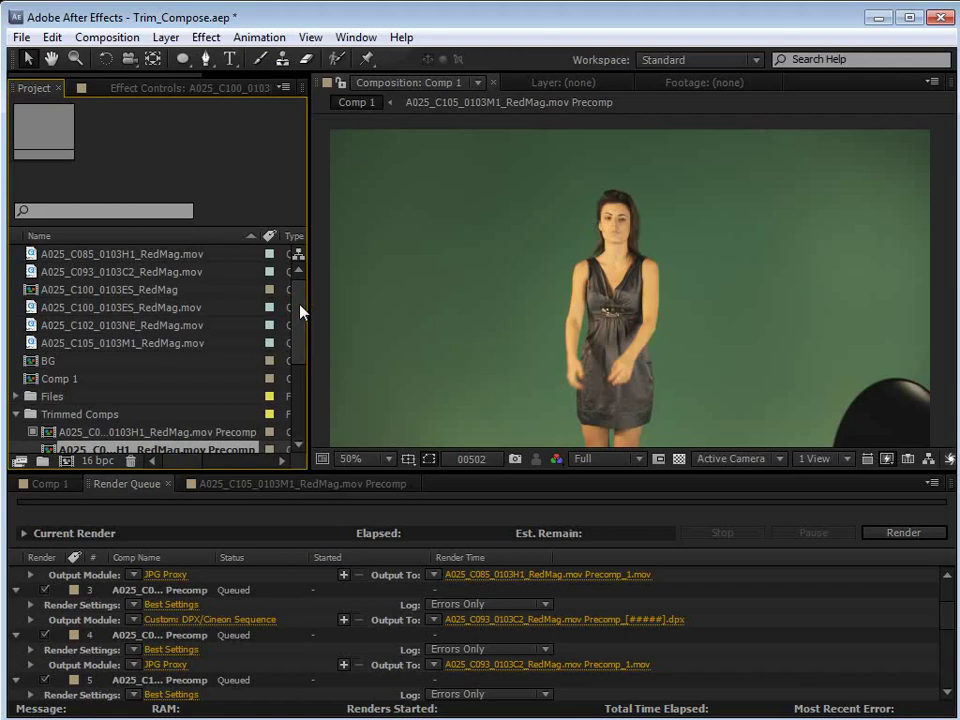
{"action": "scroll", "coordinate": [300, 330], "scroll_direction": "down", "scroll_amount": 3}
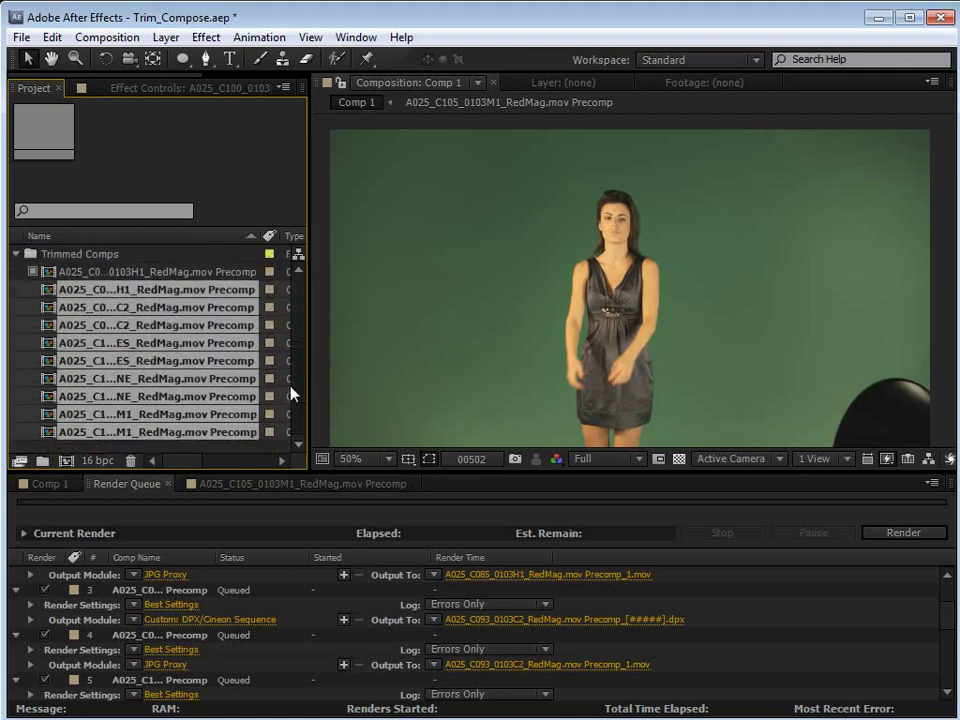
{"action": "left_click", "coordinate": [100, 272]}
{"action": "left_click", "coordinate": [110, 361]}
{"action": "left_click", "coordinate": [116, 432]}
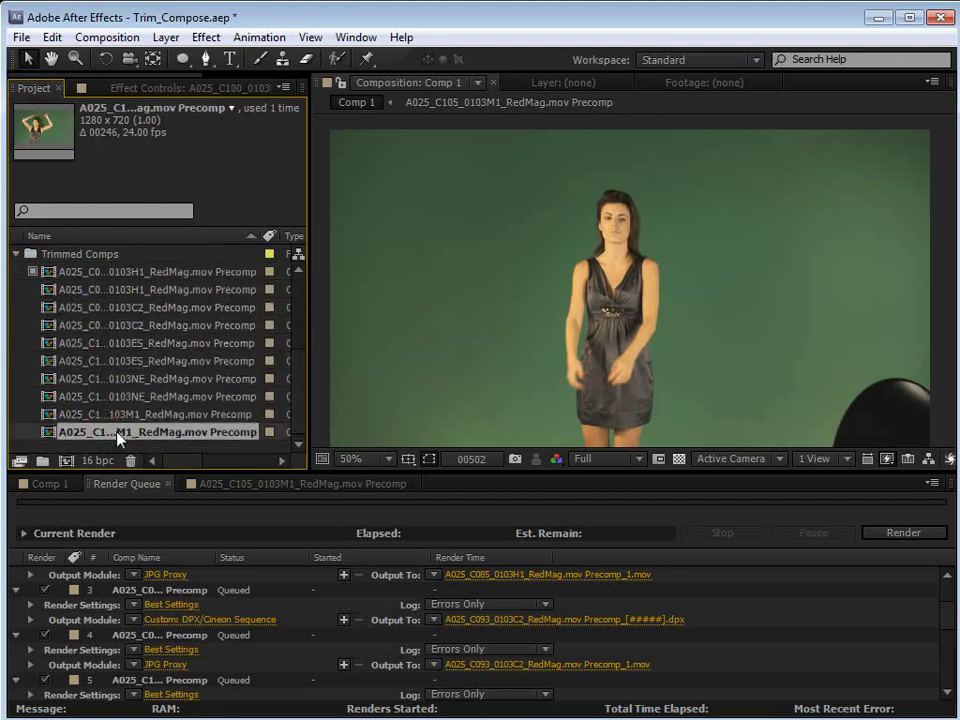
Bring up the Comp 1 timeline zoomed out to span the whole comp
{"action": "left_click_drag", "start_coordinate": [118, 437], "coordinate": [238, 535]}
{"action": "left_click", "coordinate": [606, 671]}
{"action": "key", "text": "semicolon"}
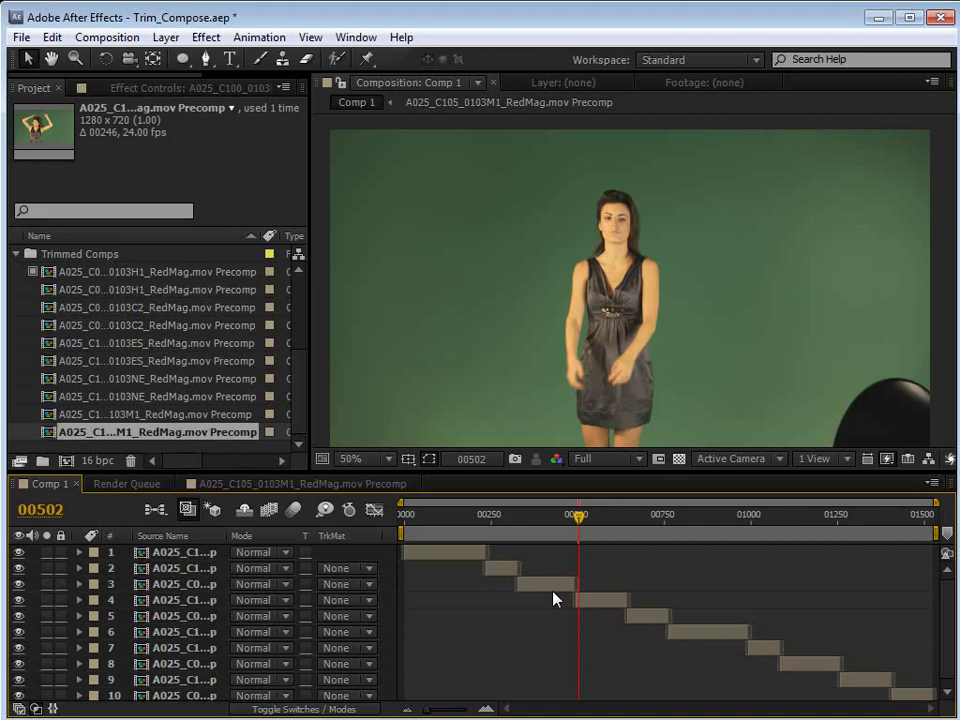
Scrub Comp 1 from frame 00795 to 00977, where the woman dances with raised arms
{"action": "left_click", "coordinate": [684, 521]}
{"action": "left_click_drag", "start_coordinate": [684, 521], "coordinate": [744, 538]}
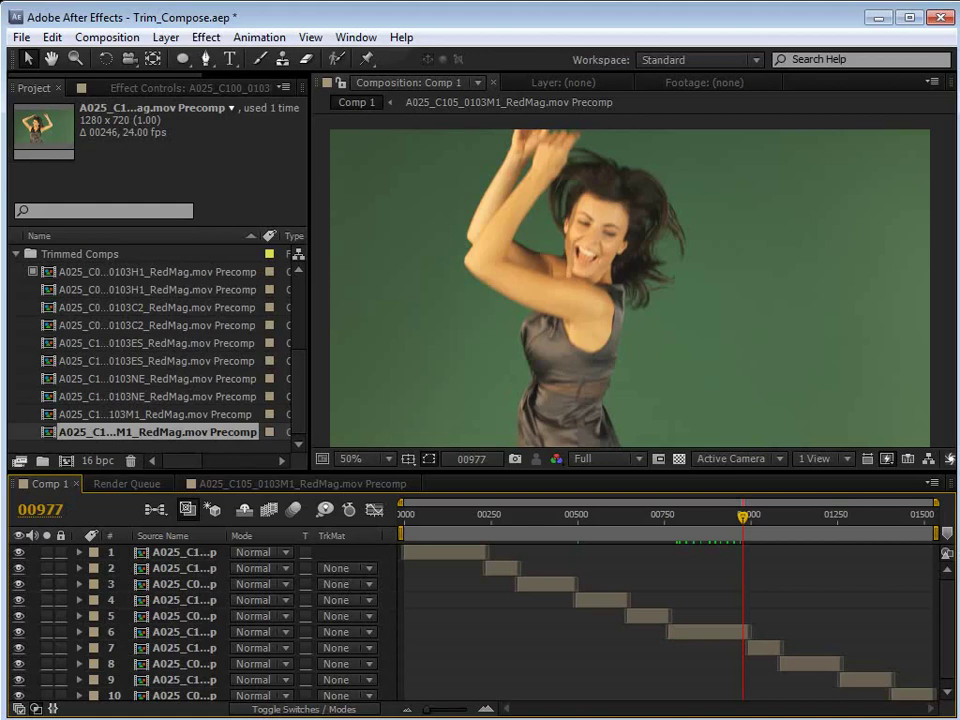
{"action": "left_click", "coordinate": [540, 633]}
Replace all Comp 1 layers with the Video 1 clips copied from Premiere's Sequence 01
{"action": "key", "text": "ctrl+a"}
{"action": "key", "text": "Delete"}
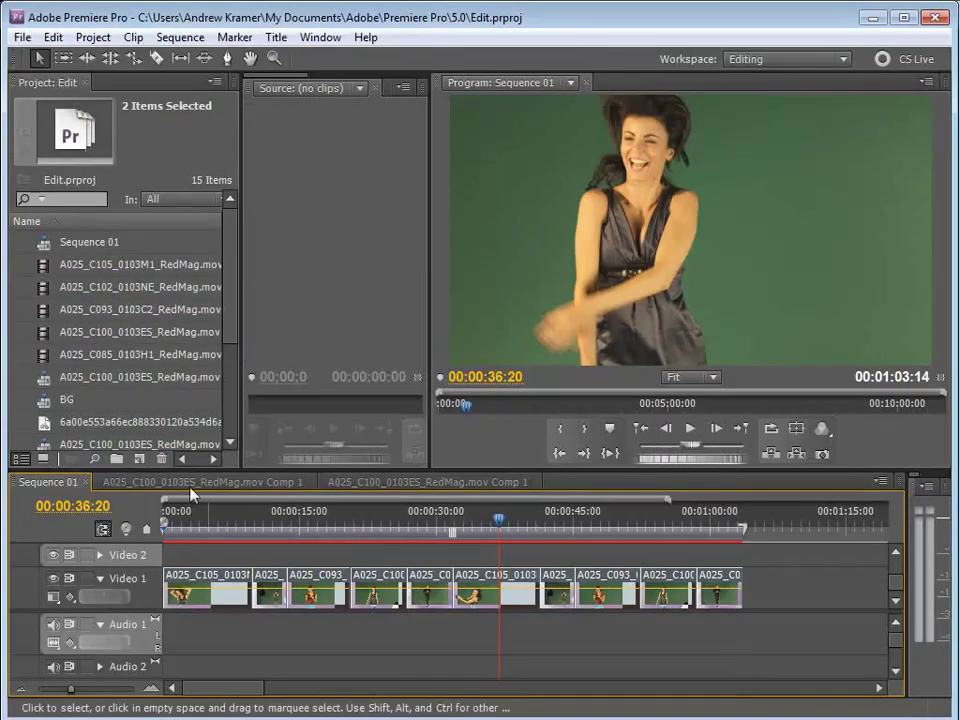
{"action": "left_click_drag", "start_coordinate": [786, 590], "coordinate": [165, 628]}
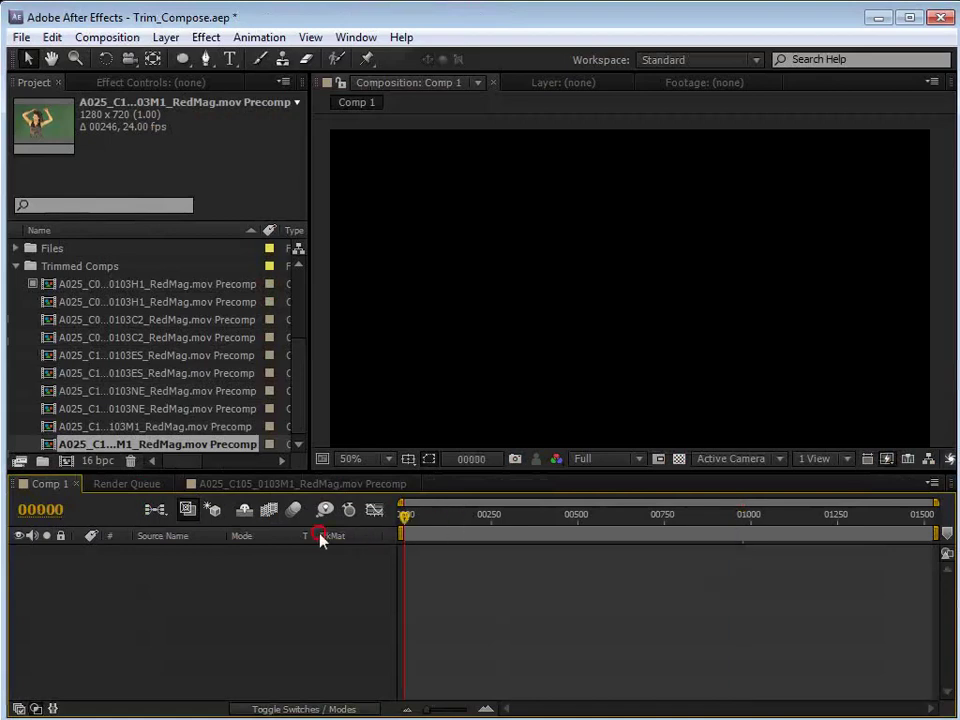
{"action": "key", "text": "ctrl+v"}
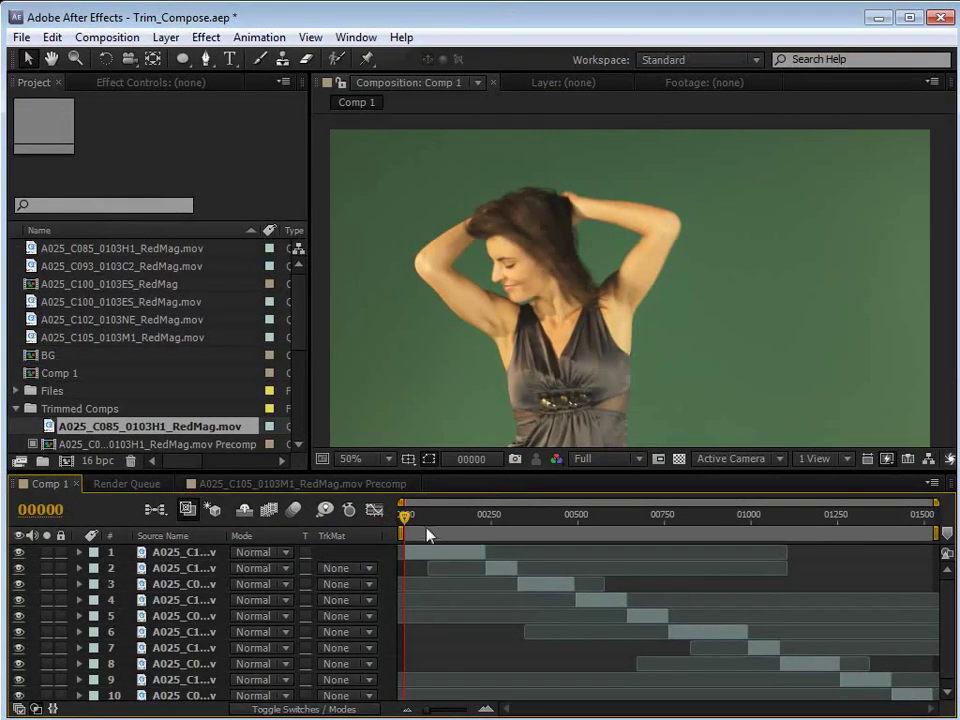
Move to frame 00262 and select all ten pasted layers in Comp 1
{"action": "left_click_drag", "start_coordinate": [402, 520], "coordinate": [497, 524]}
{"action": "left_click", "coordinate": [450, 553]}
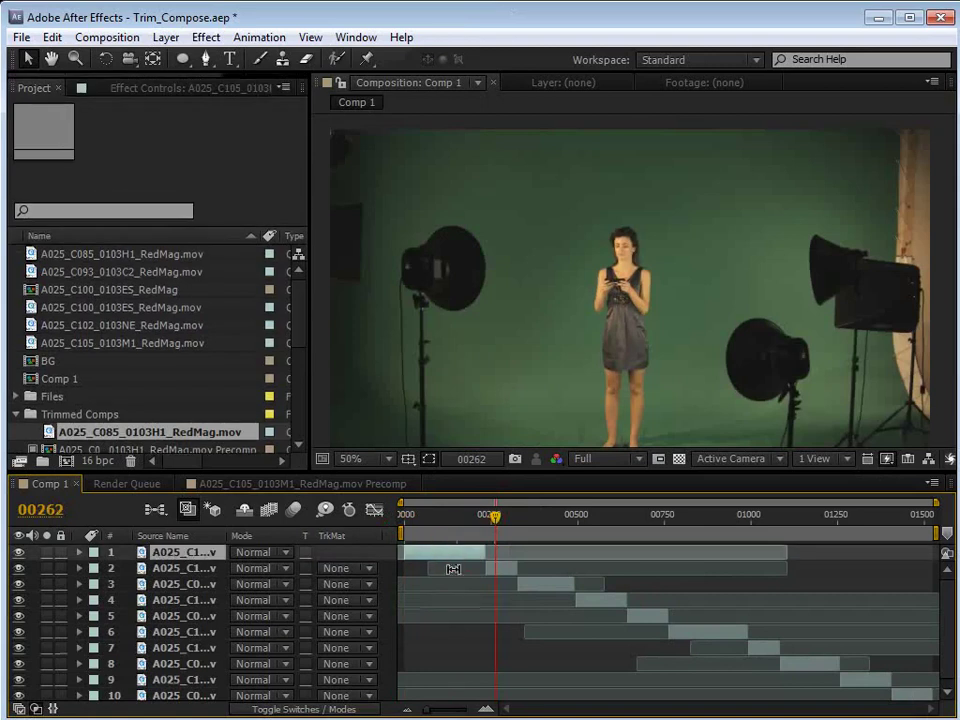
{"action": "left_click", "coordinate": [540, 598], "text": "shift"}
{"action": "left_click", "coordinate": [655, 617], "text": "shift"}
{"action": "left_click", "coordinate": [705, 632], "text": "shift"}
{"action": "left_click", "coordinate": [763, 648], "text": "shift"}
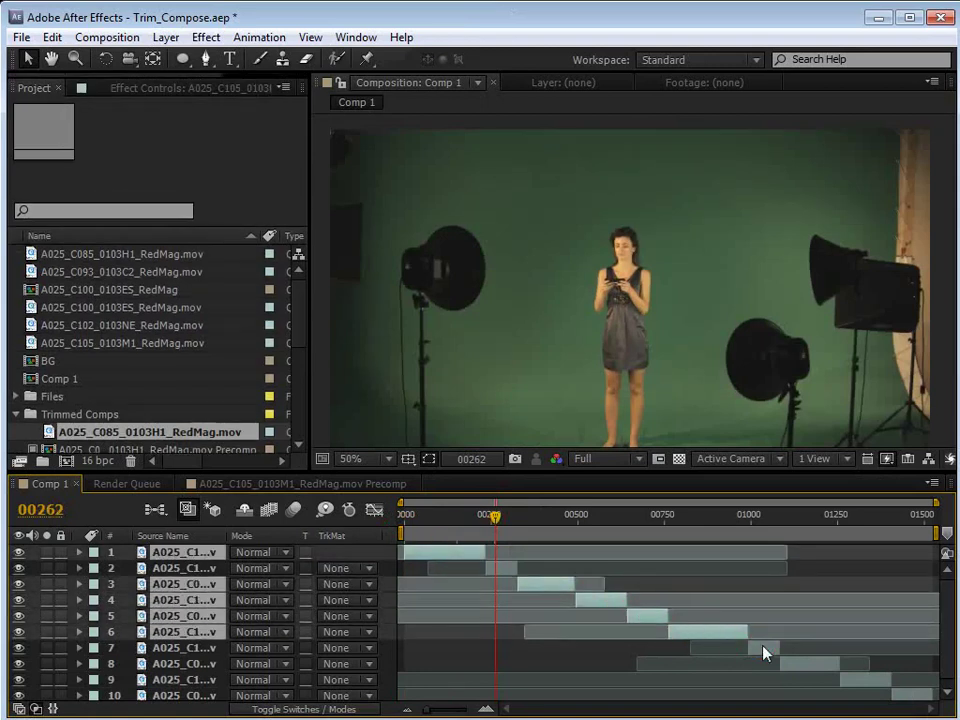
{"action": "left_click", "coordinate": [810, 664], "text": "shift"}
{"action": "left_click", "coordinate": [864, 681], "text": "shift"}
{"action": "left_click", "coordinate": [903, 696], "text": "shift"}
{"action": "scroll", "coordinate": [563, 590], "scroll_direction": "down", "scroll_amount": 1}
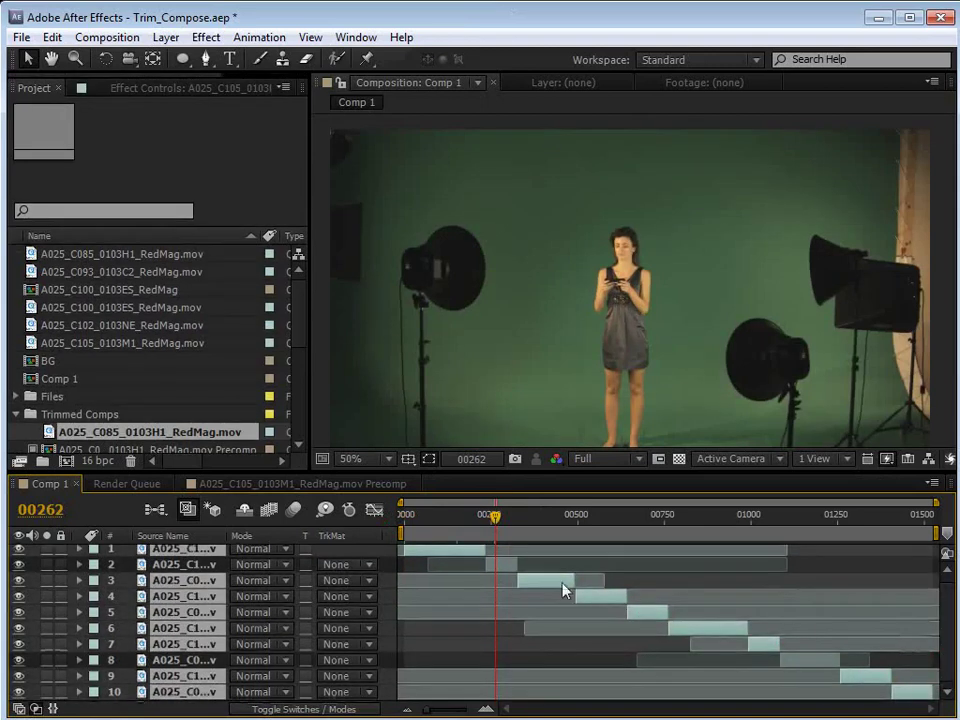
Run the Trim_Compose.jsx script on the selected layers via File > Scripts
{"action": "left_click", "coordinate": [21, 37]}
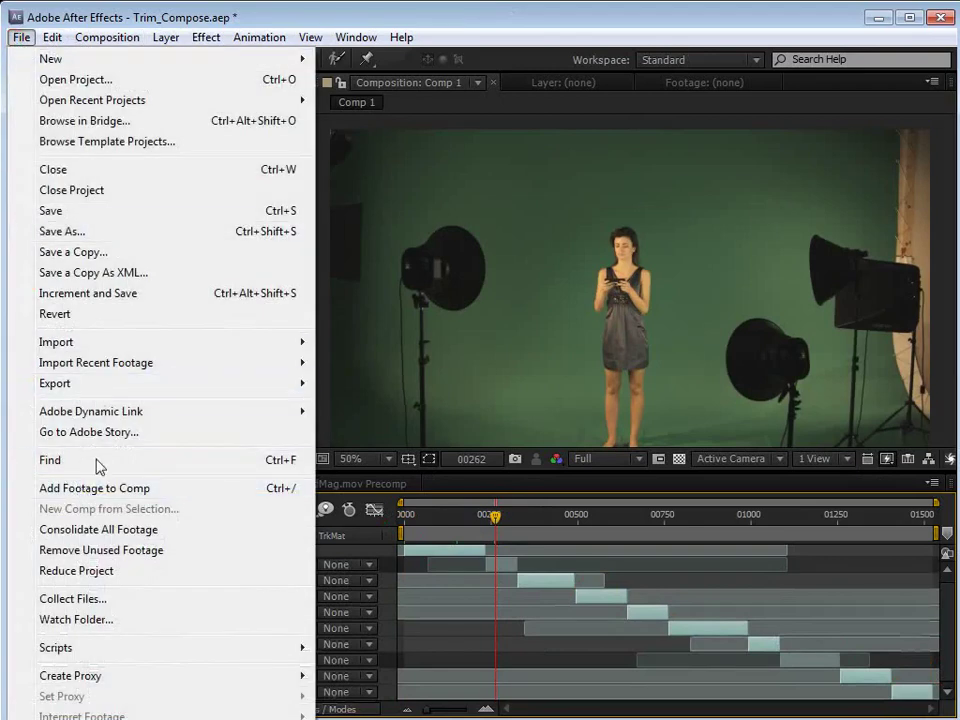
{"action": "mouse_move", "coordinate": [62, 652]}
{"action": "left_click", "coordinate": [370, 646]}
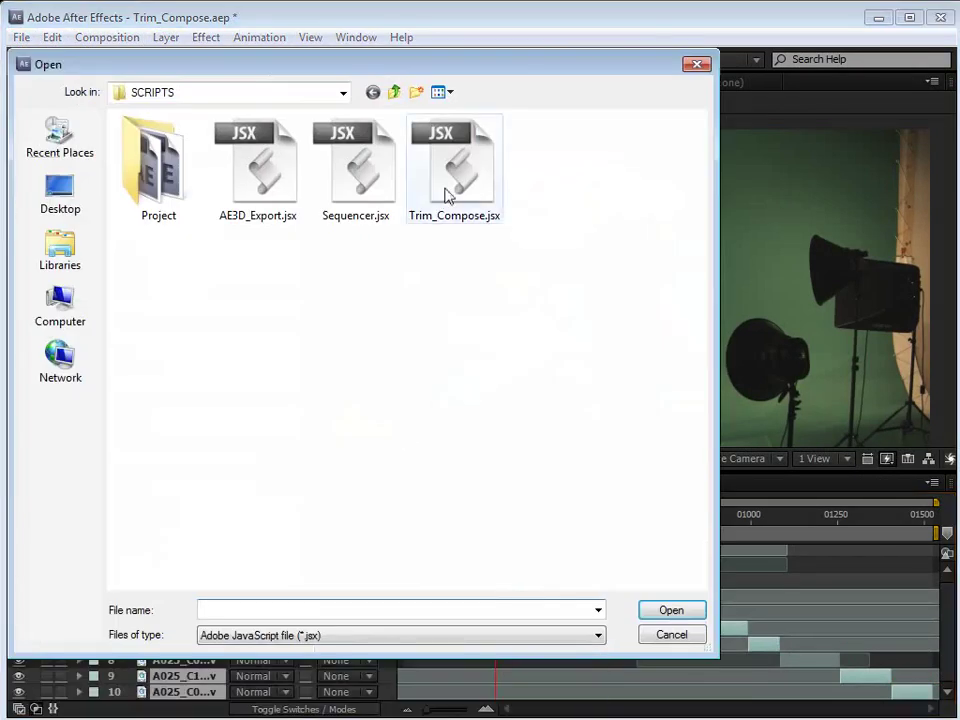
{"action": "left_click", "coordinate": [447, 172]}
{"action": "double_click", "coordinate": [447, 172]}
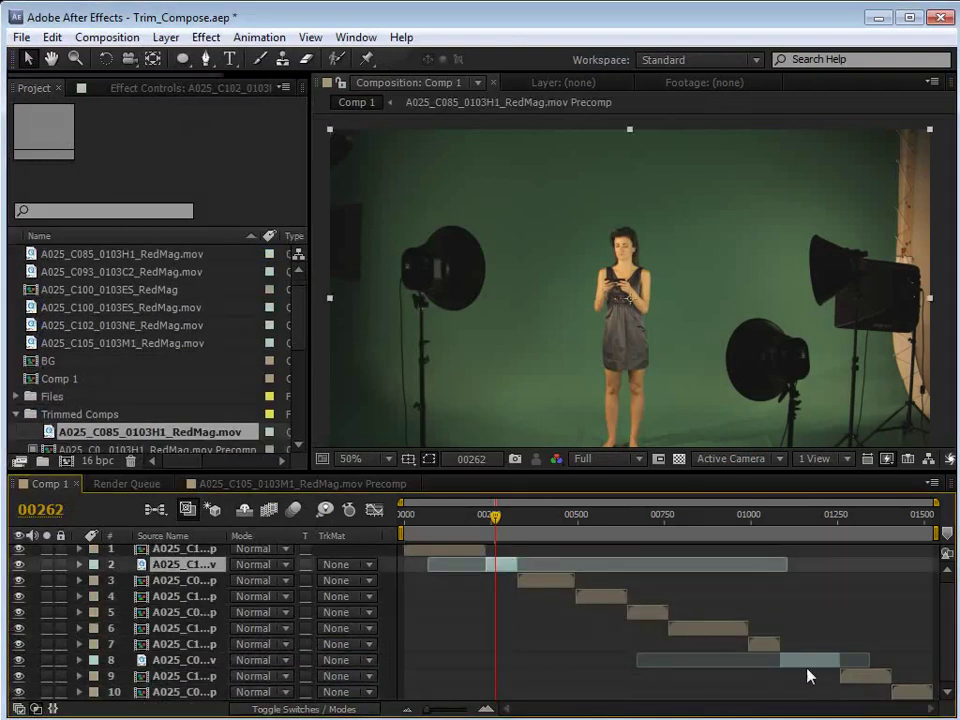
Preview Comp 1 from around frame 00108 to check the new trimmed precomps
{"action": "left_click", "coordinate": [441, 518]}
{"action": "key", "text": "space"}
{"action": "left_click_drag", "start_coordinate": [538, 535], "coordinate": [563, 529]}
{"action": "left_click", "coordinate": [640, 527]}
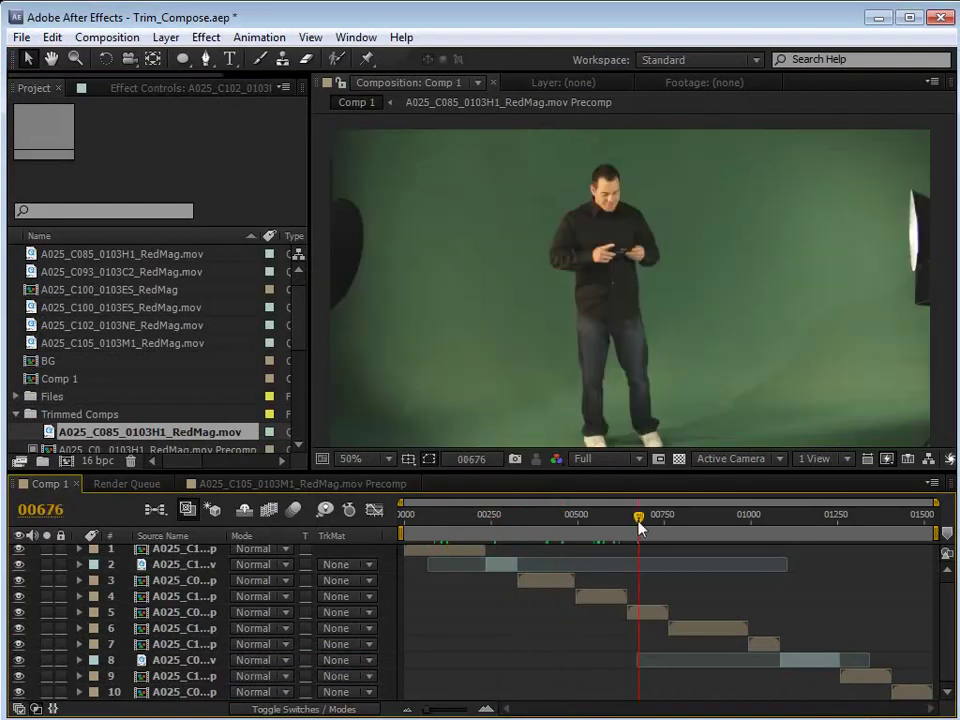